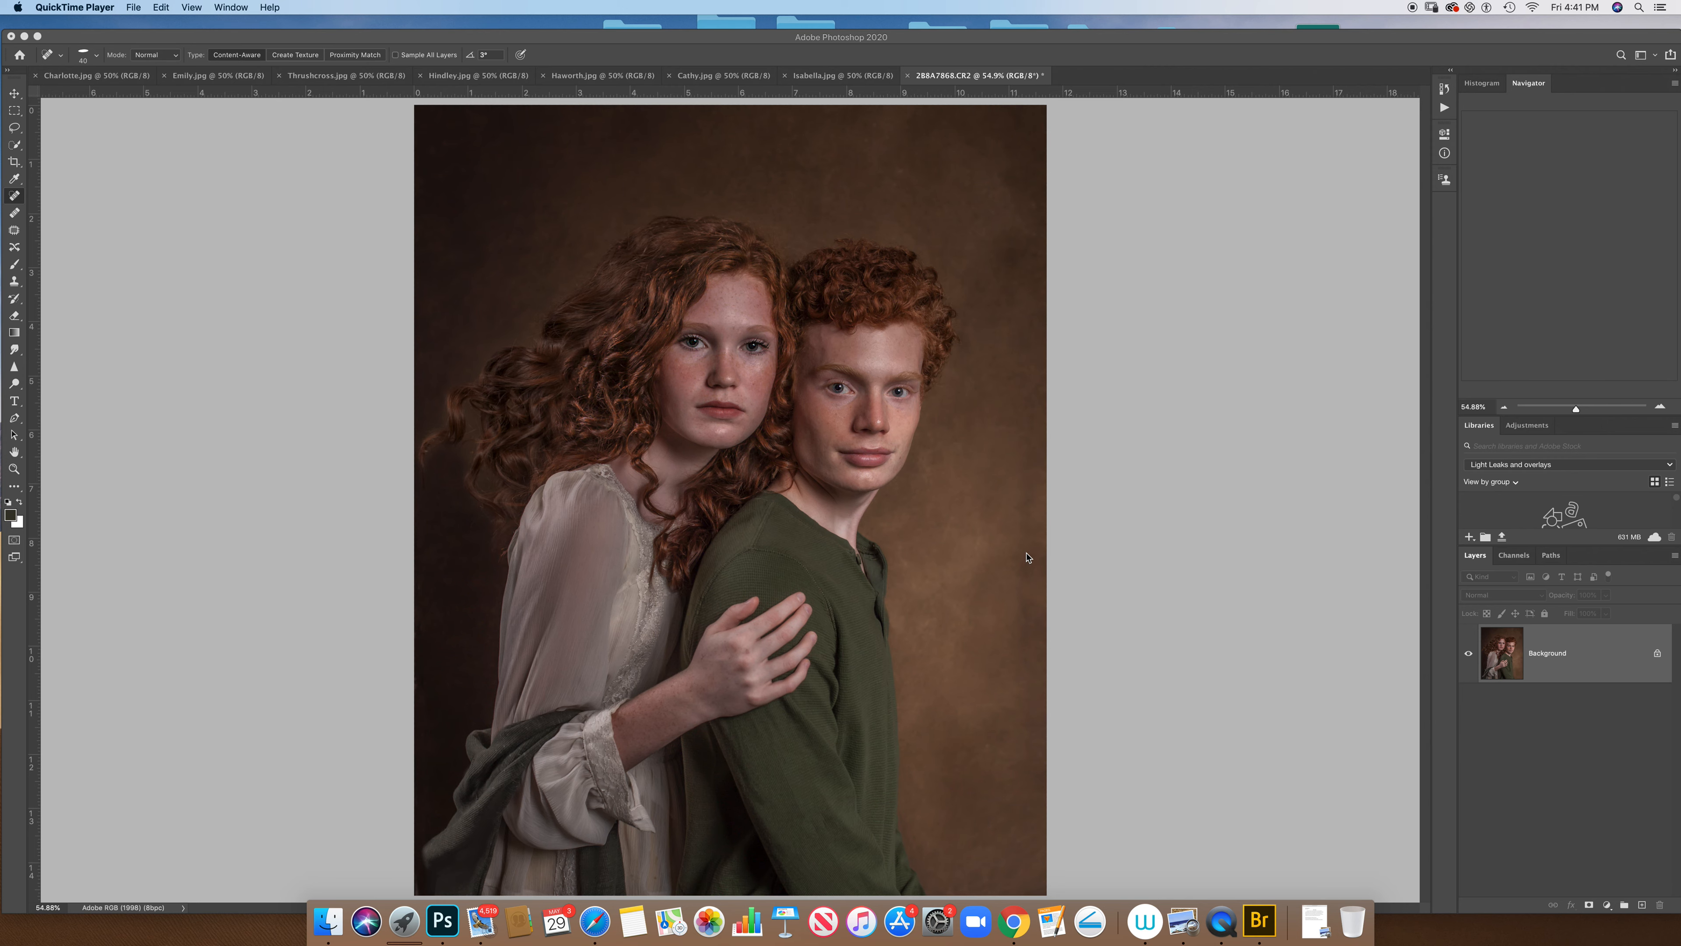
Look through the open texture images from Charlotte.jpg to Isabella.jpg and return to the portrait 2B8A7868.CR2
left_click(125, 83)
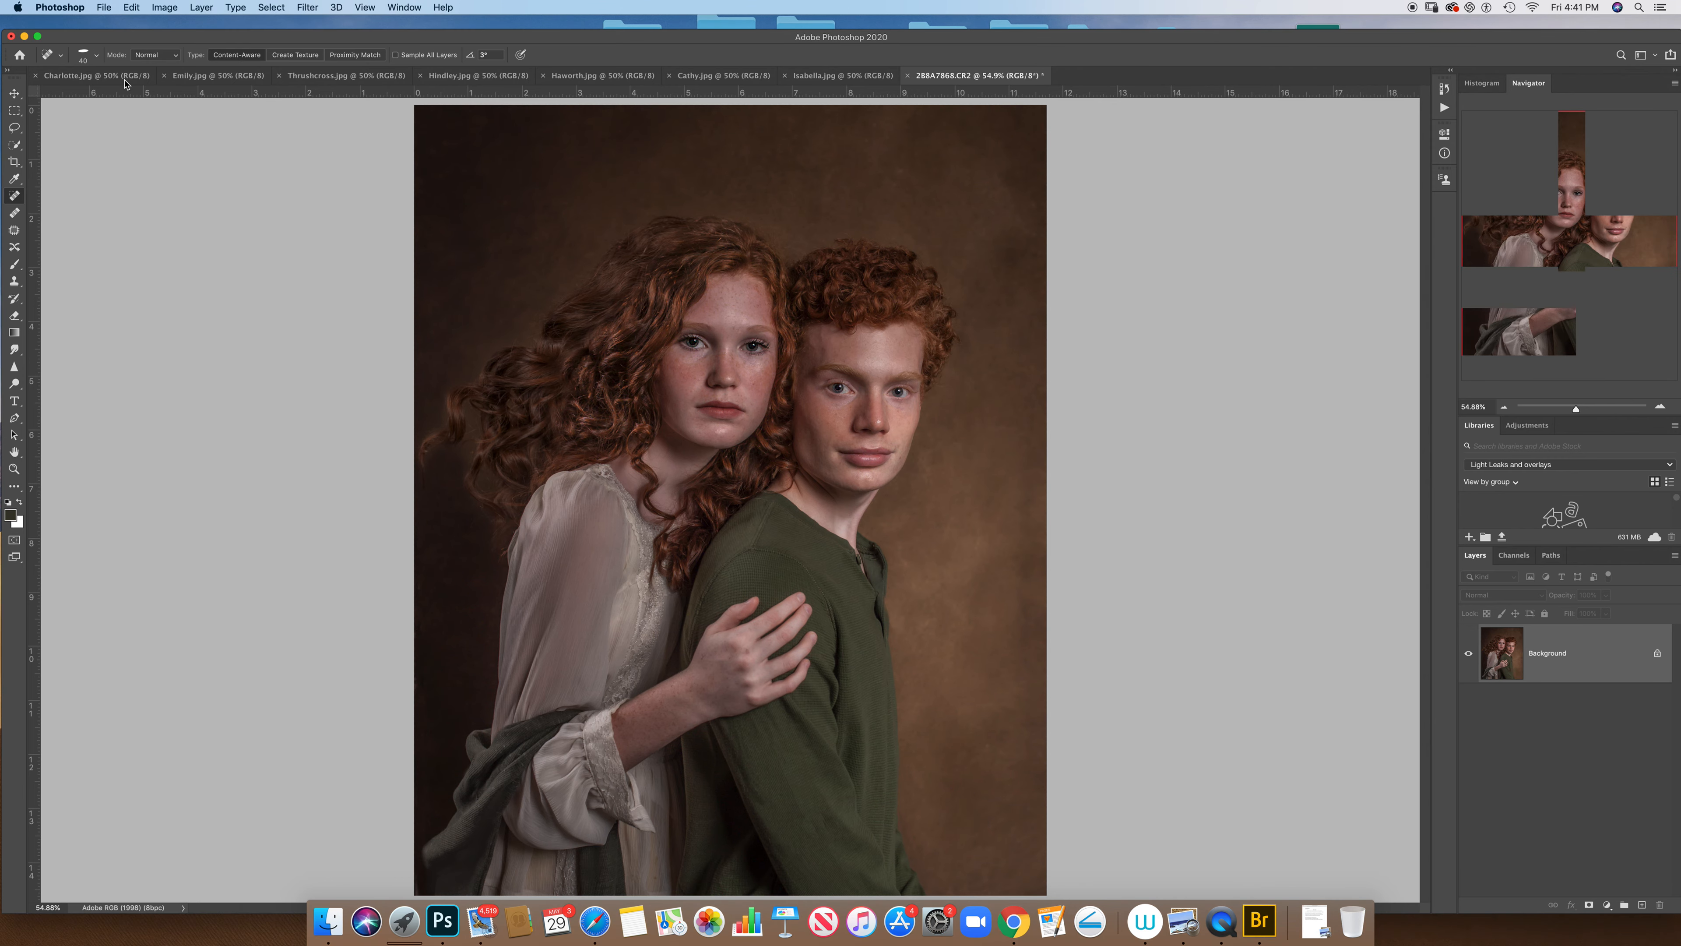
left_click(124, 83)
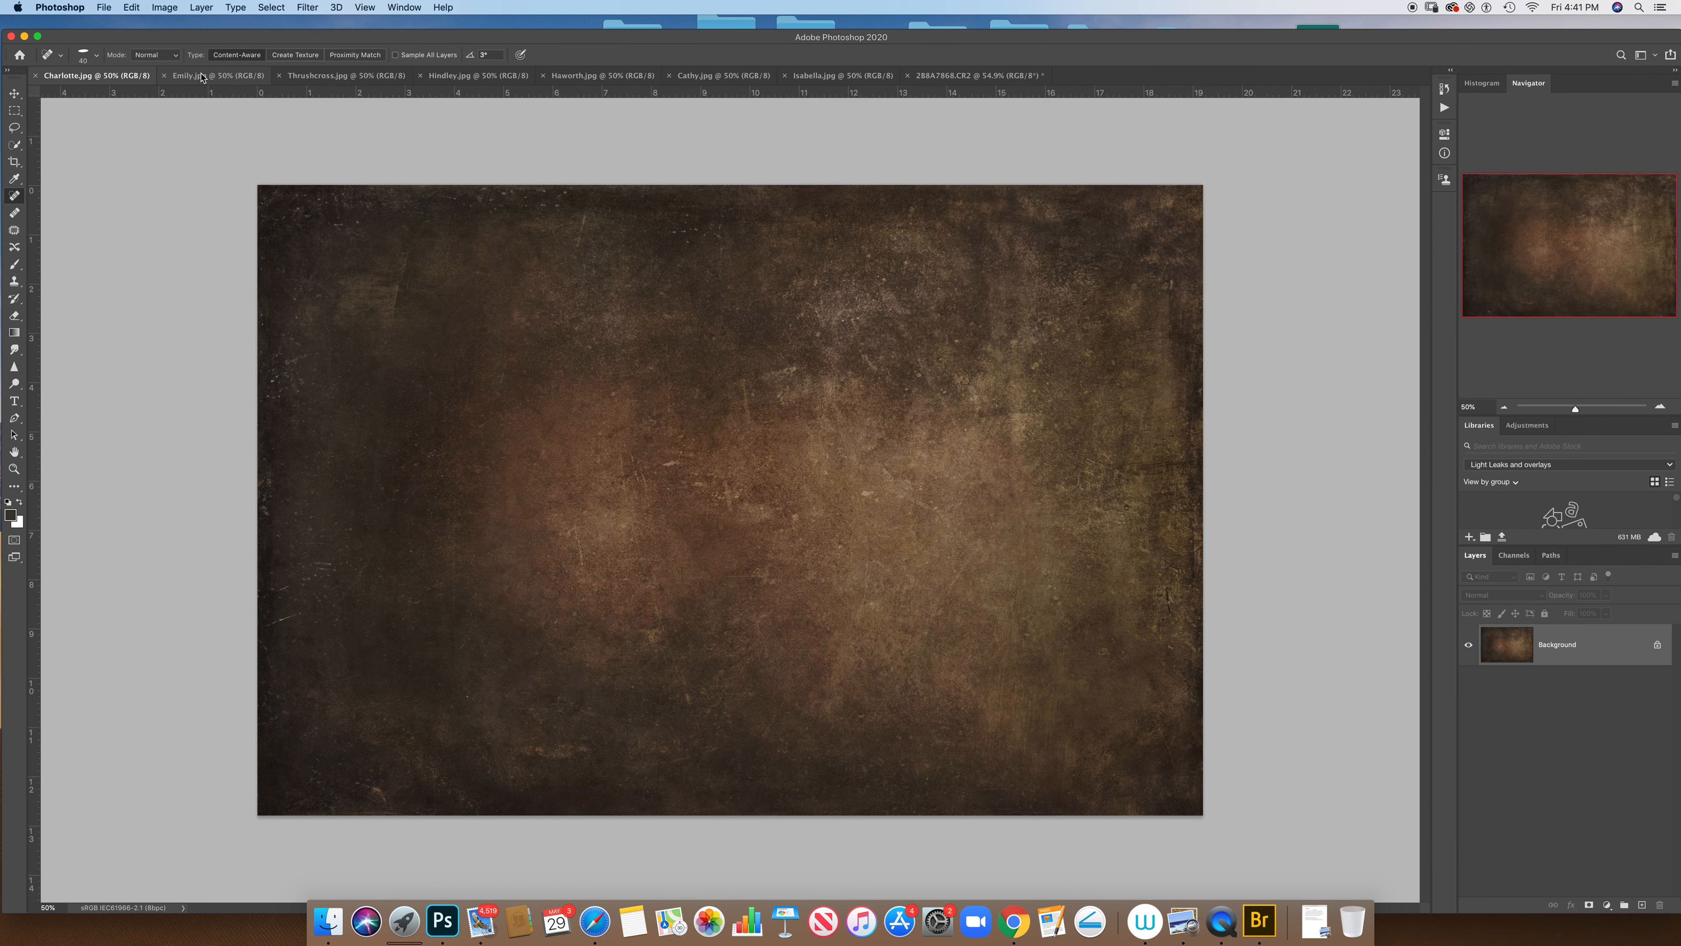
left_click(202, 76)
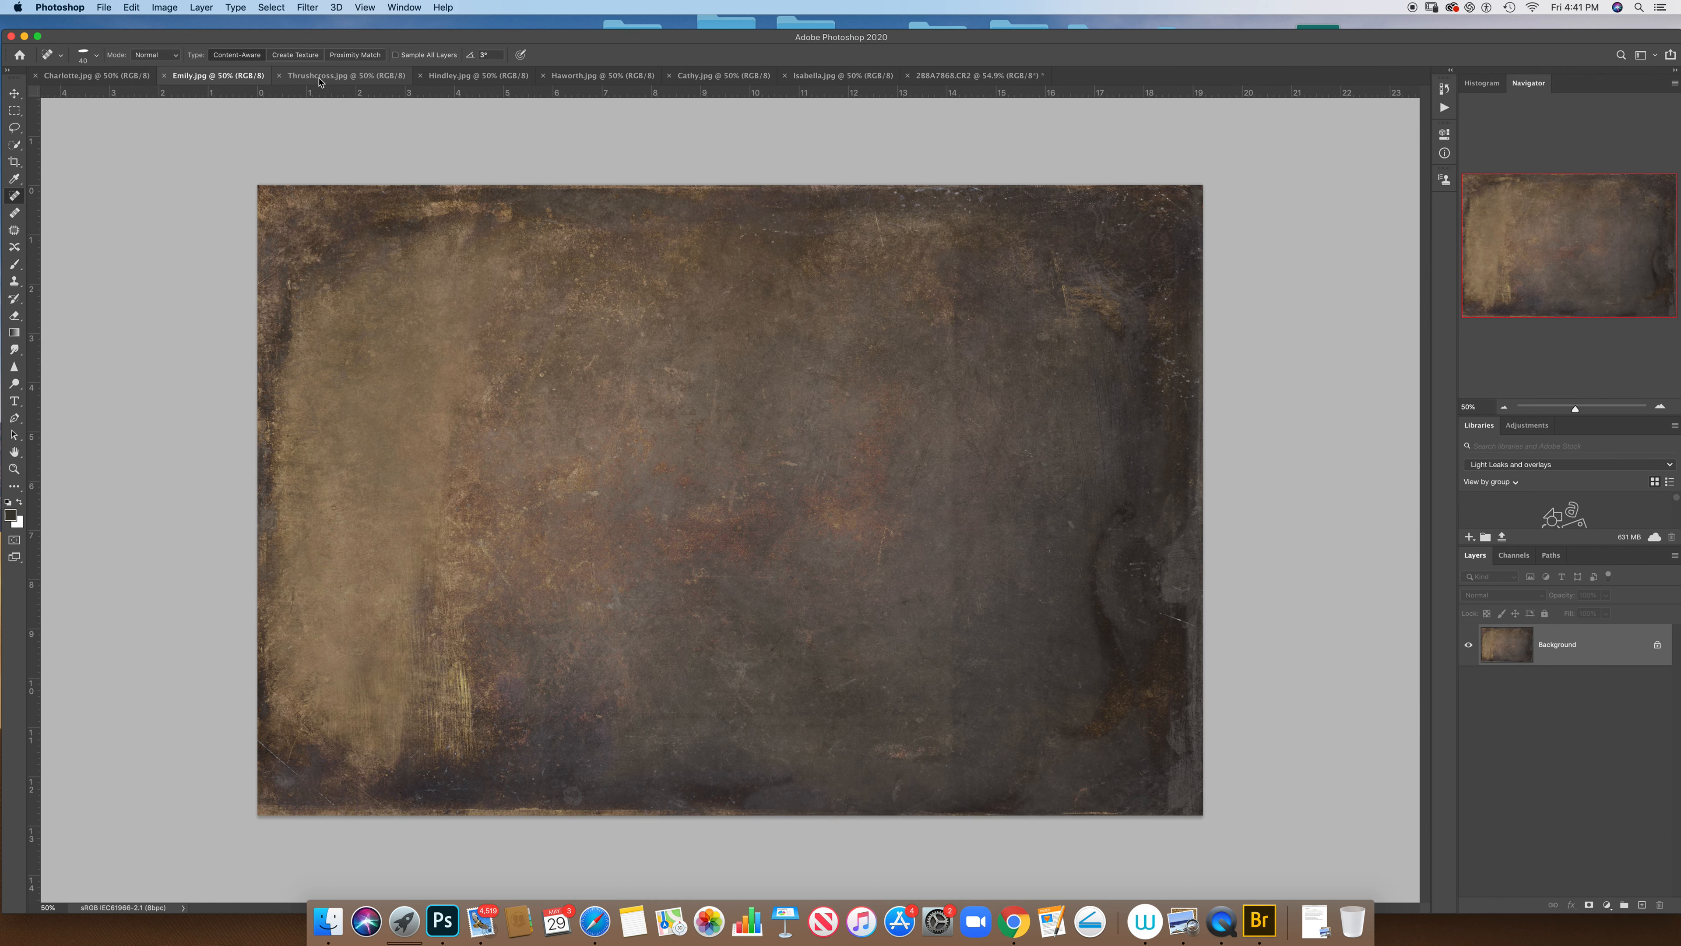
left_click(319, 77)
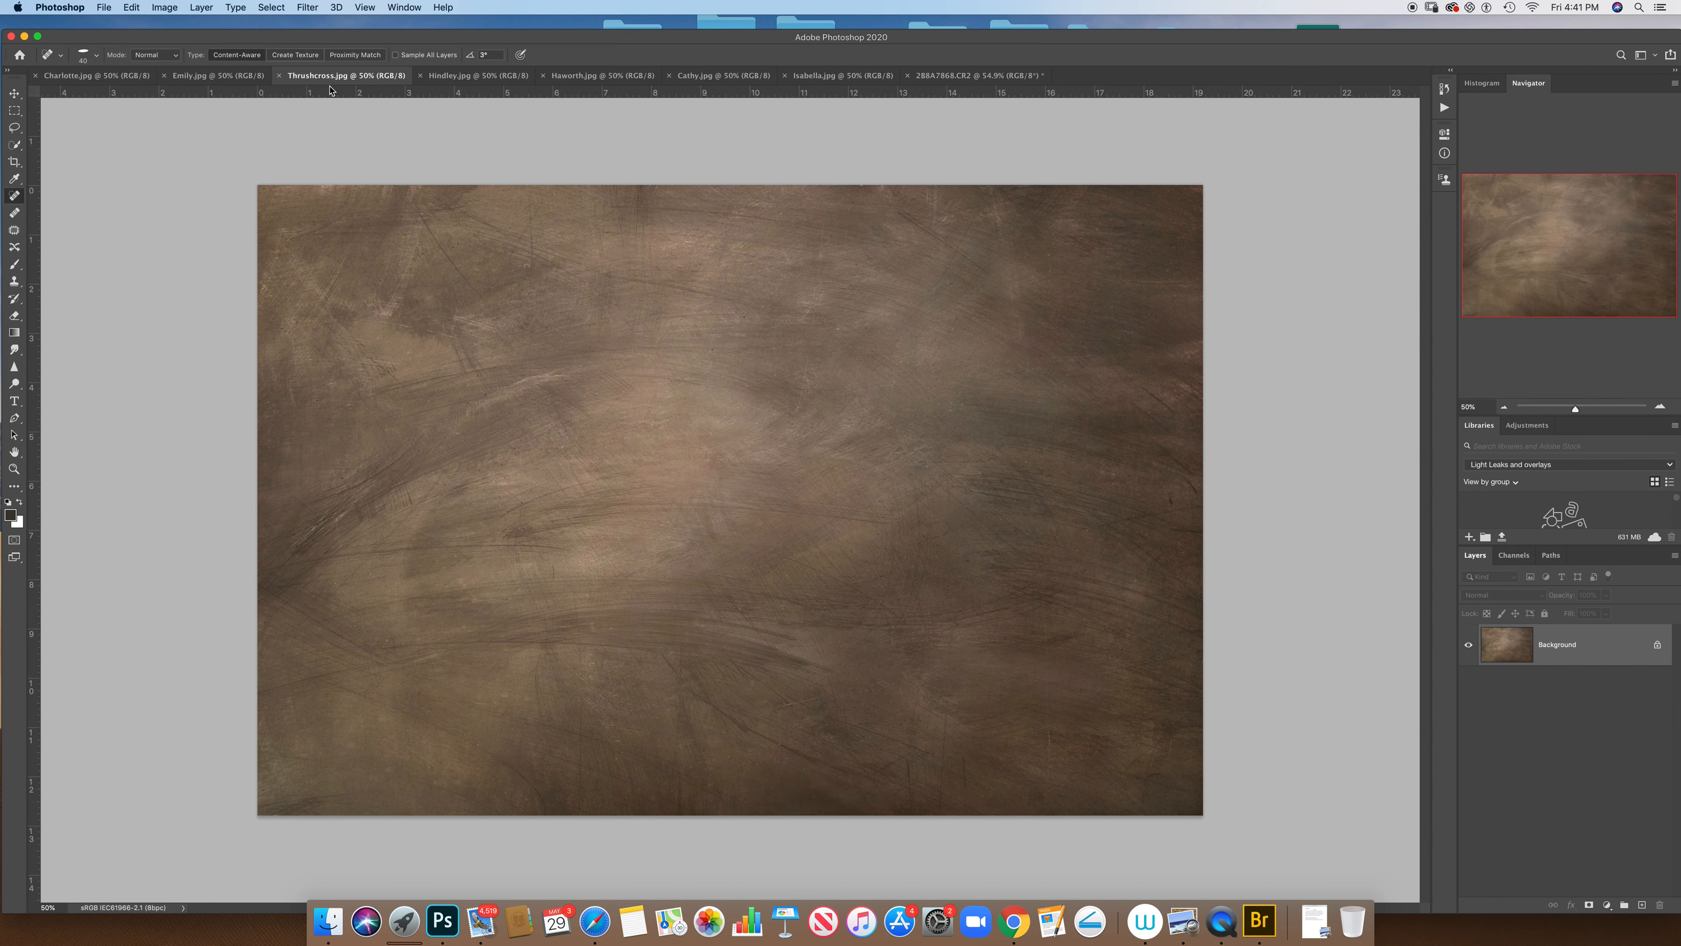
left_click(490, 78)
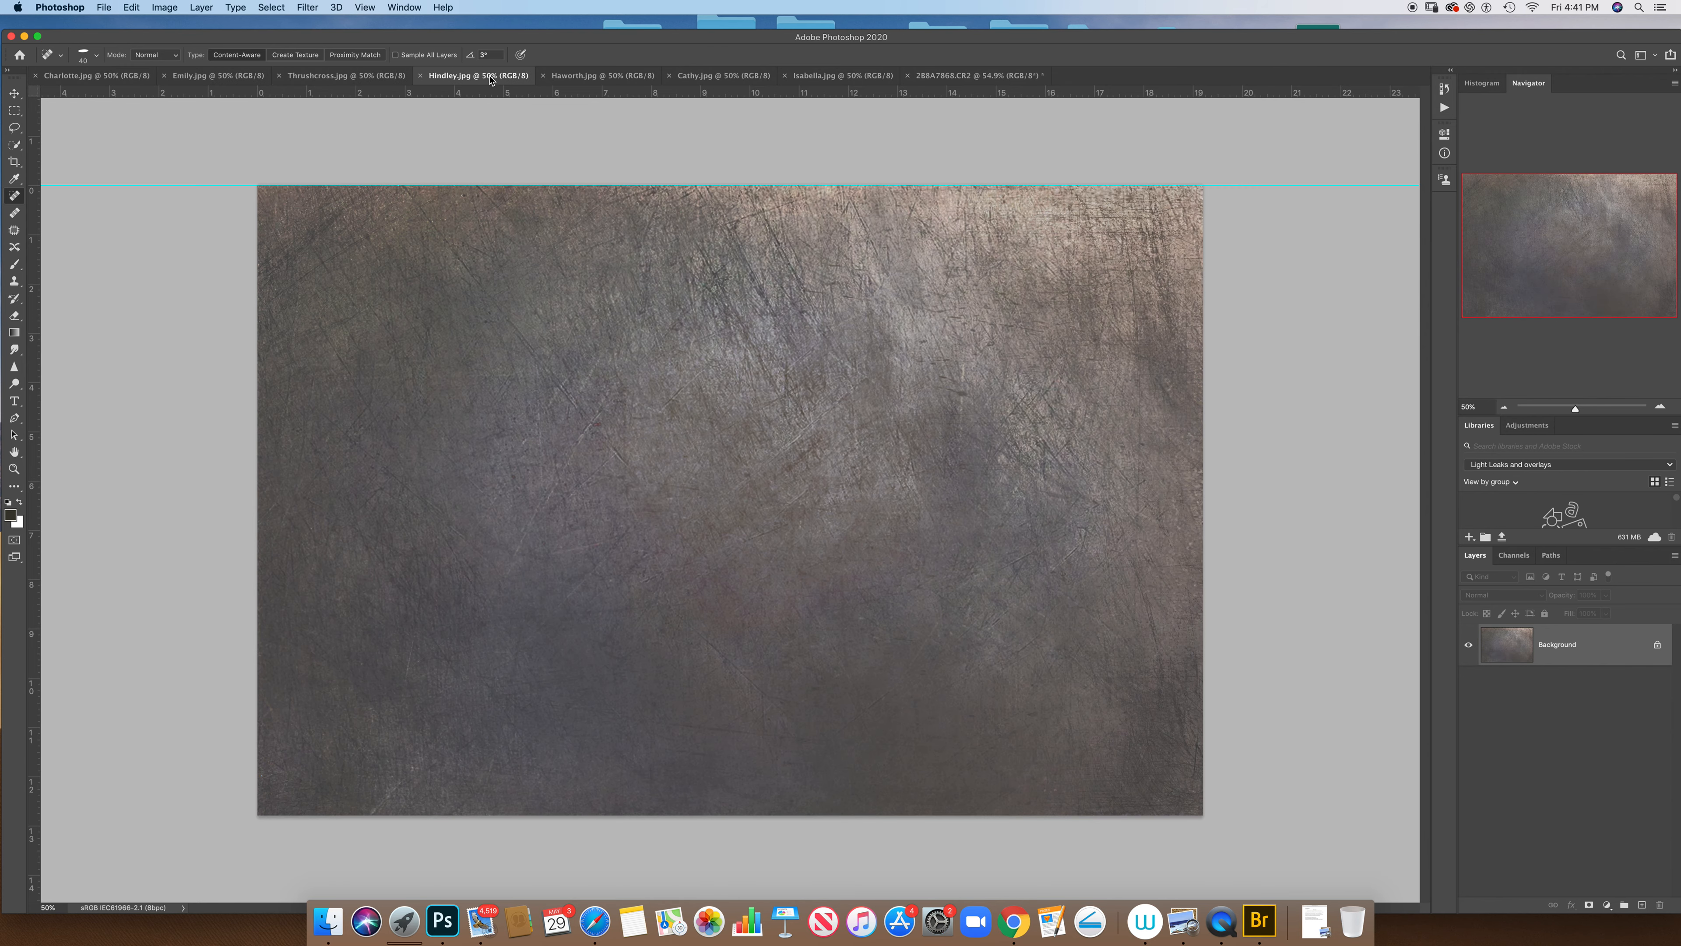
left_click(583, 77)
left_click(749, 77)
left_click(843, 76)
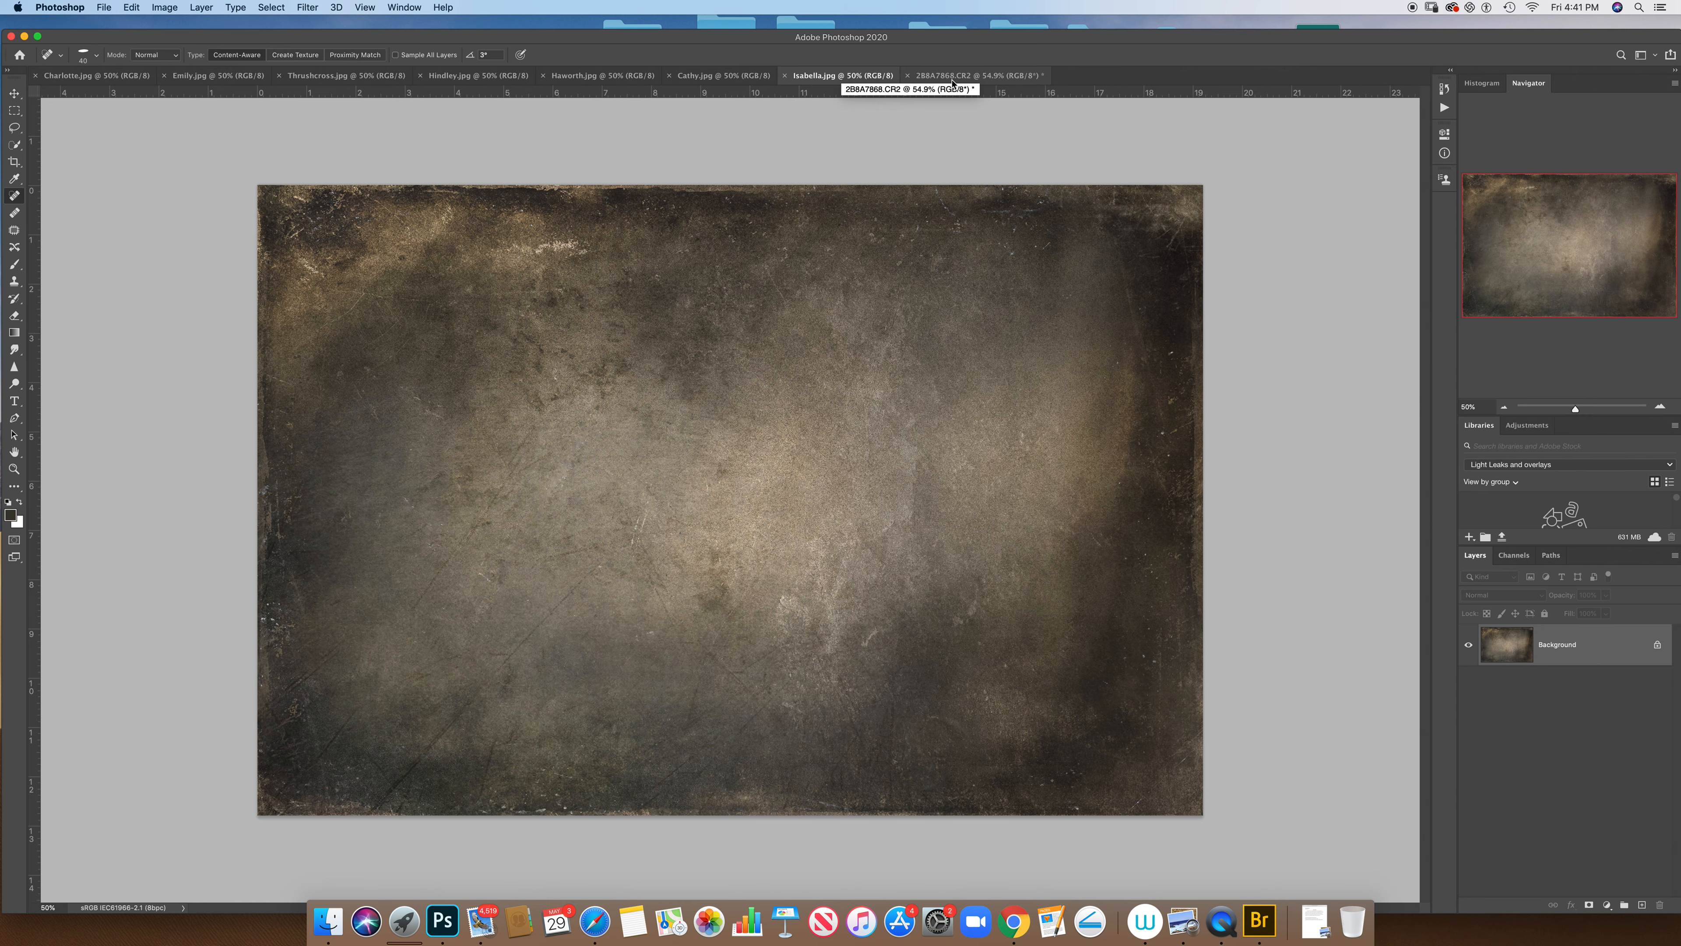
left_click(952, 77)
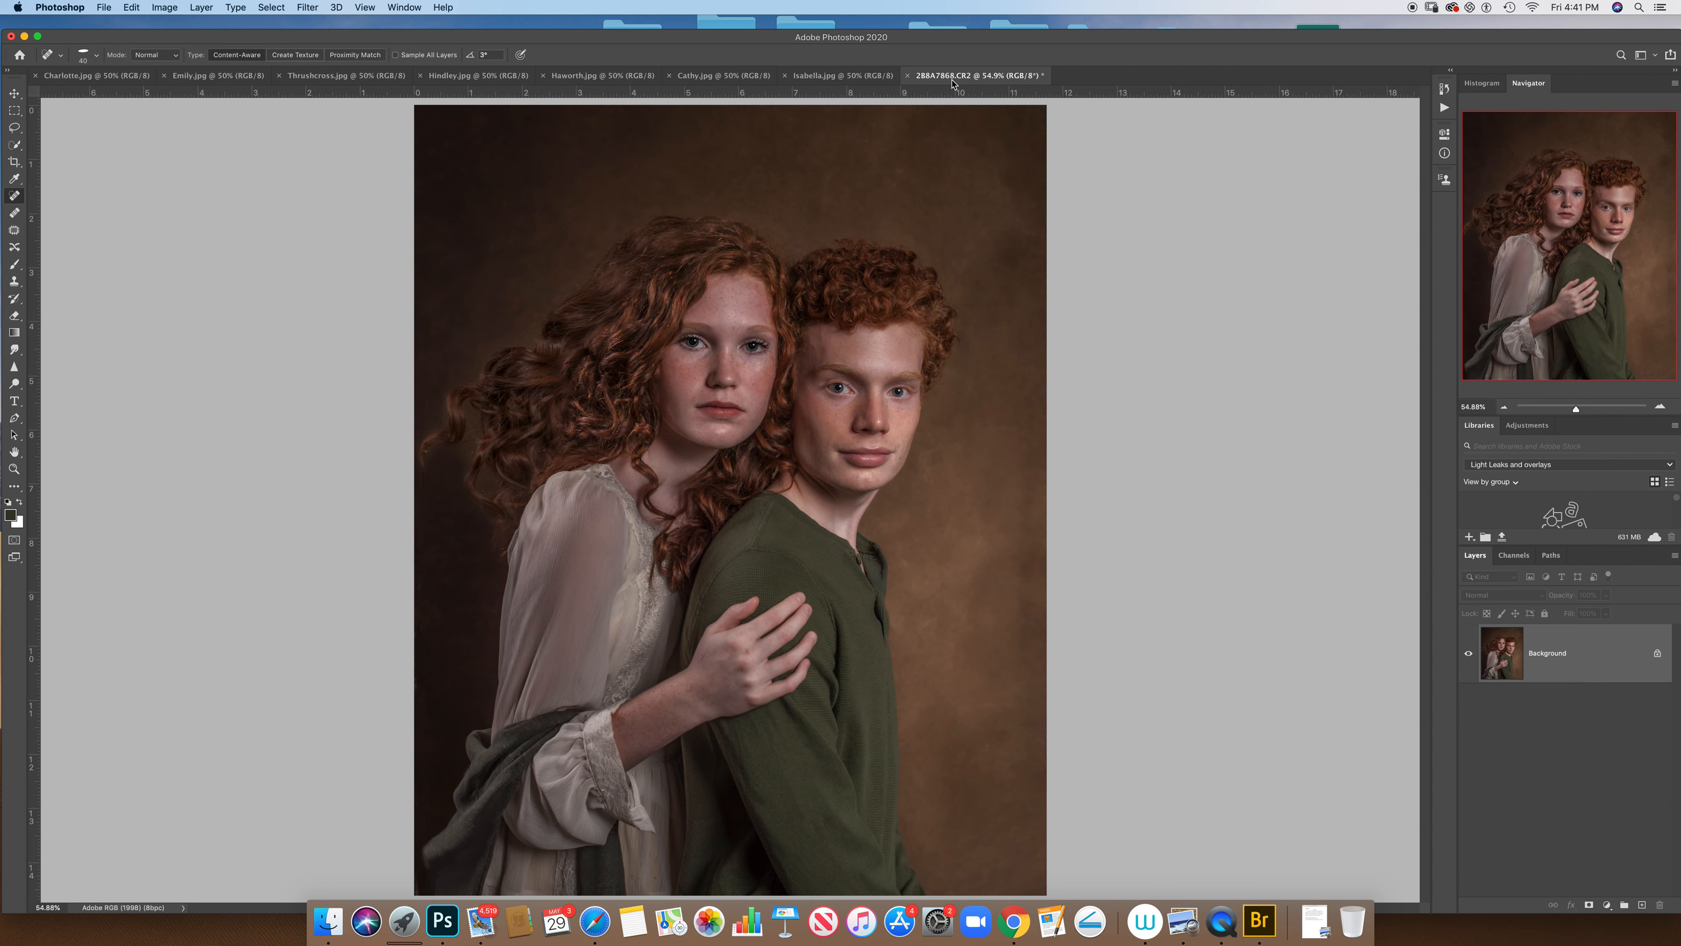
Review the open textures again in both directions to choose one for the portrait, ending on Isabella.jpg
left_click(846, 77)
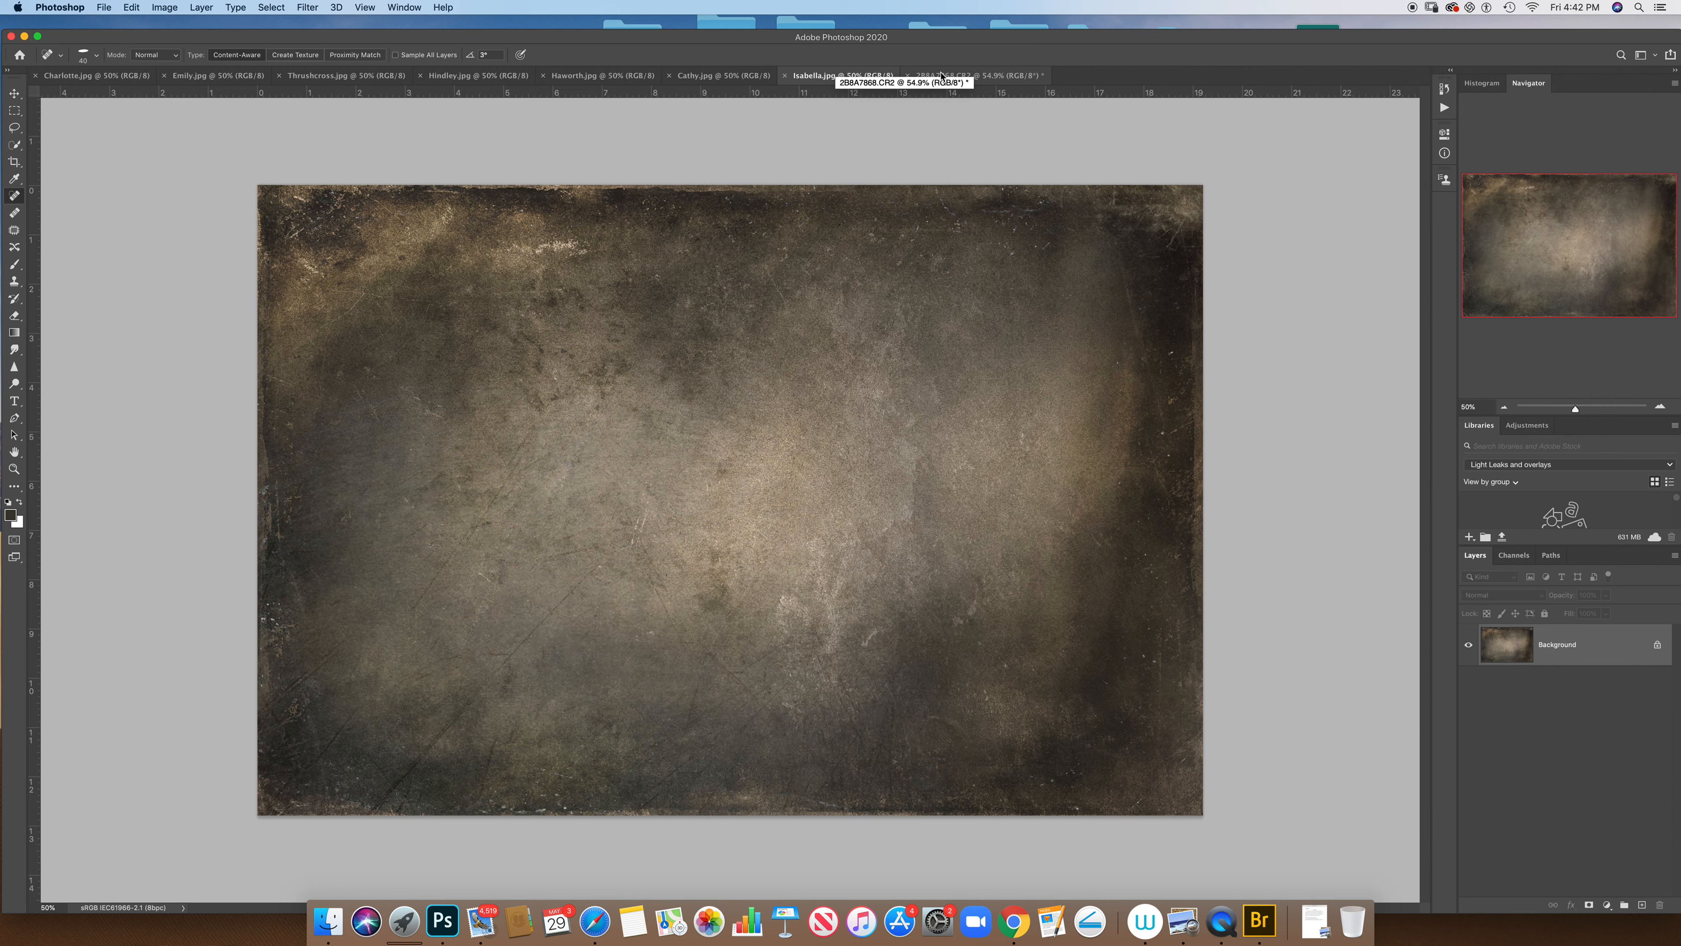
left_click(729, 77)
left_click(603, 76)
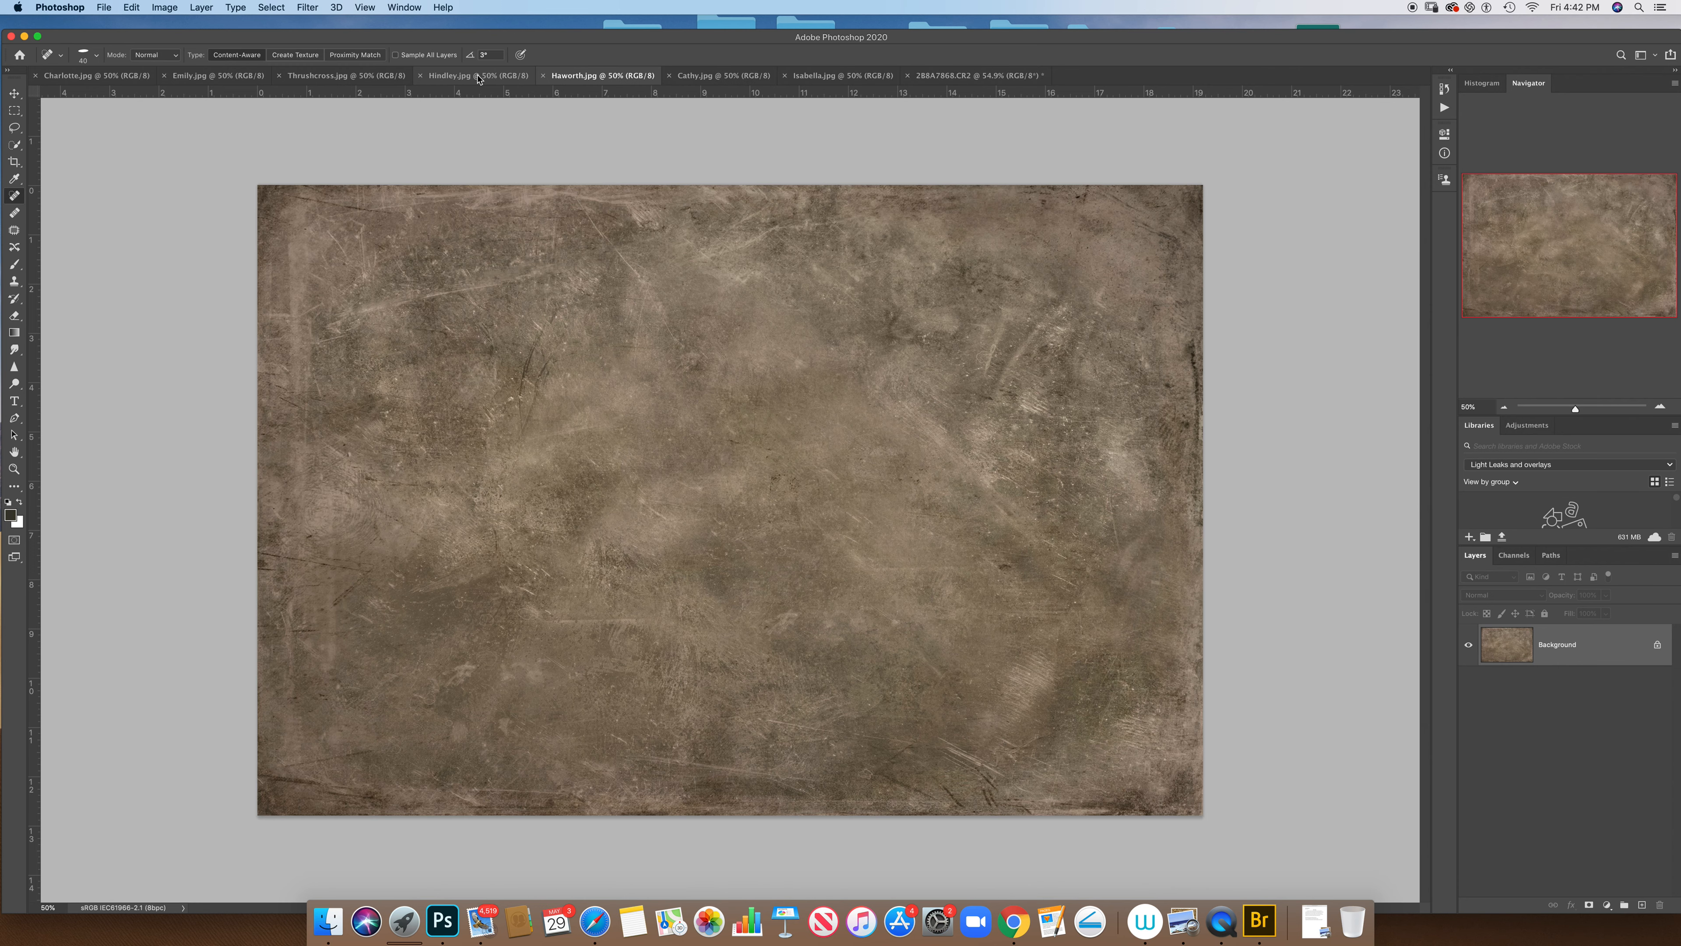
left_click(346, 76)
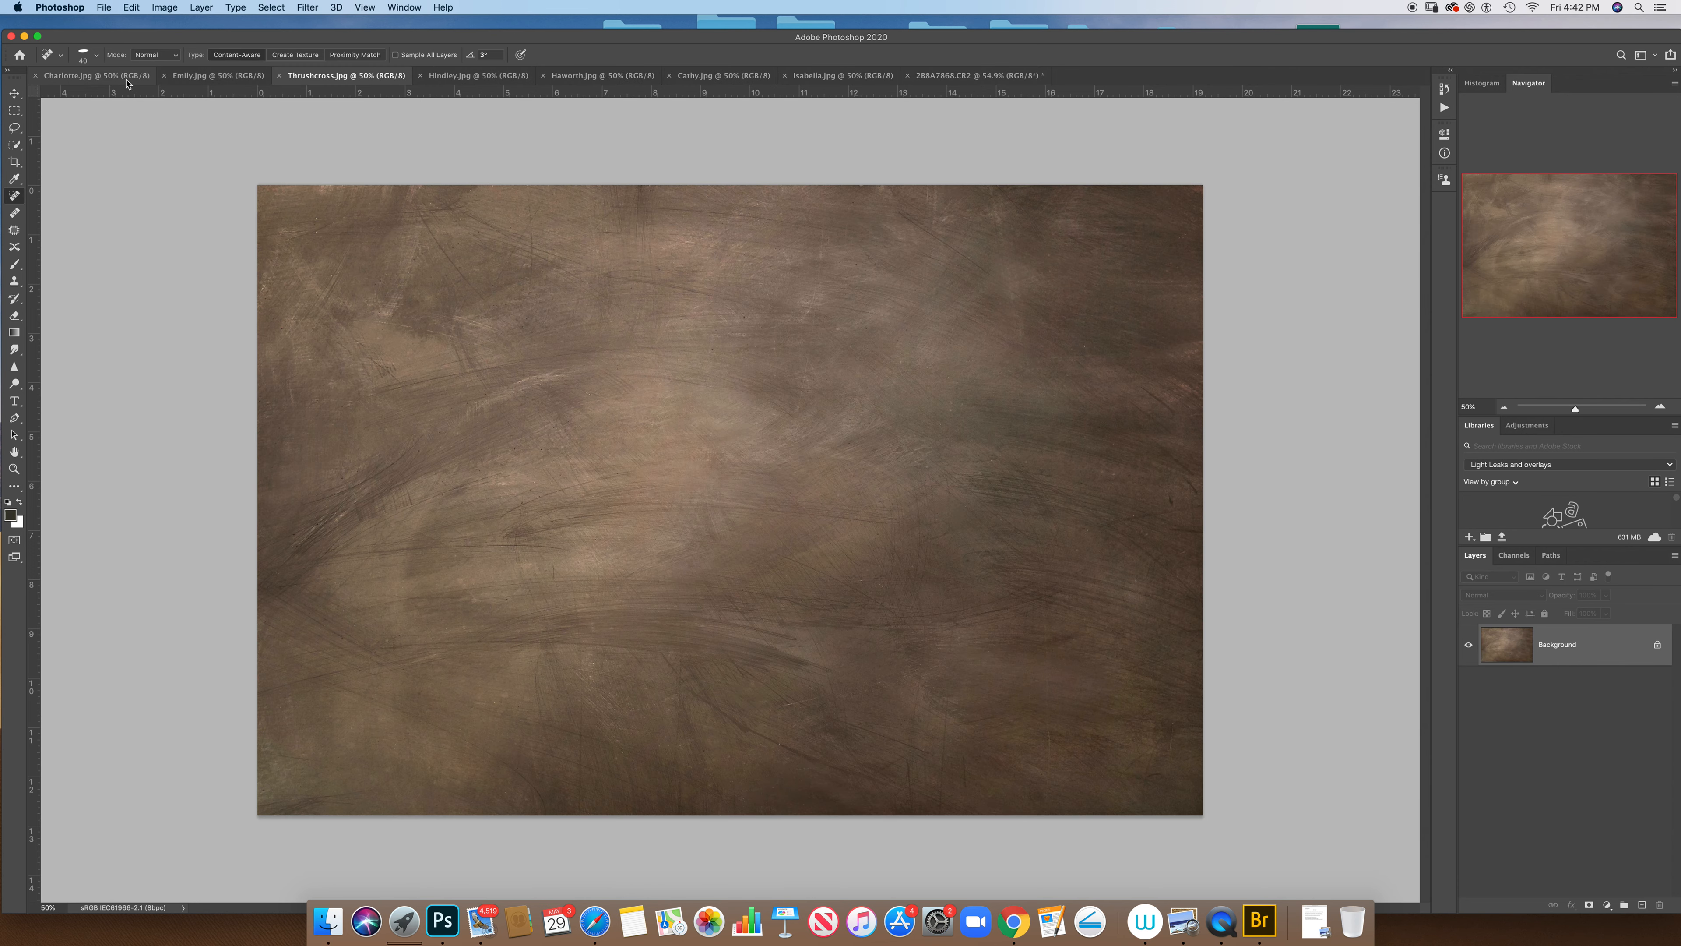
left_click(100, 80)
left_click(219, 76)
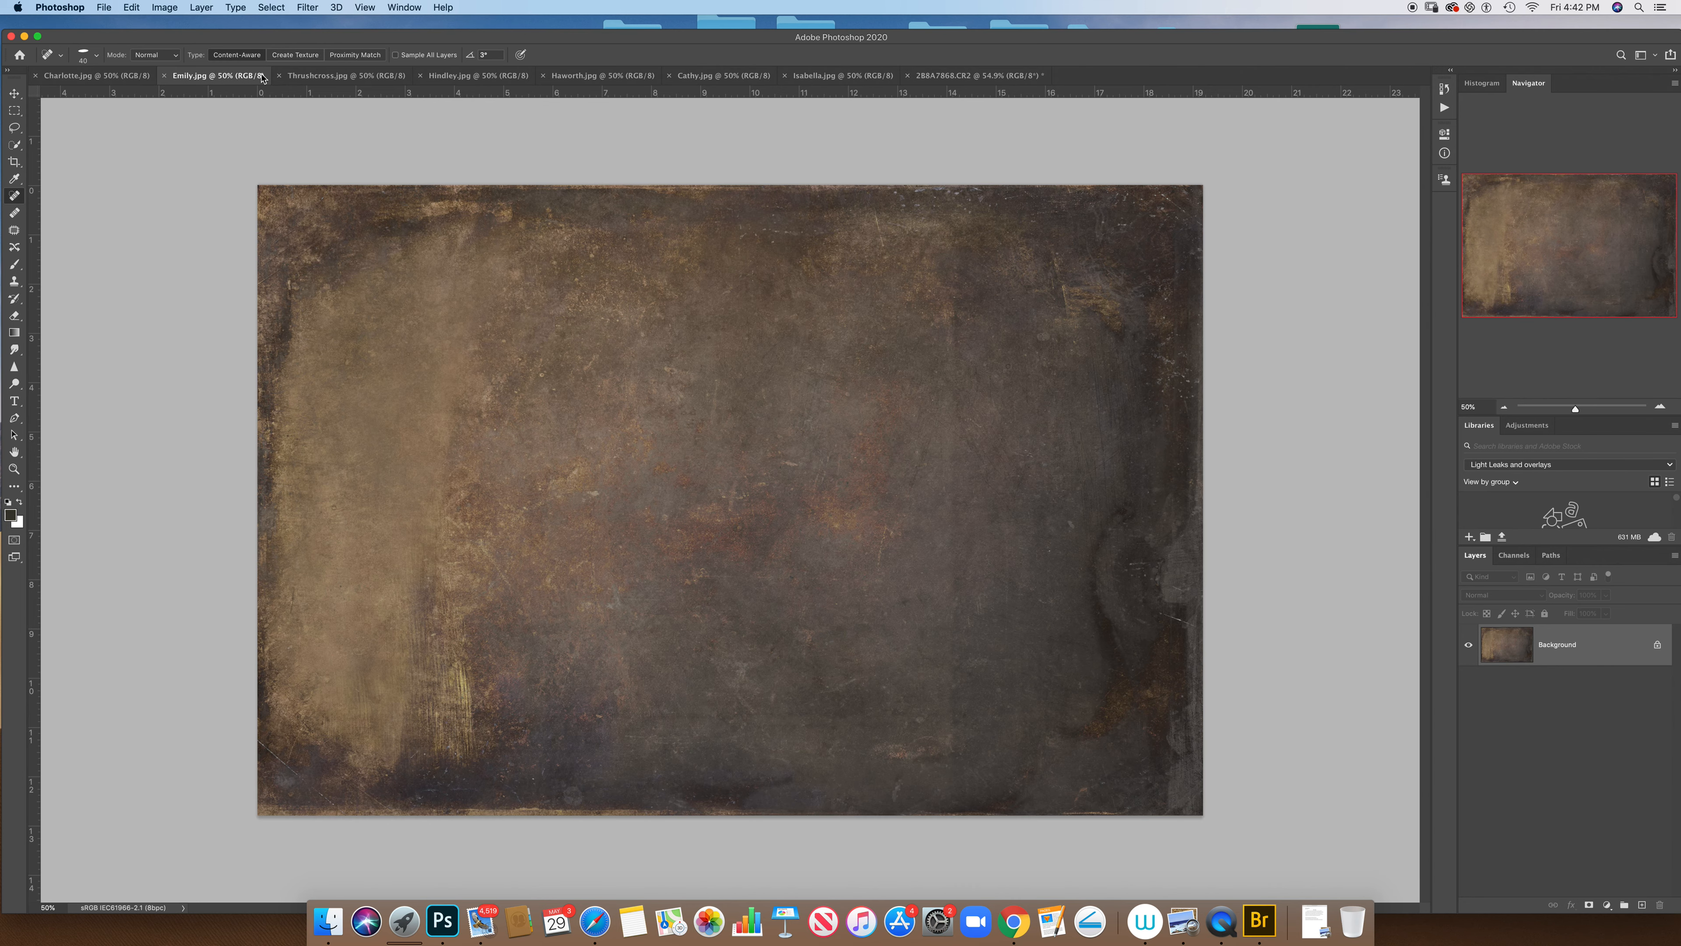
left_click(334, 77)
left_click(477, 77)
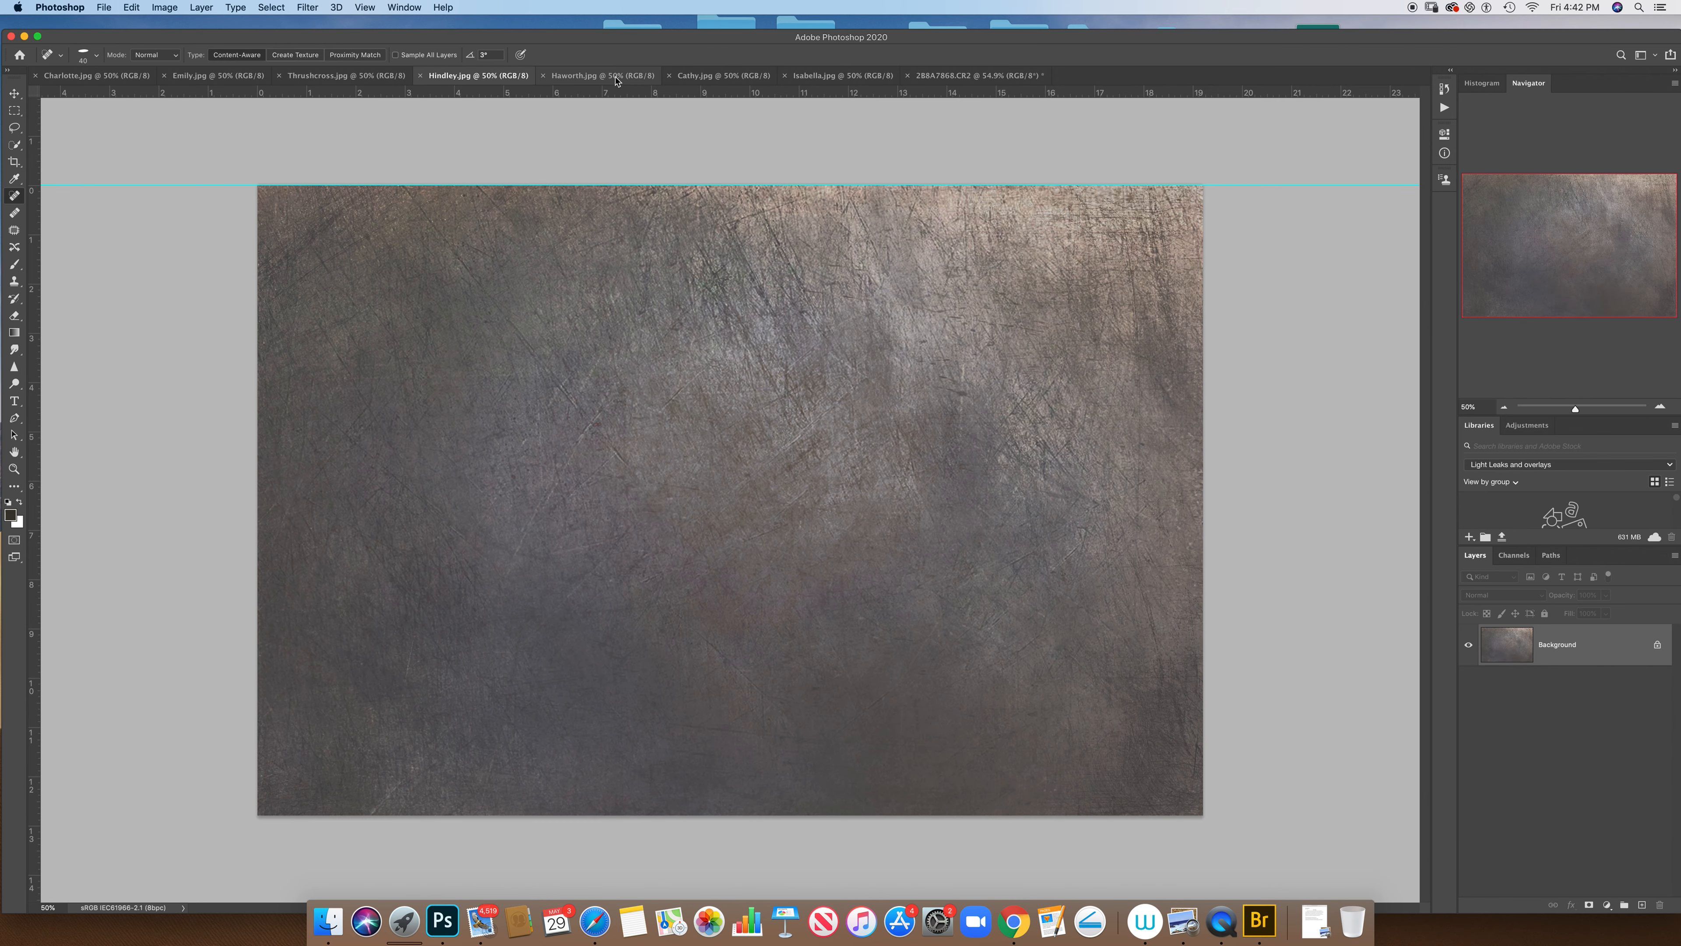
left_click(602, 76)
left_click(715, 78)
left_click(880, 76)
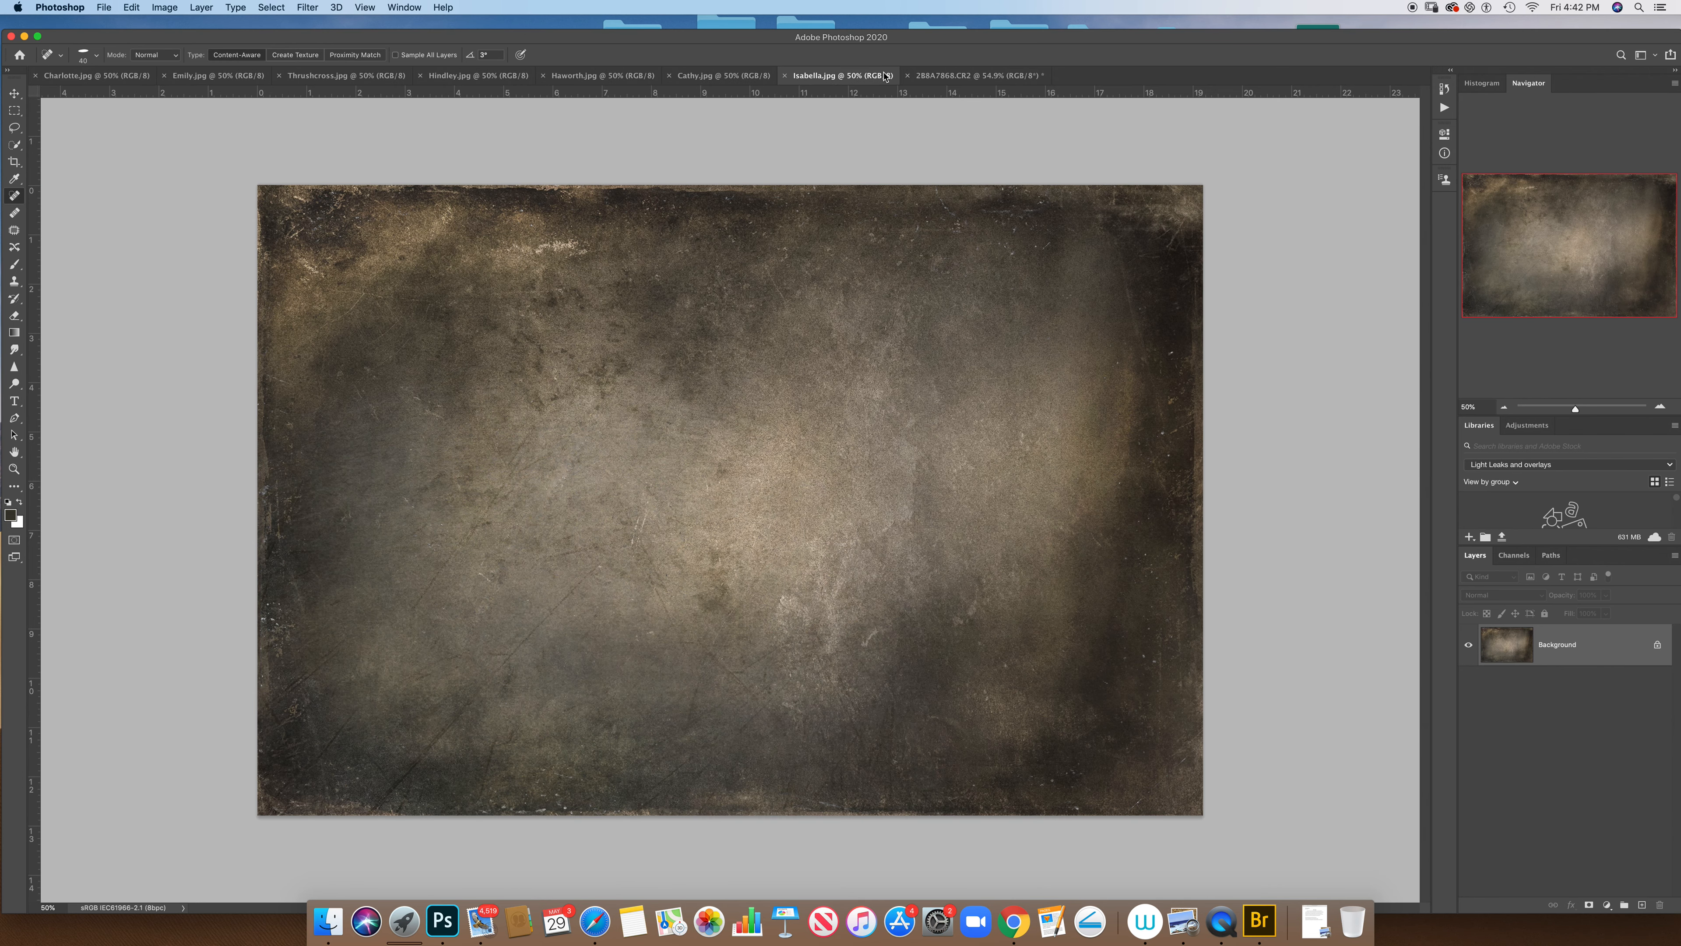
Duplicate the Isabella.jpg background layer and move the copy into the portrait 2B8A7868.CR2, accepting the colour profile conversion
key("super+j")
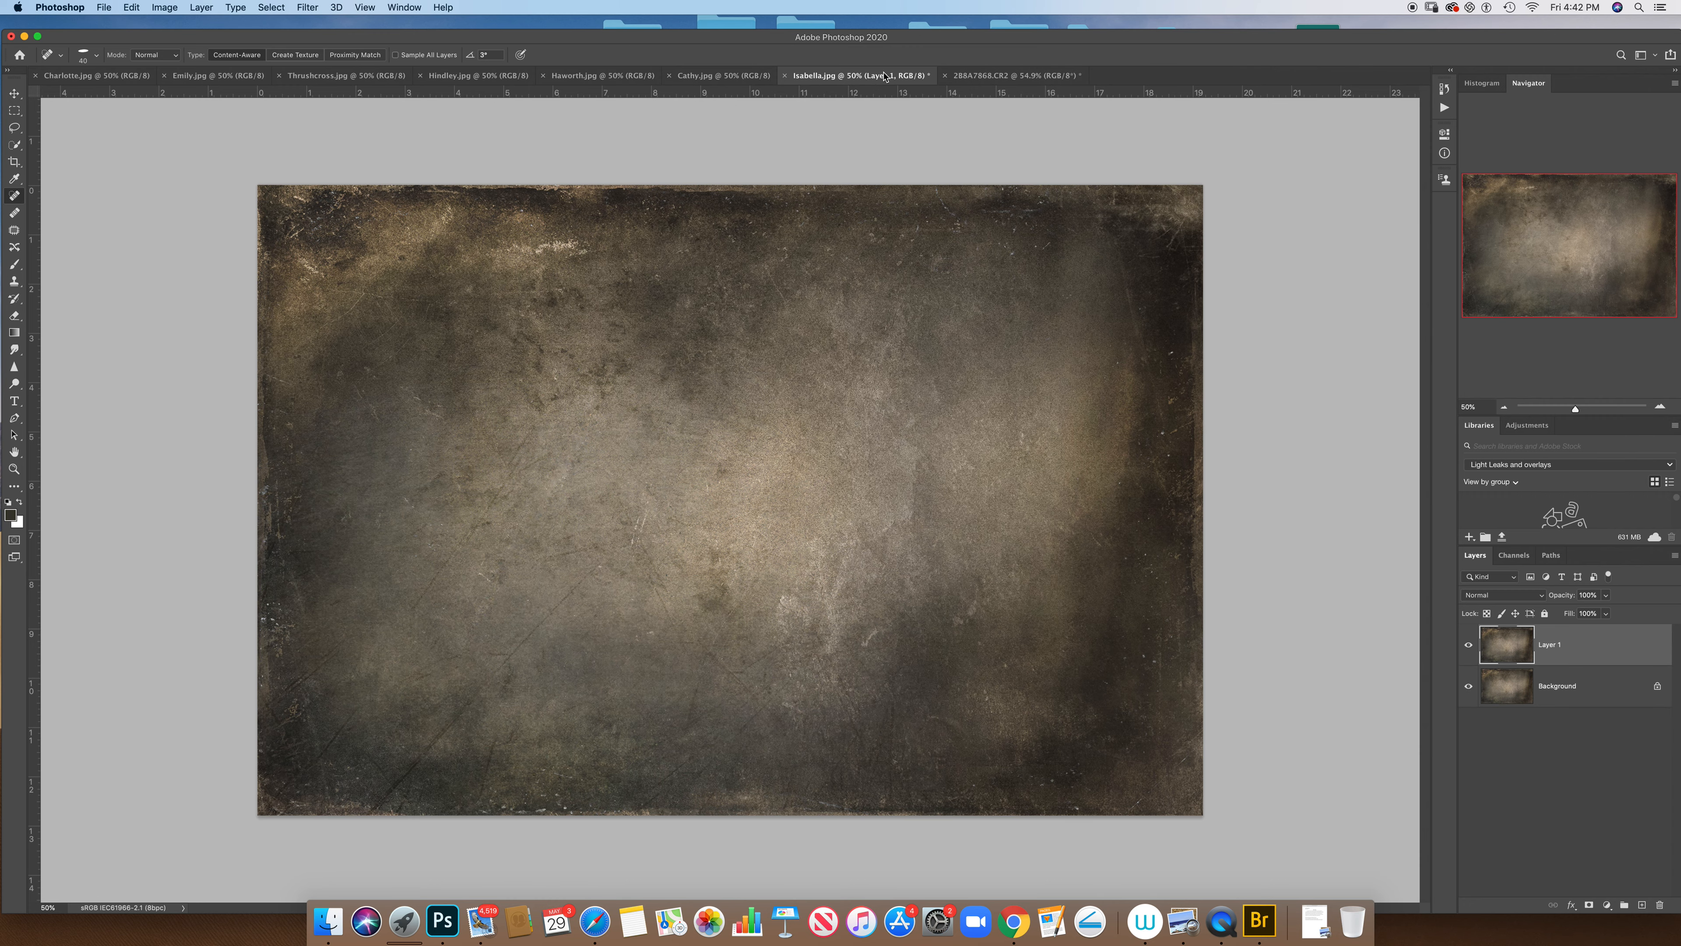
key("v")
left_click_drag(378, 261, 801, 302)
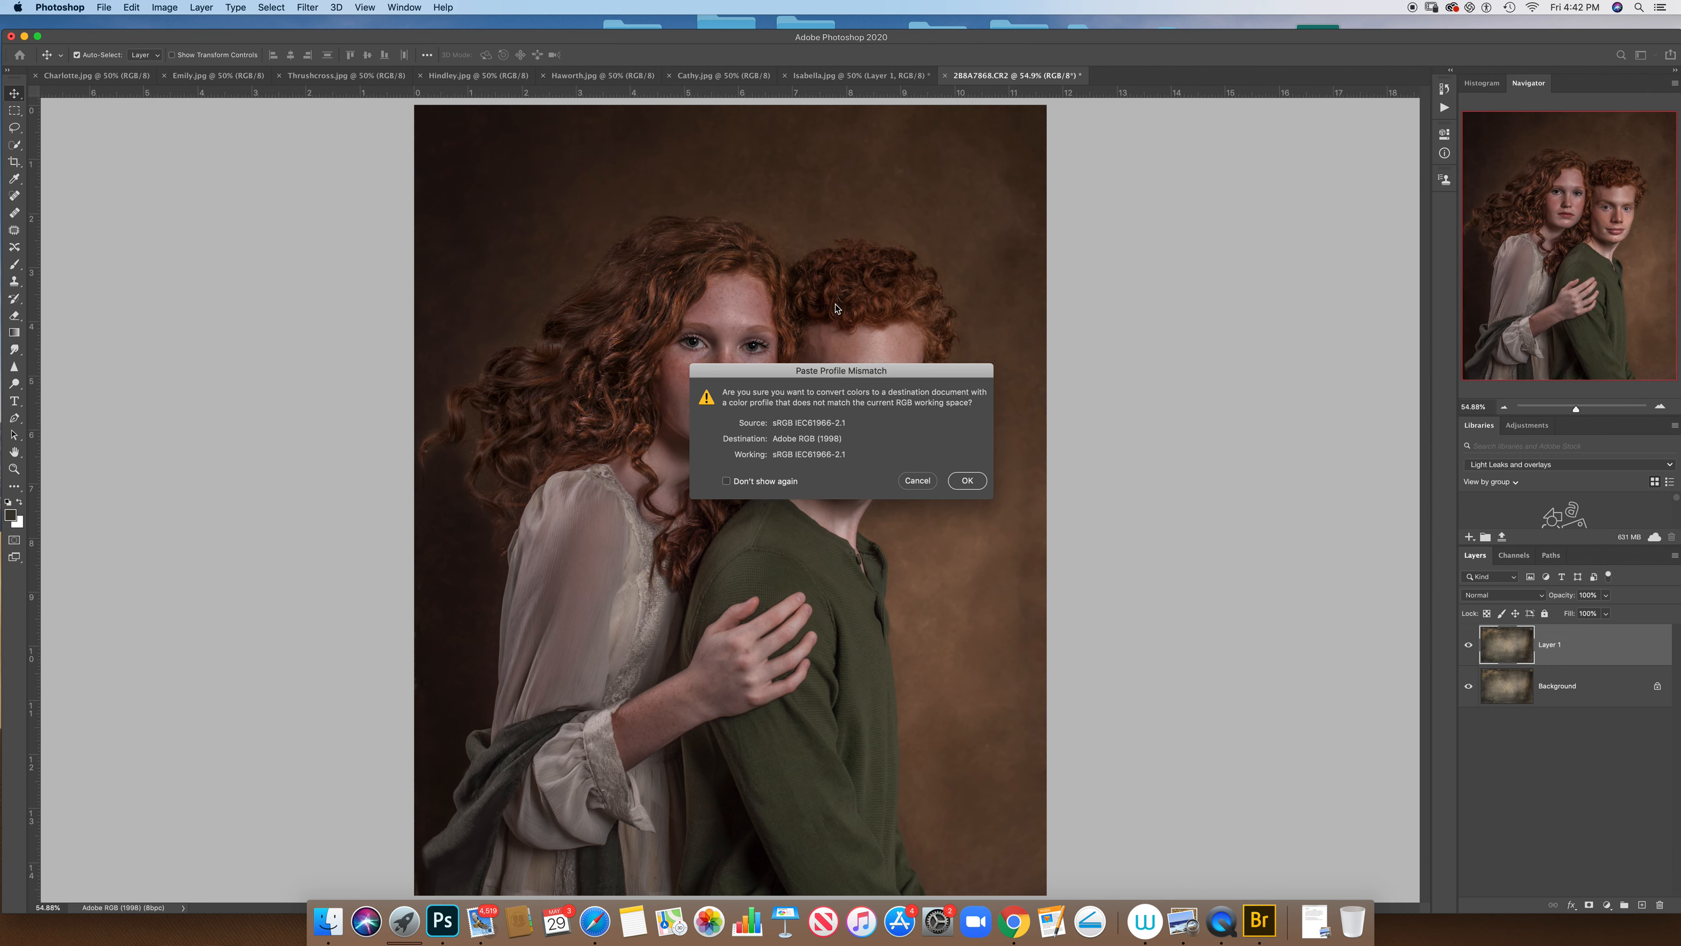
left_click(968, 480)
Free-transform the texture layer, rotating it about 90°, scaling it to about 86% and positioning it over the portrait
left_click_drag(1576, 409, 1570, 412)
left_click(131, 7)
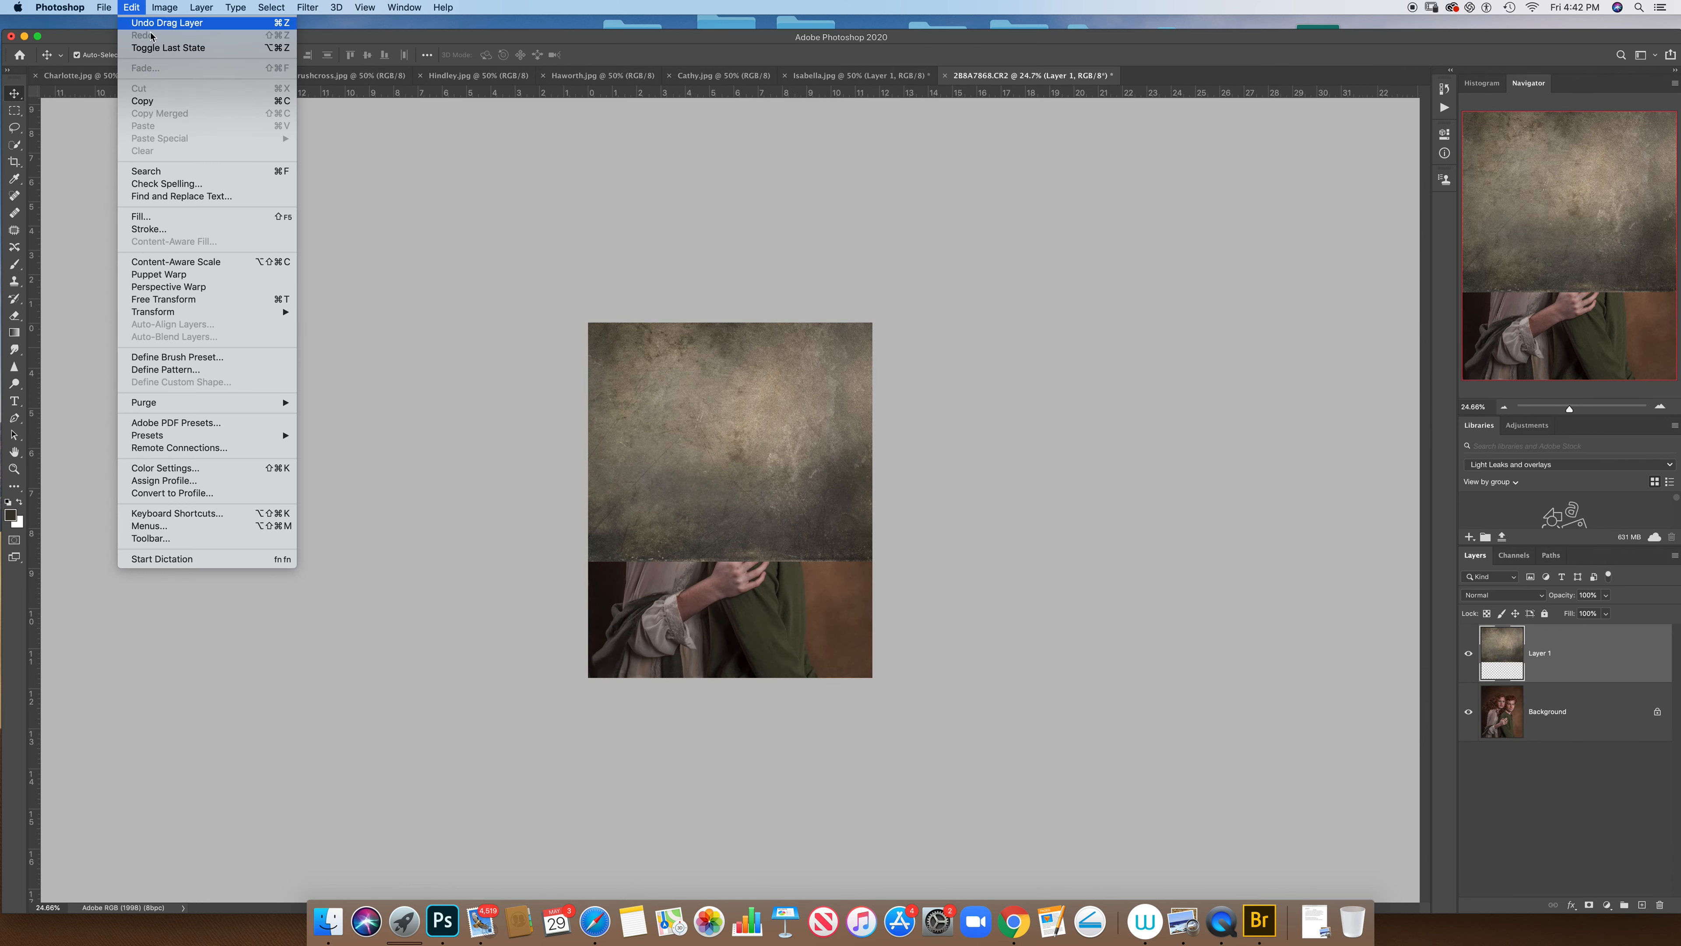
left_click(246, 305)
left_click_drag(1028, 368, 829, 676)
left_click_drag(732, 171, 736, 218)
left_click_drag(748, 398, 719, 459)
mouse_move(874, 250)
left_mouse_down()
mouse_move(901, 237)
mouse_move(881, 258)
left_mouse_up()
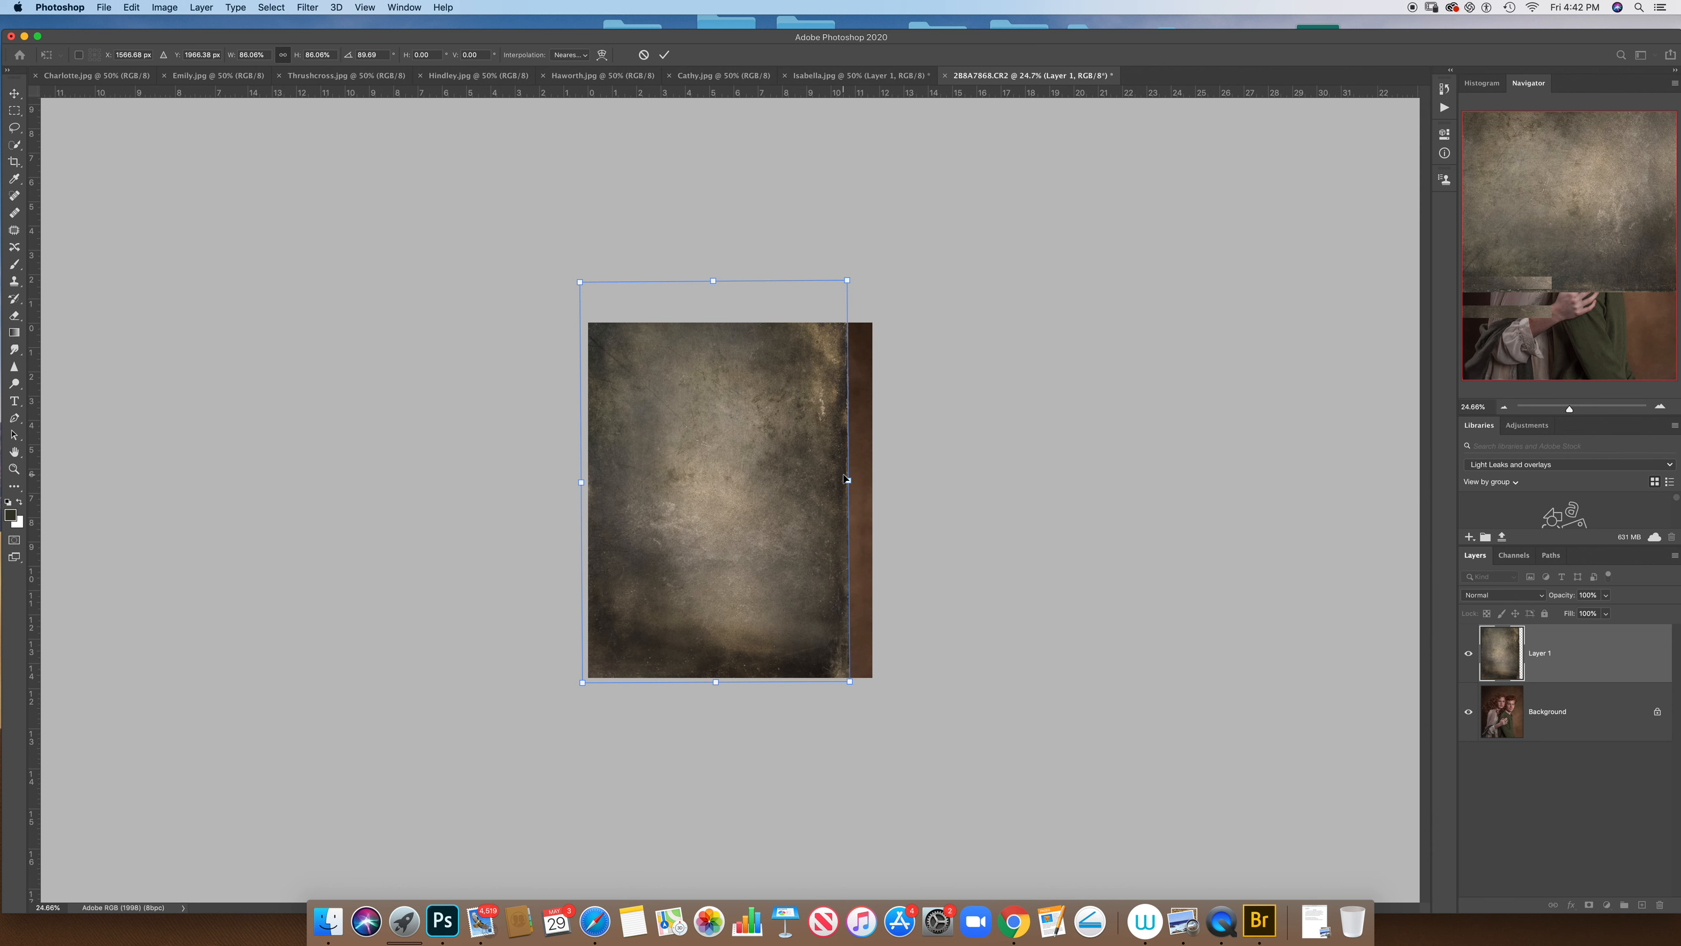
Stretch the texture's edges to match the portrait canvas and apply the transformation
left_click_drag(847, 478, 872, 480)
left_click_drag(727, 281, 731, 311)
left_click_drag(871, 494, 873, 494)
left_click_drag(589, 496, 589, 497)
left_click(665, 55)
Try the Lighten blend mode on the texture layer and settle on Soft Light
left_click_drag(1570, 409, 1574, 408)
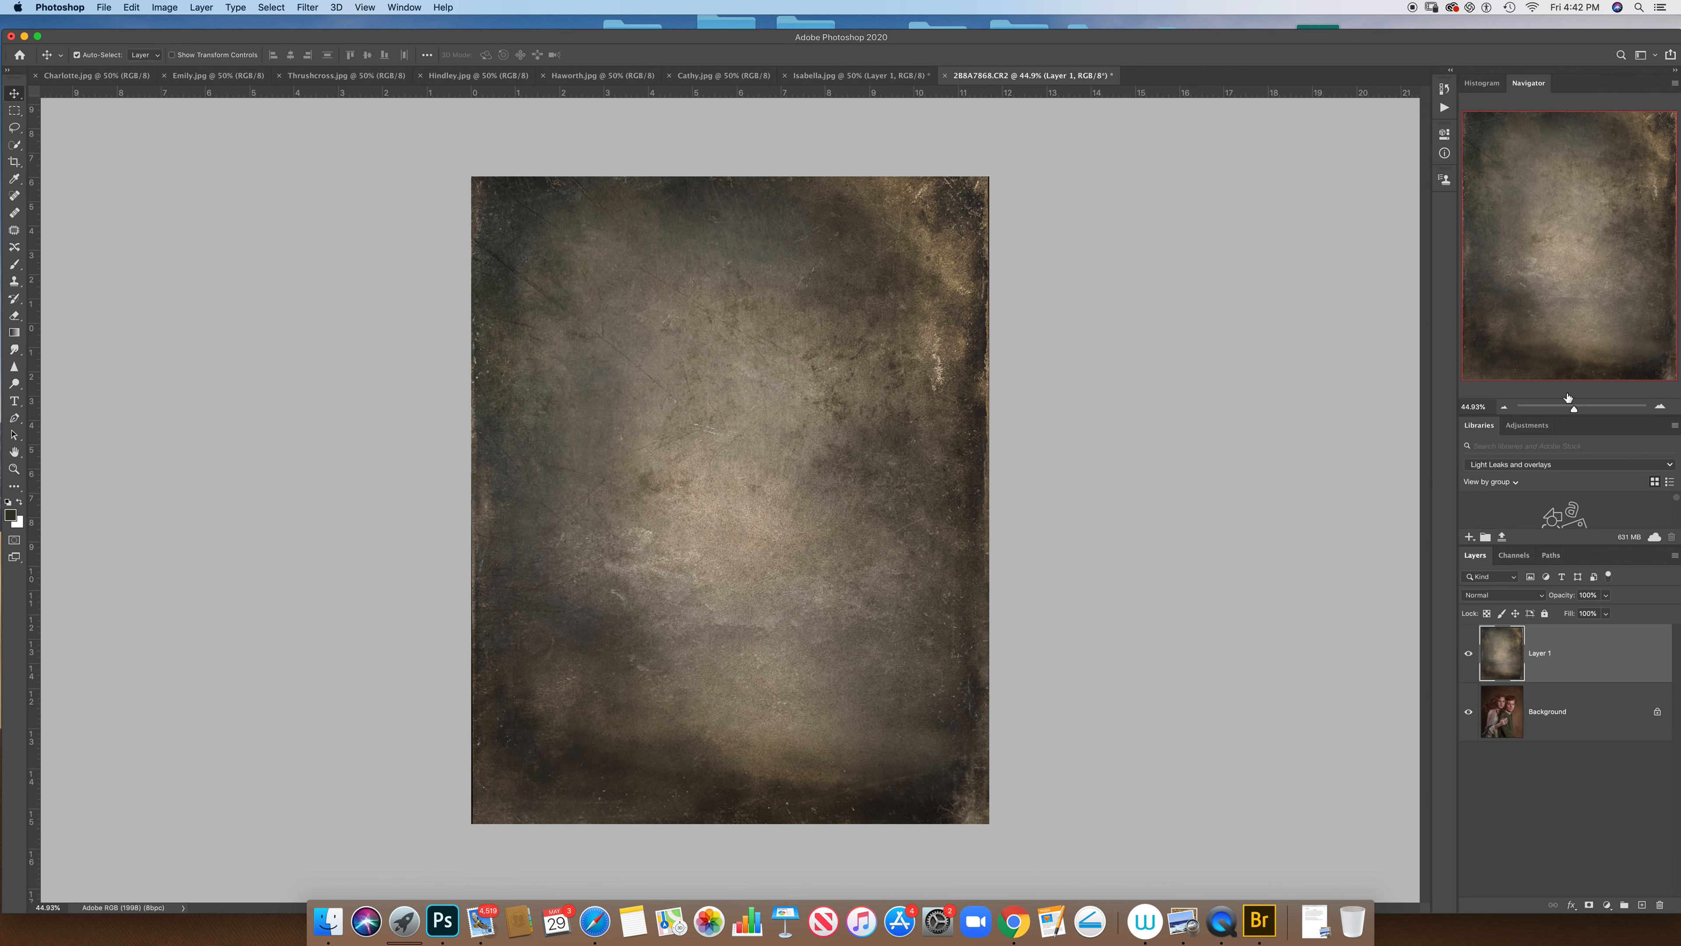
left_click(1501, 595)
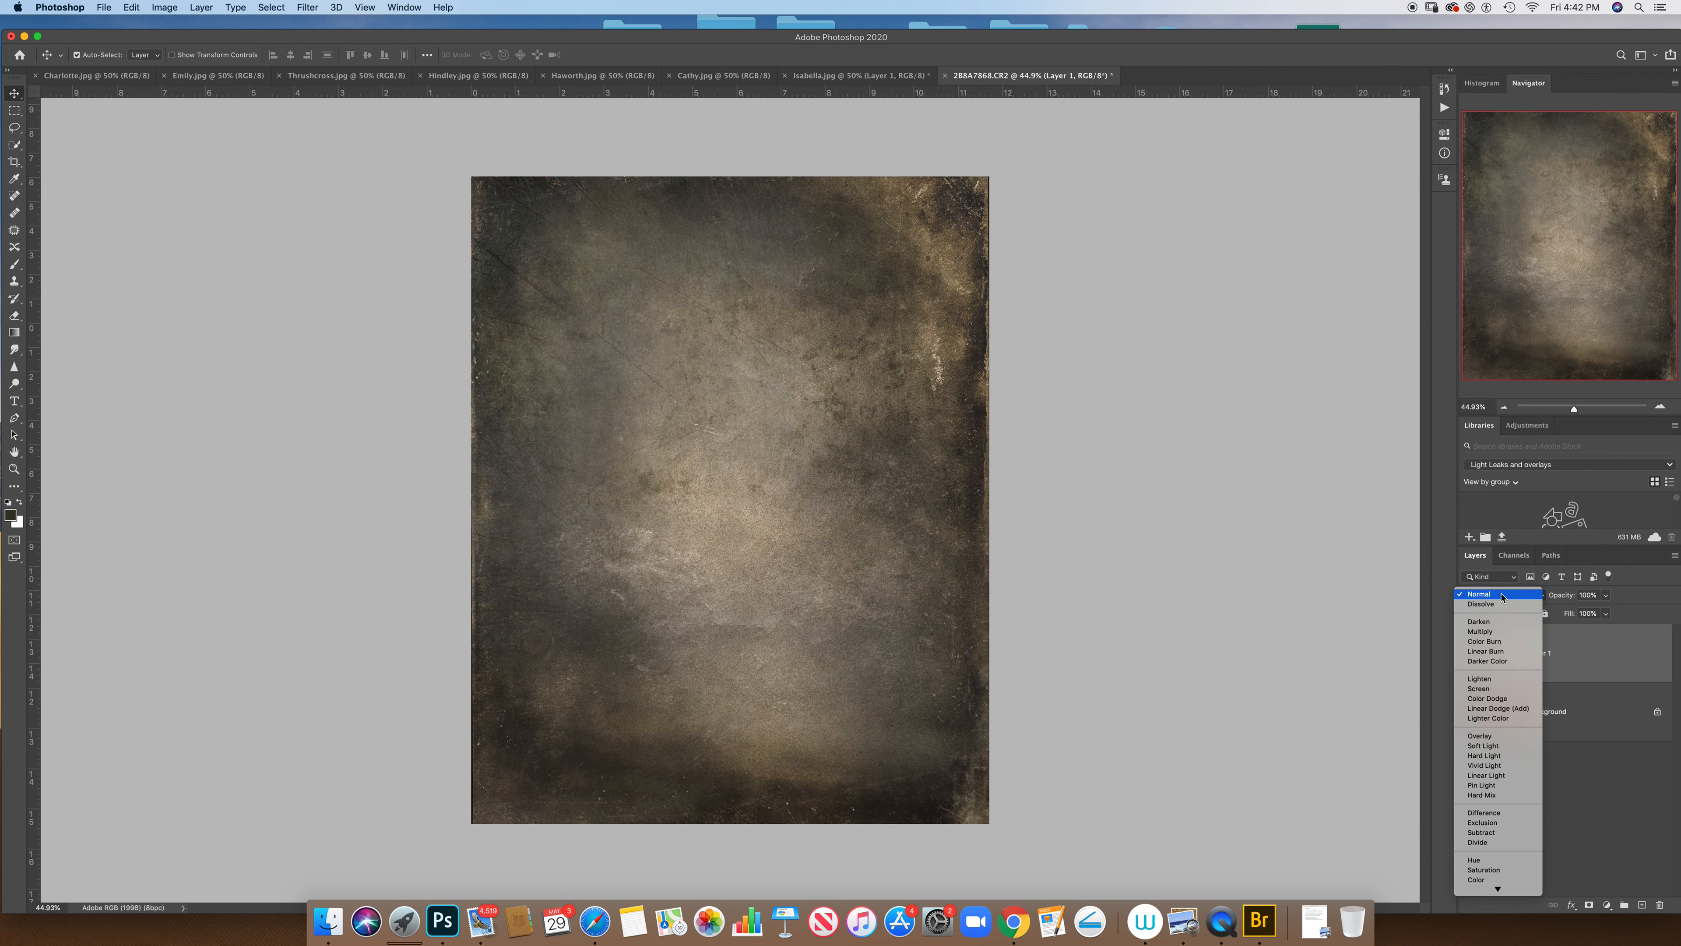
left_click(1482, 678)
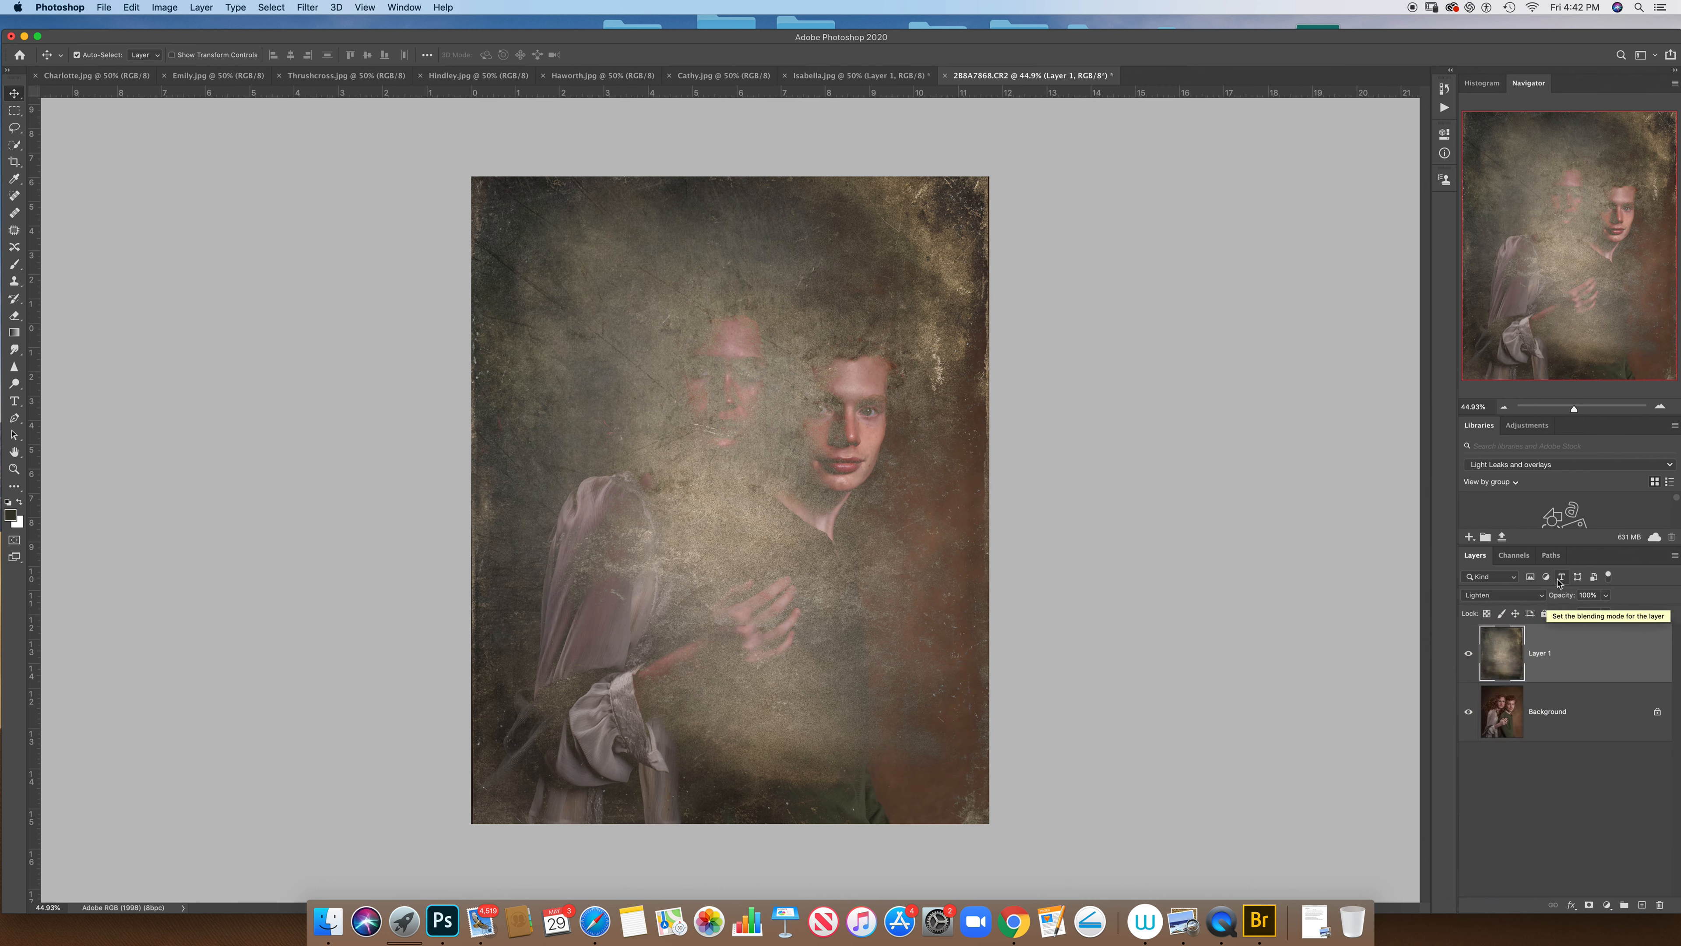
left_click(1543, 597)
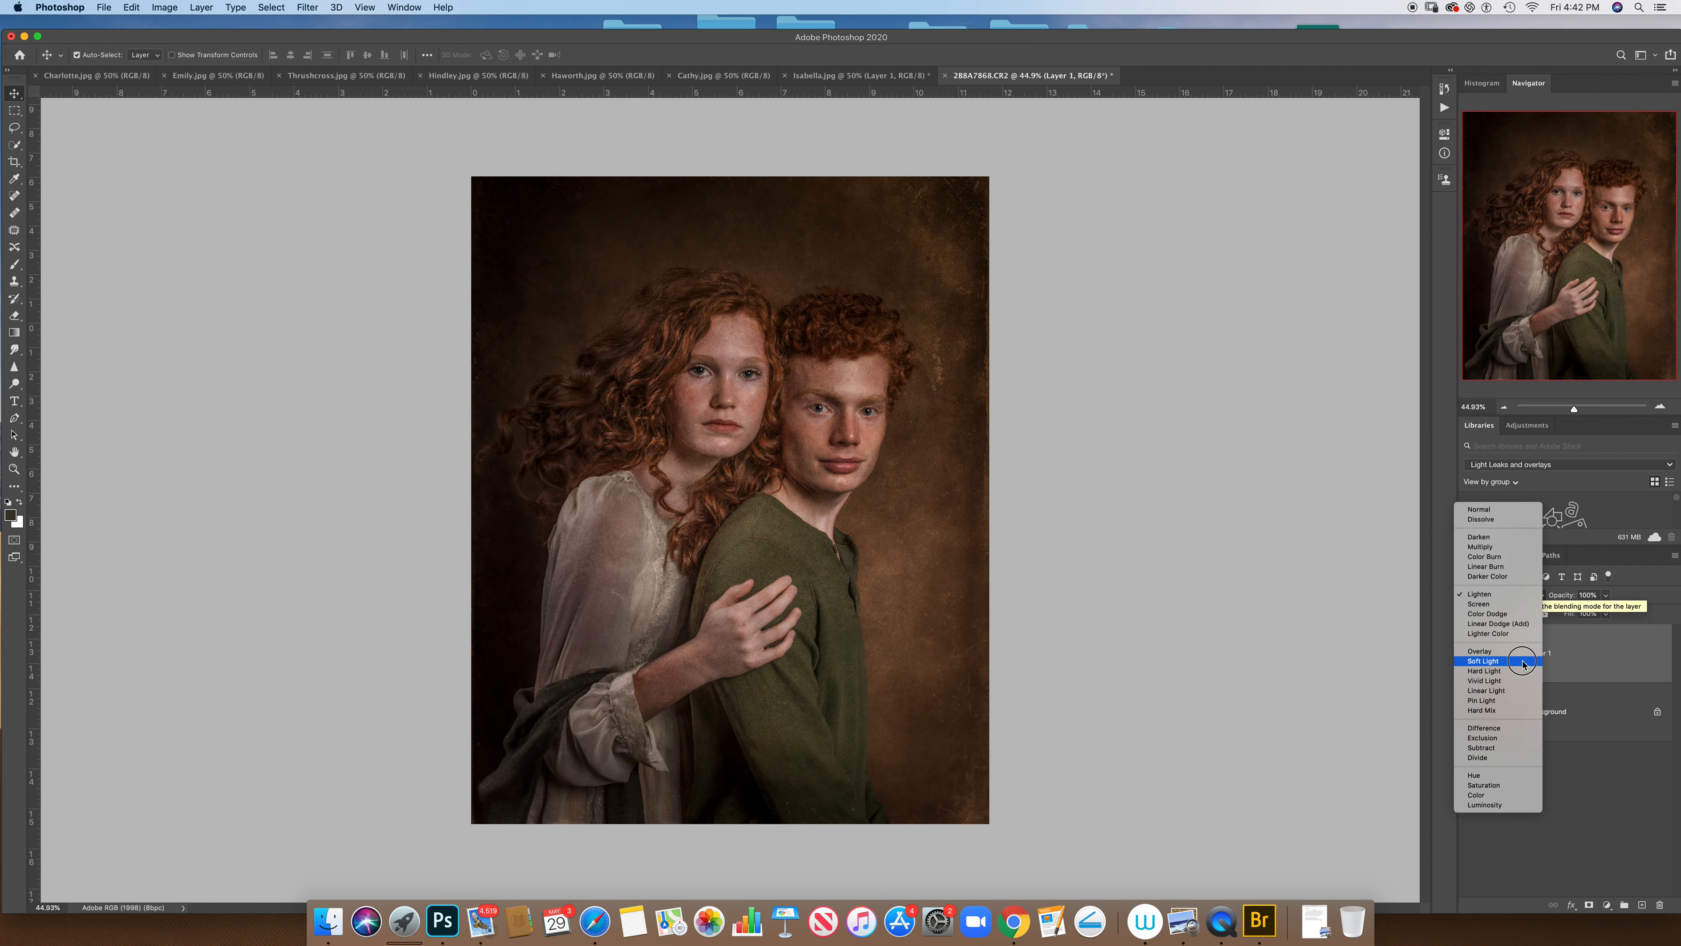
left_click(1523, 661)
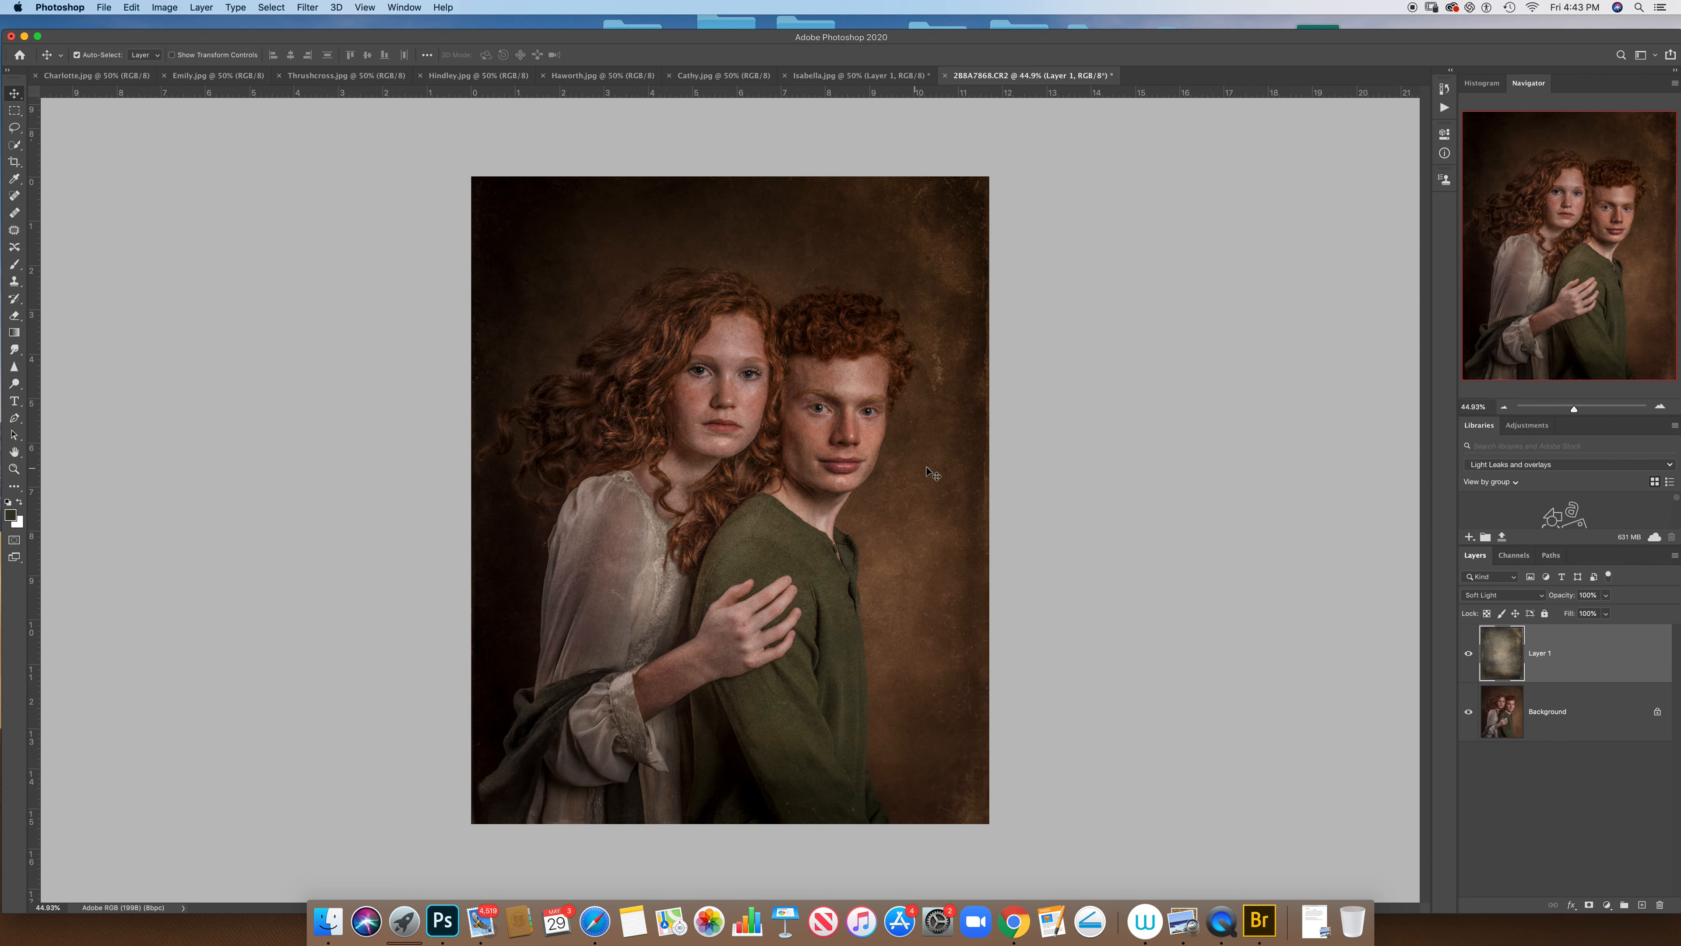
Add a layer mask to the texture layer and set up a larger Brush at 41% opacity
left_click(1592, 904)
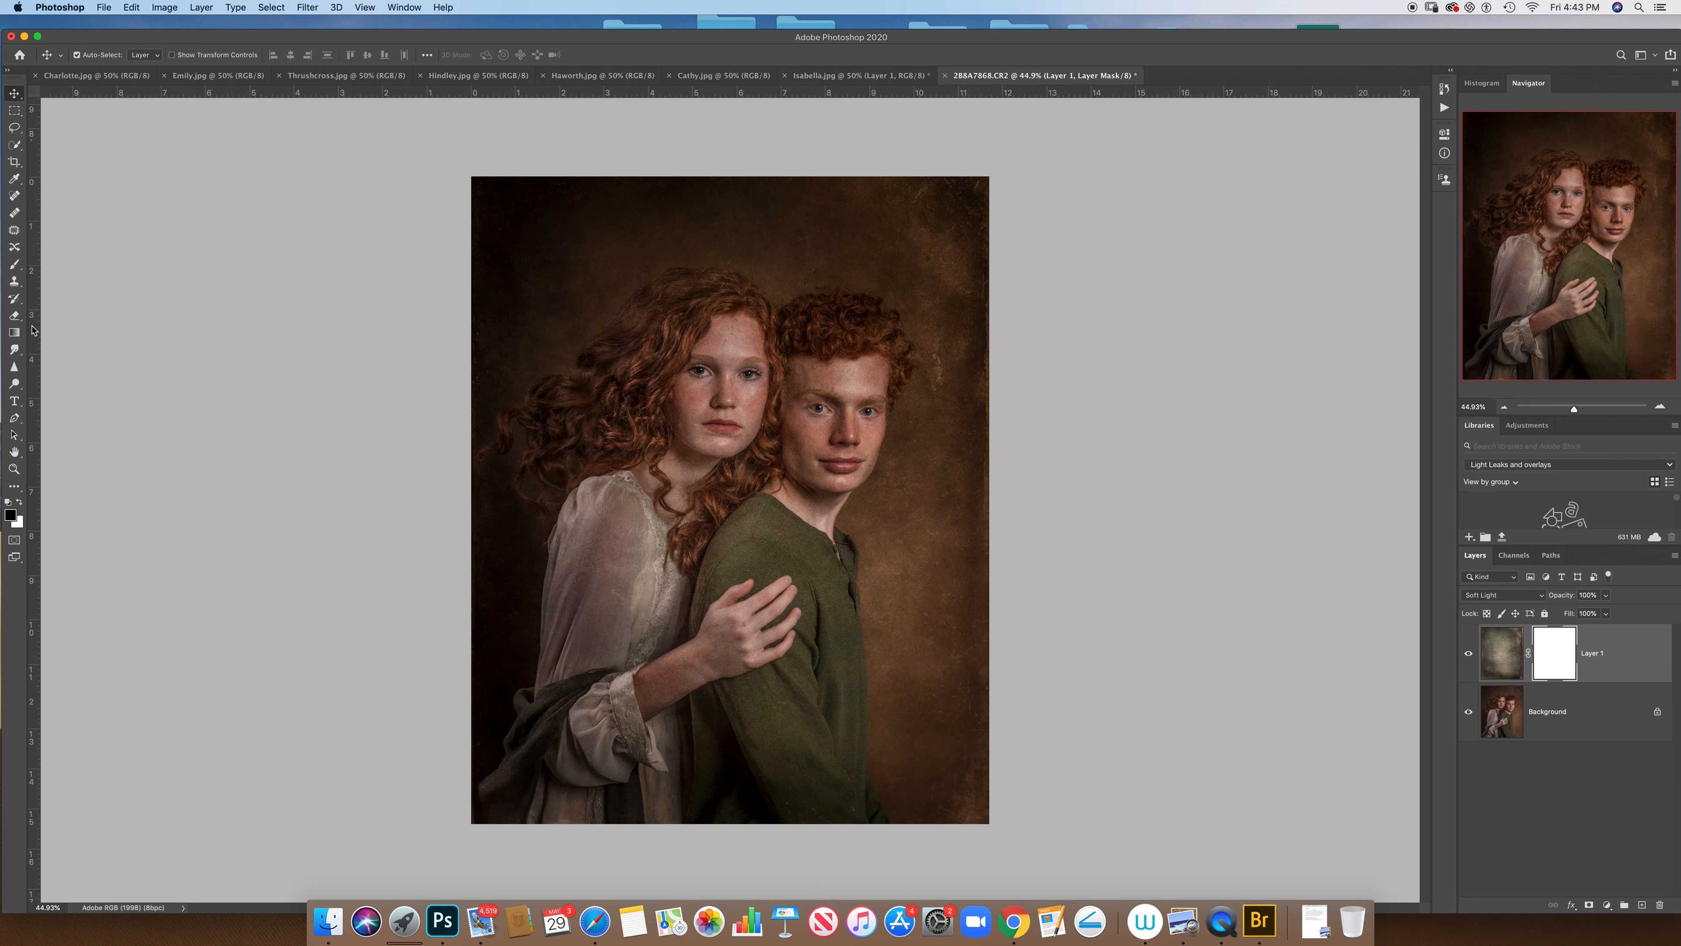
left_click(14, 264)
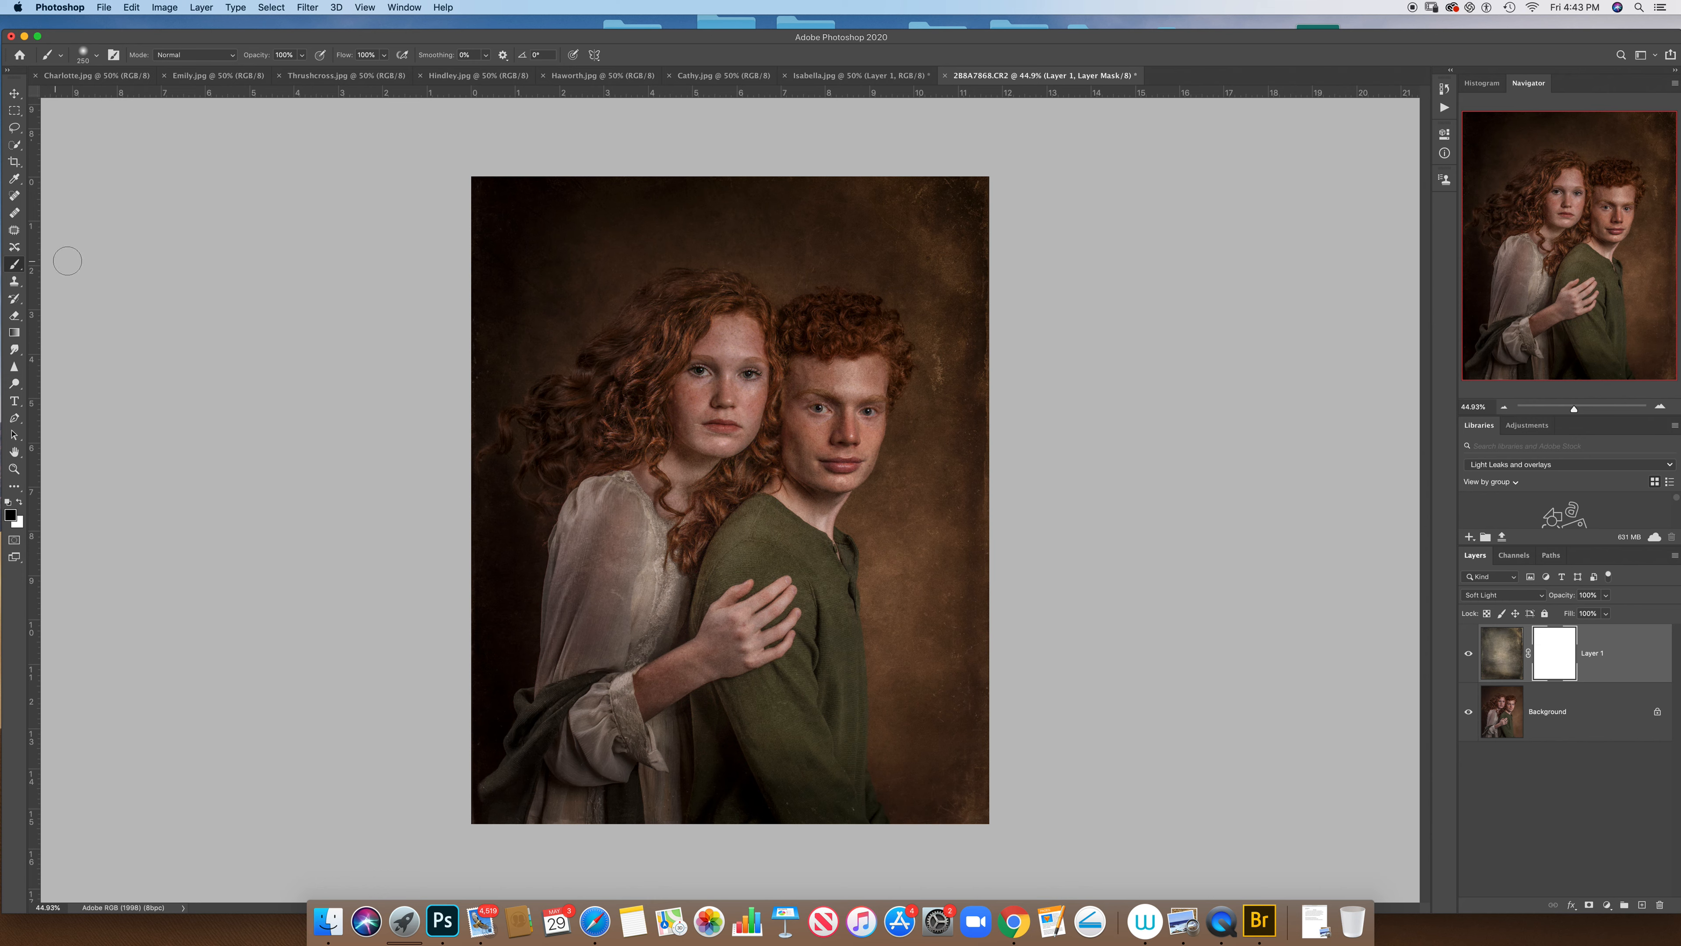
left_click(96, 55)
left_click_drag(139, 96, 156, 96)
mouse_move(301, 55)
left_mouse_down()
mouse_move(295, 74)
mouse_move(265, 72)
left_mouse_up()
Paint black on the mask over both faces, the hair, clothing and hands to remove the texture from the couple
left_click_drag(831, 475, 834, 450)
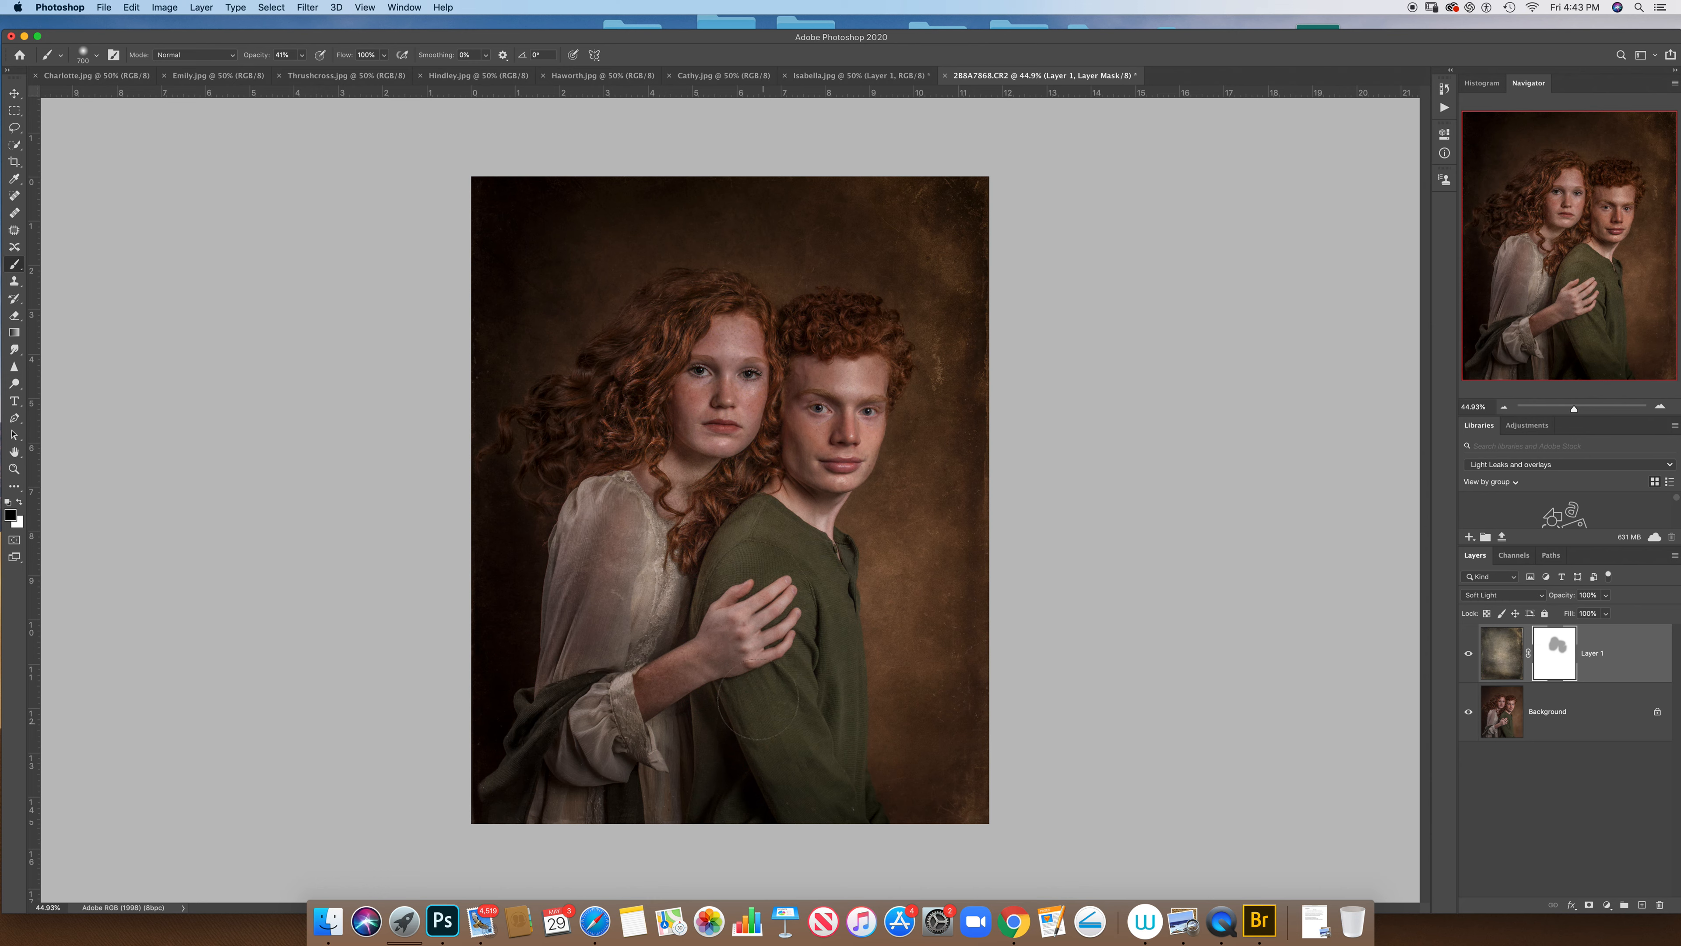
left_click_drag(846, 347, 837, 345)
key("bracketright")
key("bracketright")
left_click_drag(615, 524, 593, 769)
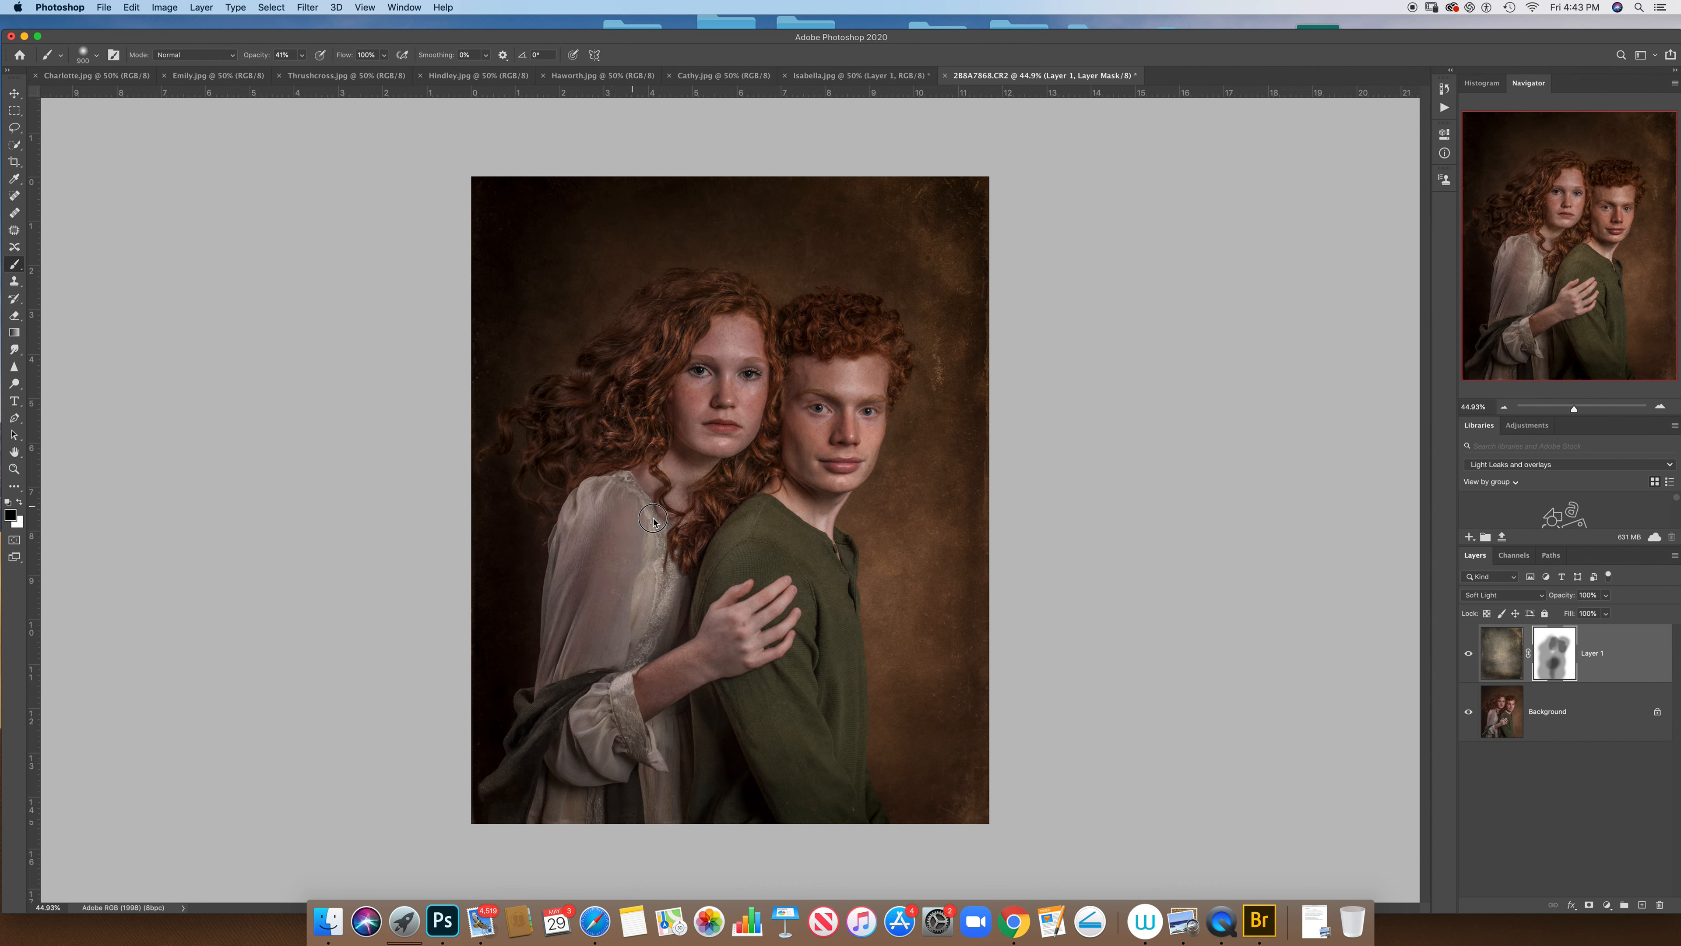
left_click_drag(709, 543, 713, 535)
left_click_drag(706, 367, 841, 389)
left_click(747, 620)
left_click(717, 733)
Display the mask overlay, paint over the missed area of the green shirt, and hide the overlay again
key("backslash")
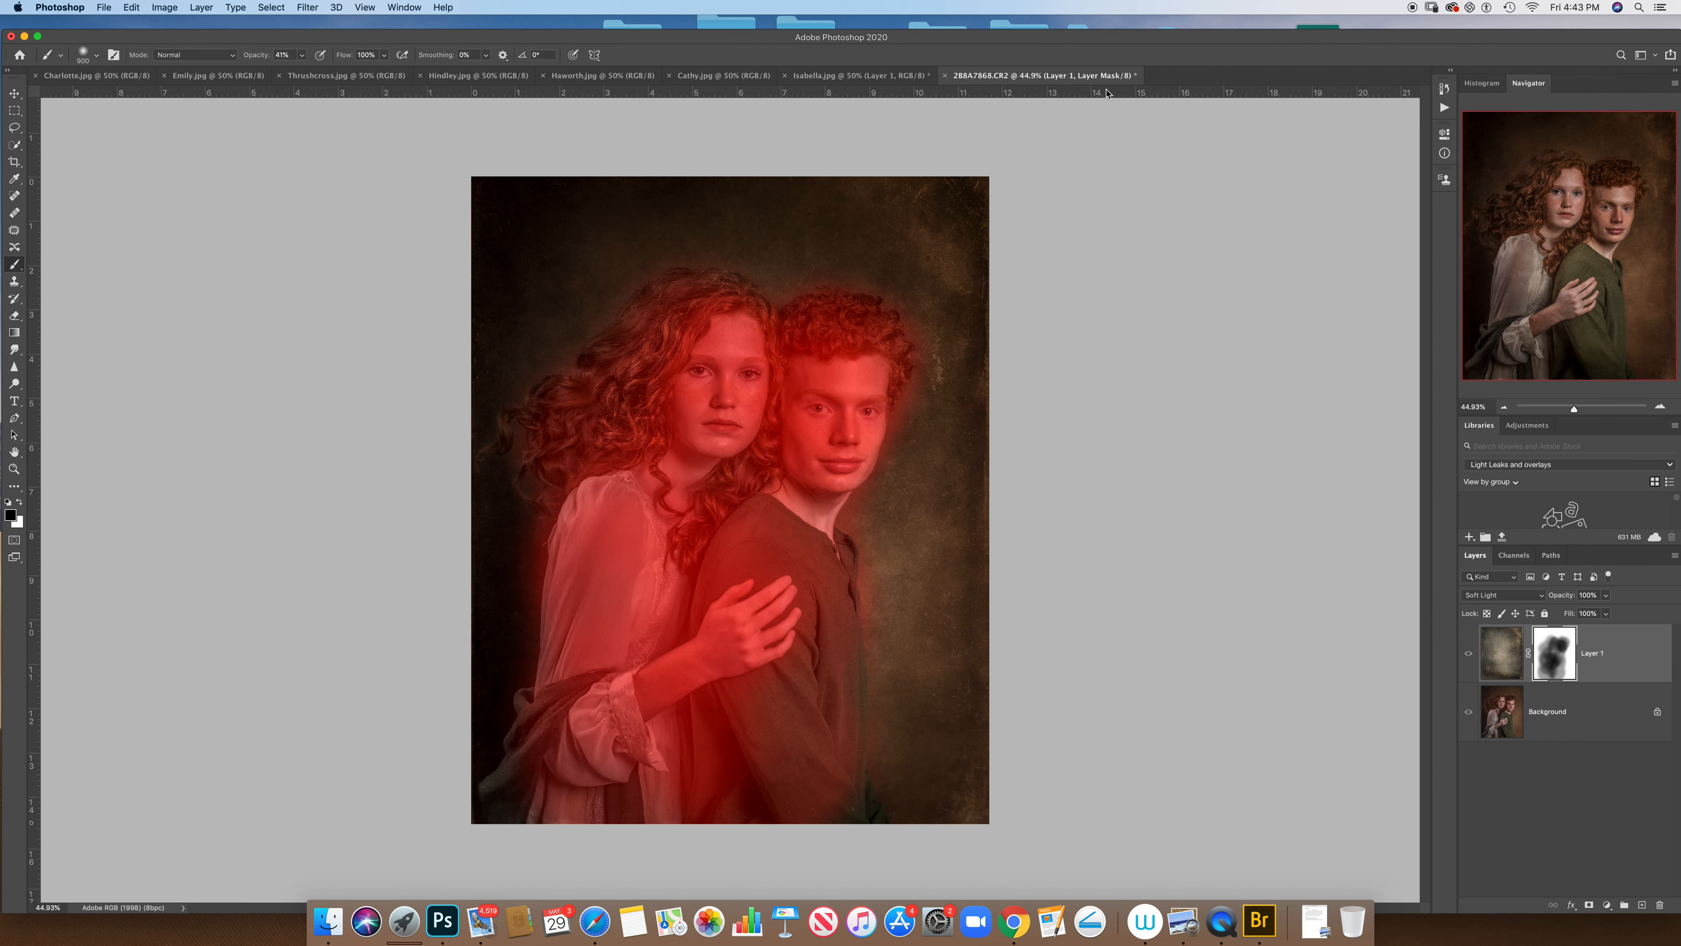
mouse_move(801, 755)
left_mouse_down()
mouse_move(789, 740)
mouse_move(817, 808)
mouse_move(804, 657)
left_mouse_up()
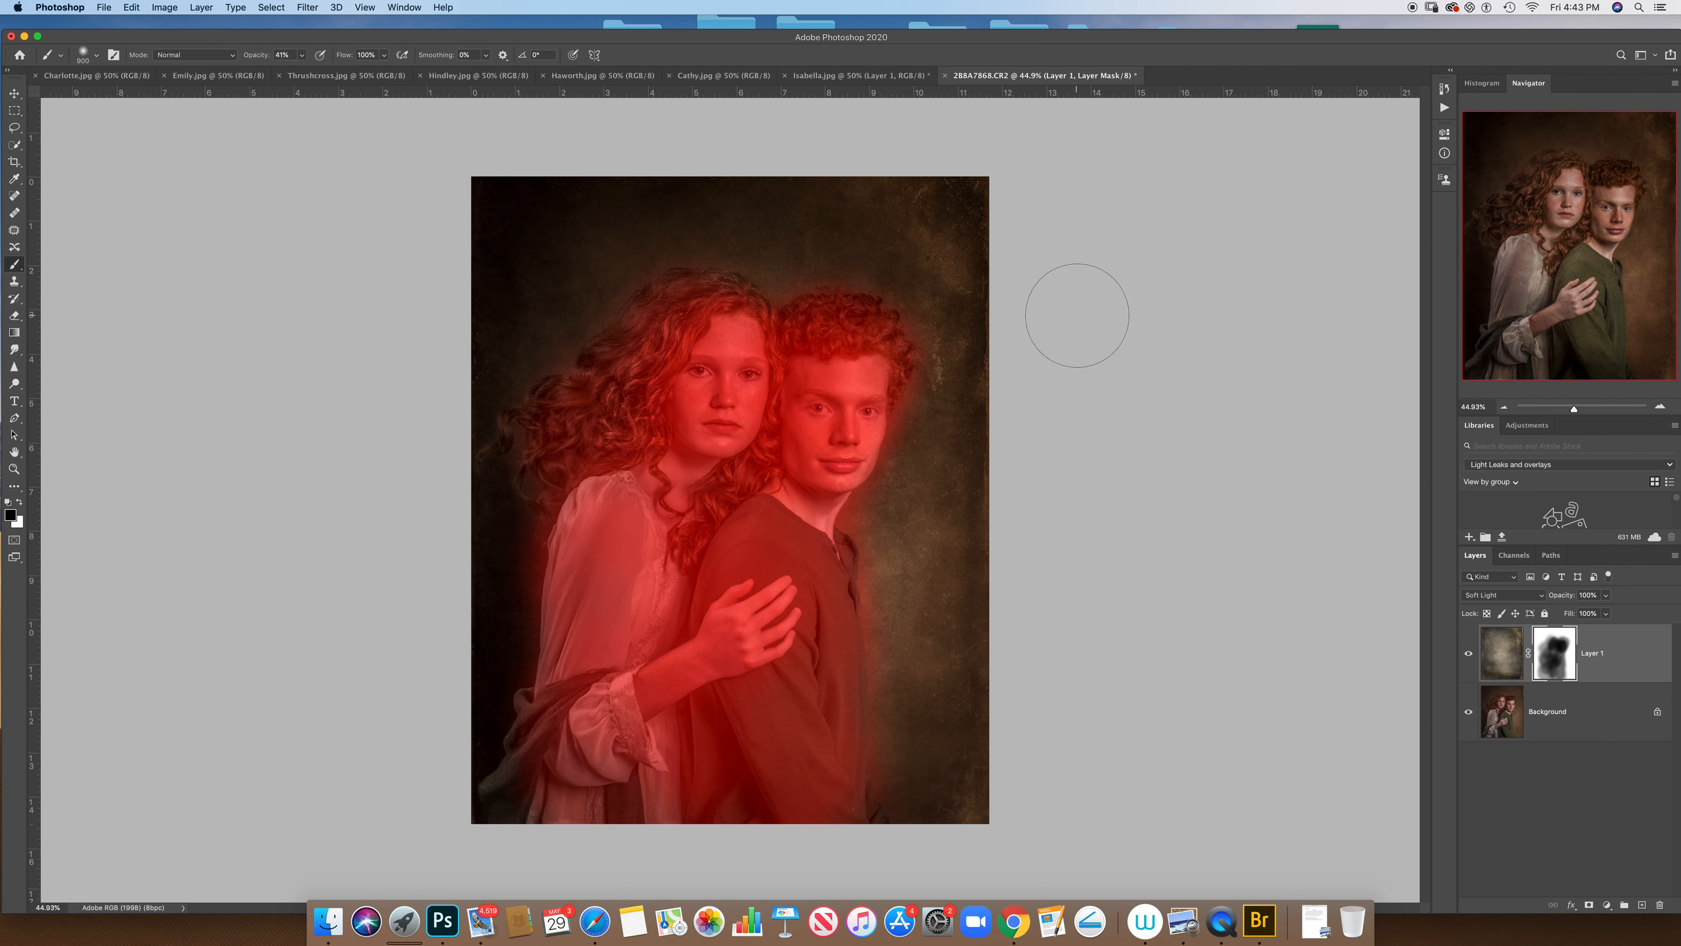
key("backslash")
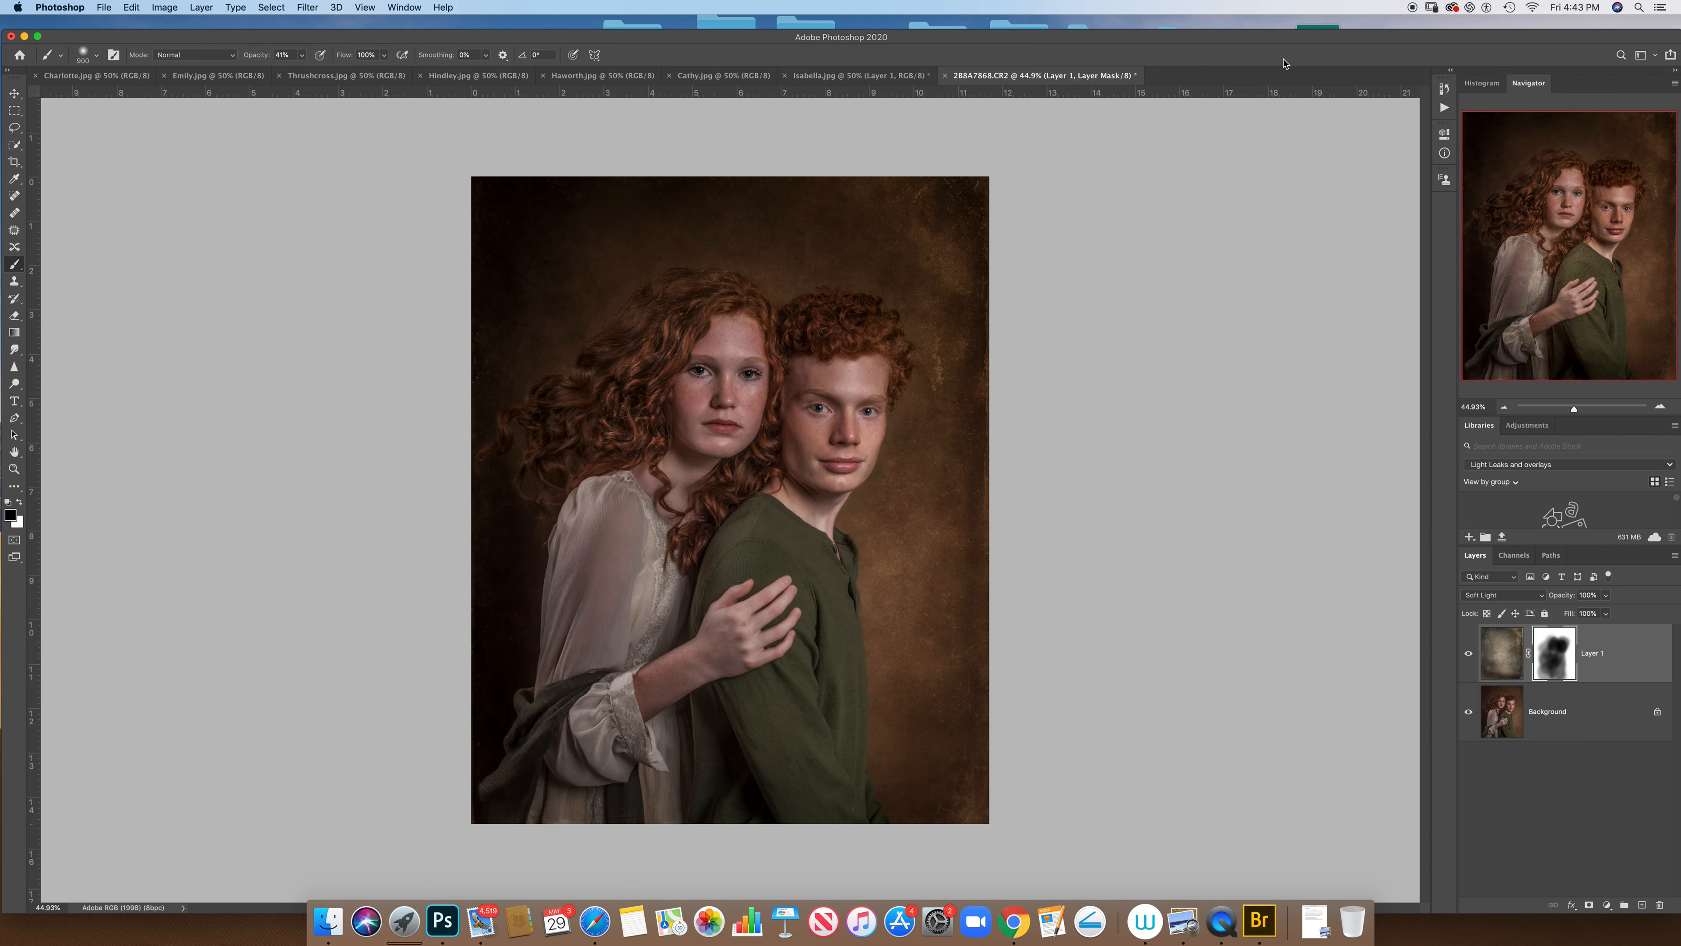
Toggle the texture layer's visibility to compare the portrait with and without the texture
left_click(1470, 654)
left_click(1469, 653)
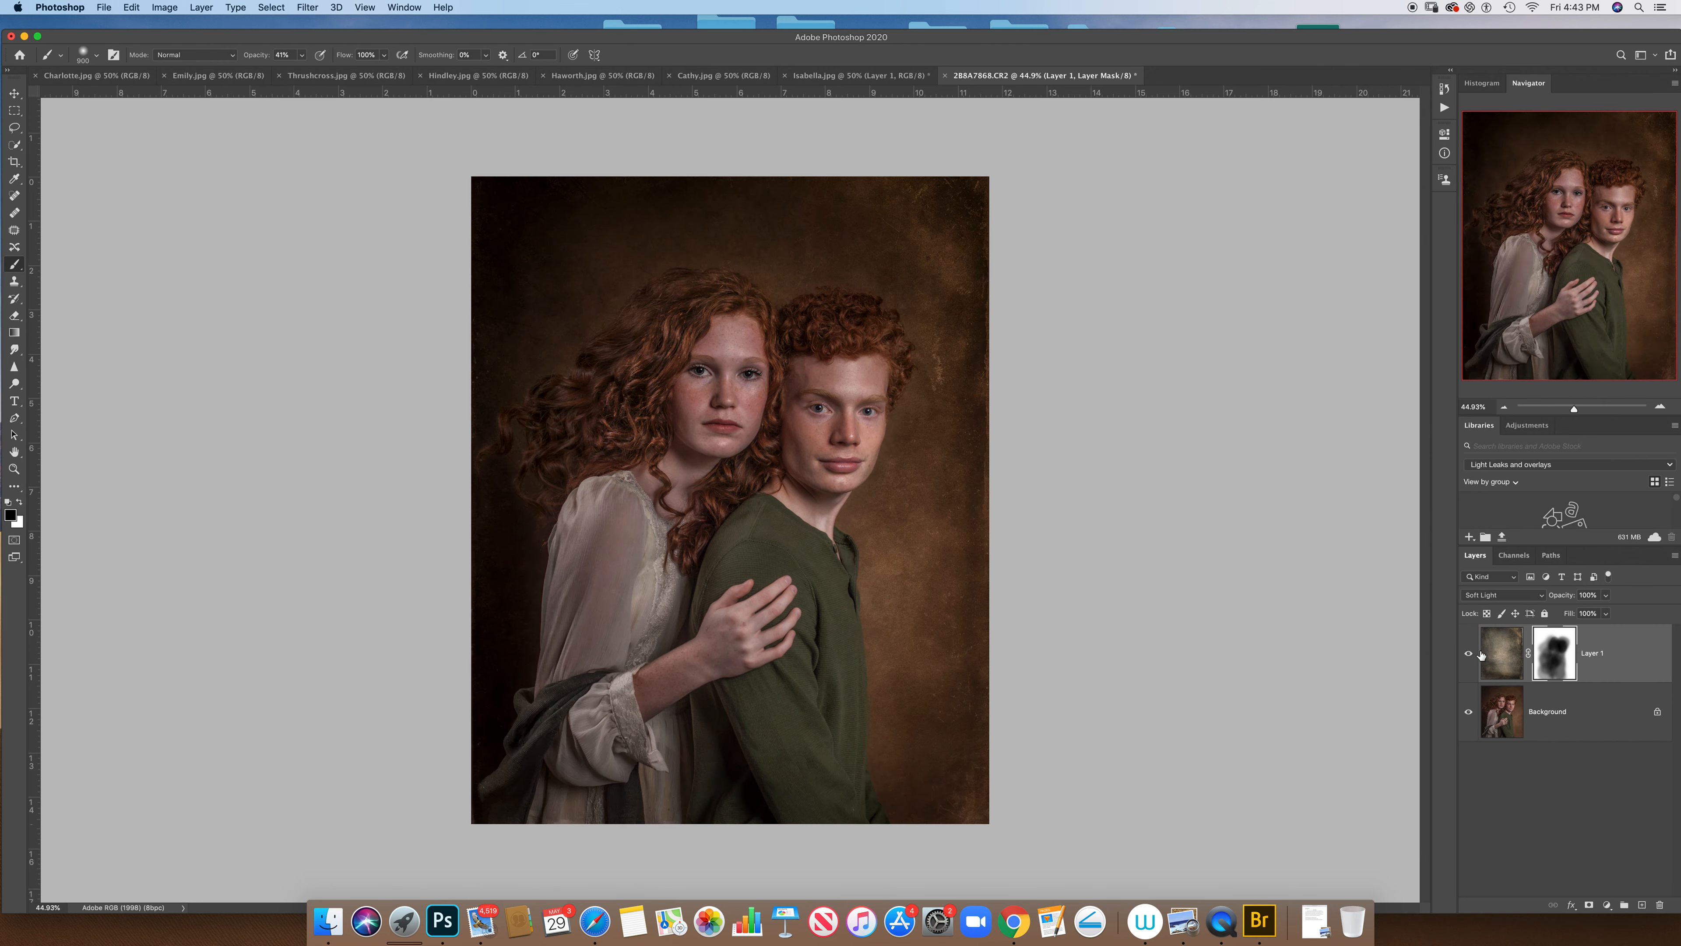
left_click(1469, 654)
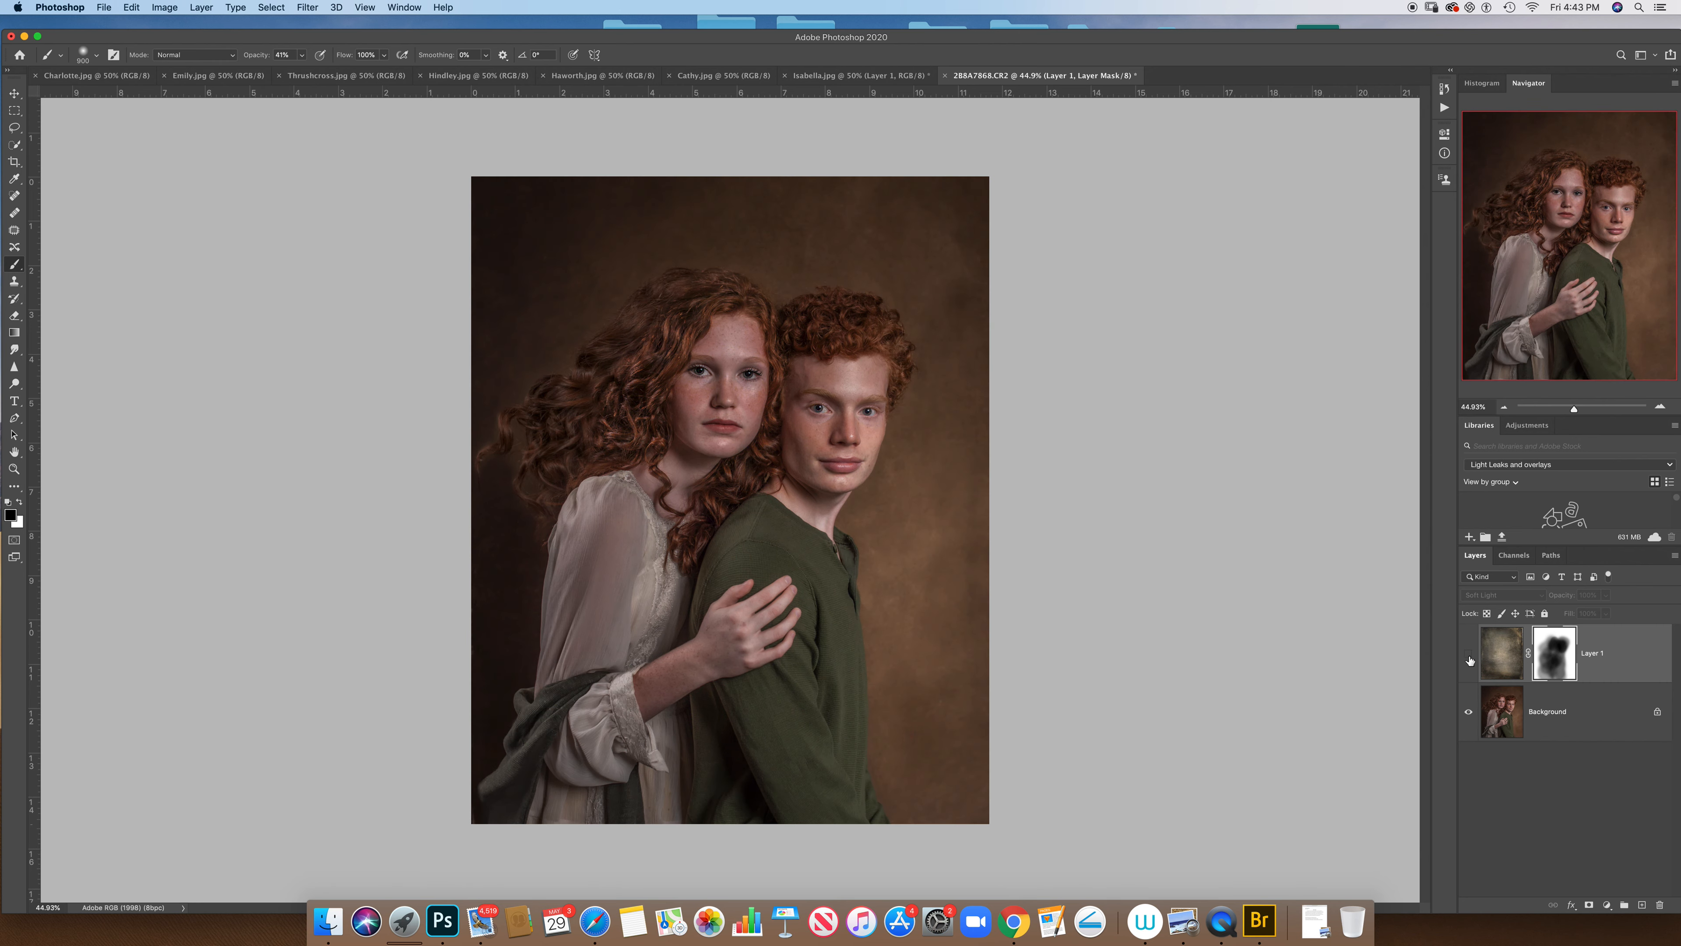
left_click(1469, 654)
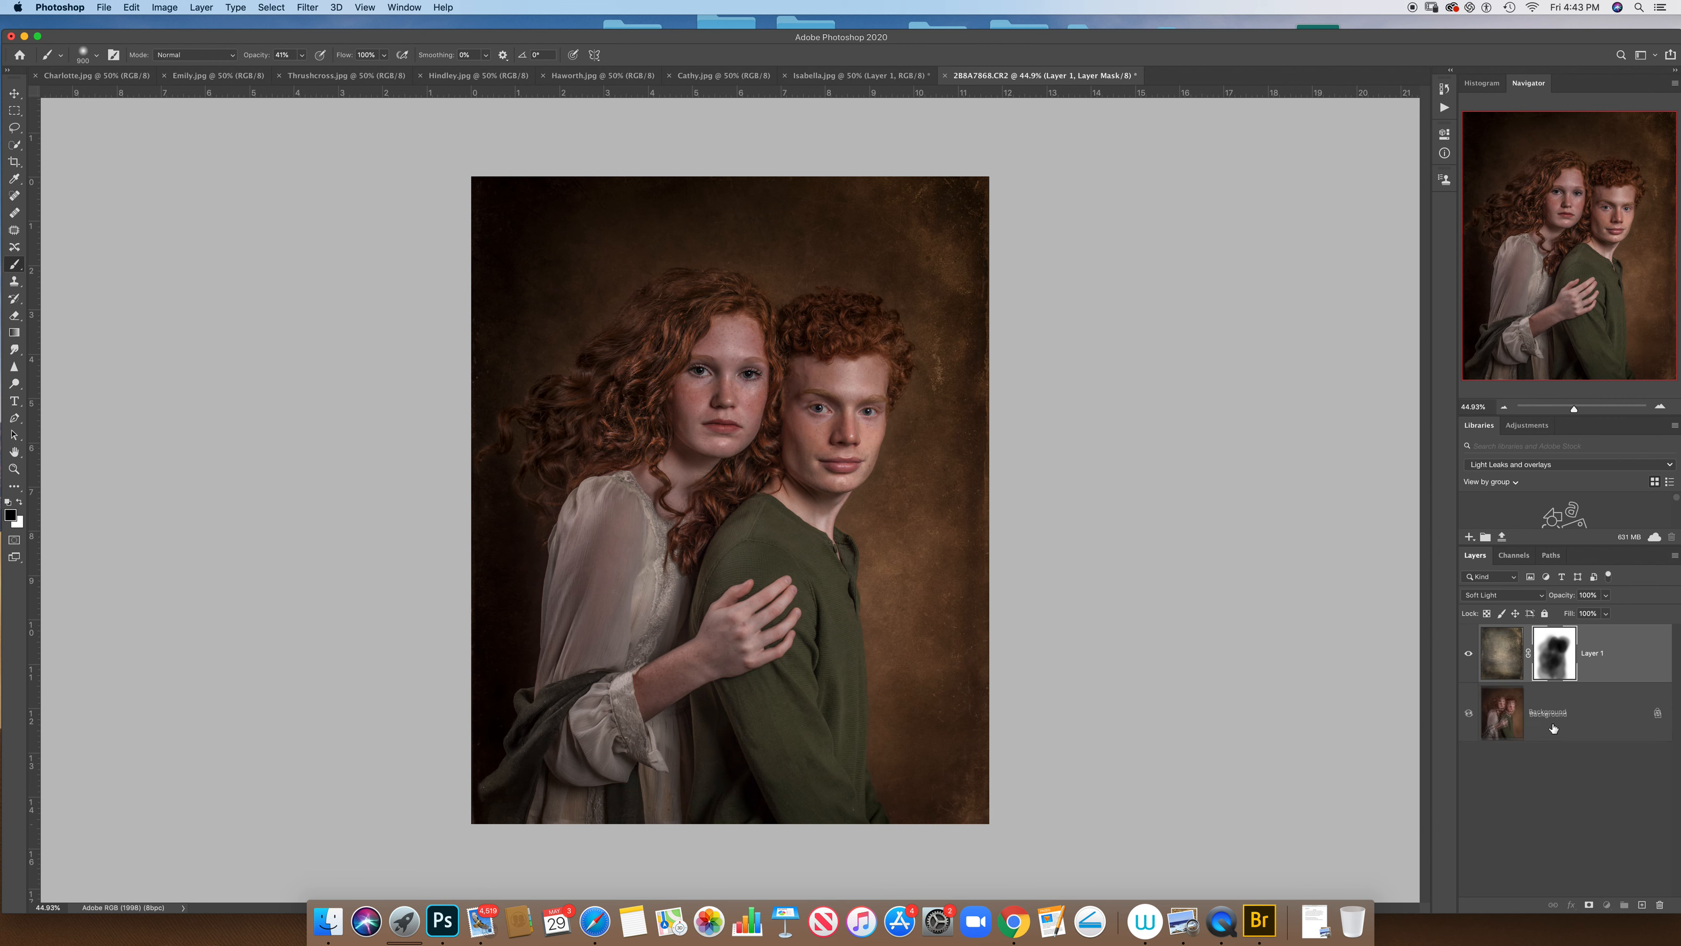
Select the portrait's Background layer and look through the open texture images for a second overlay
left_click(1502, 729)
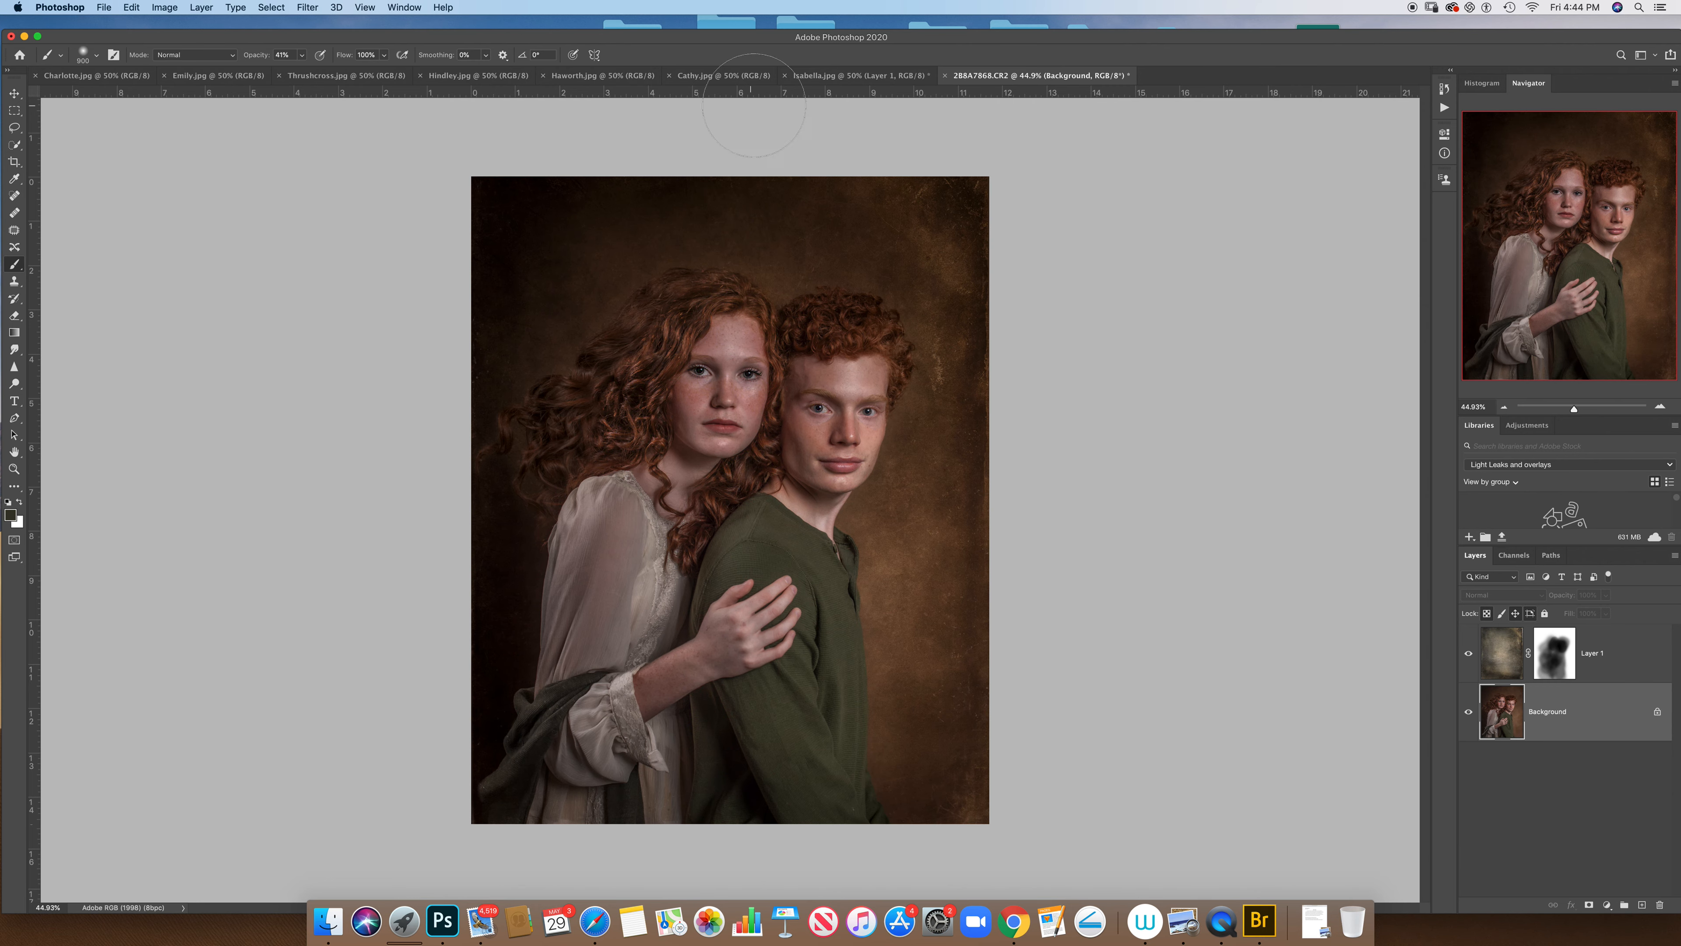
left_click(728, 77)
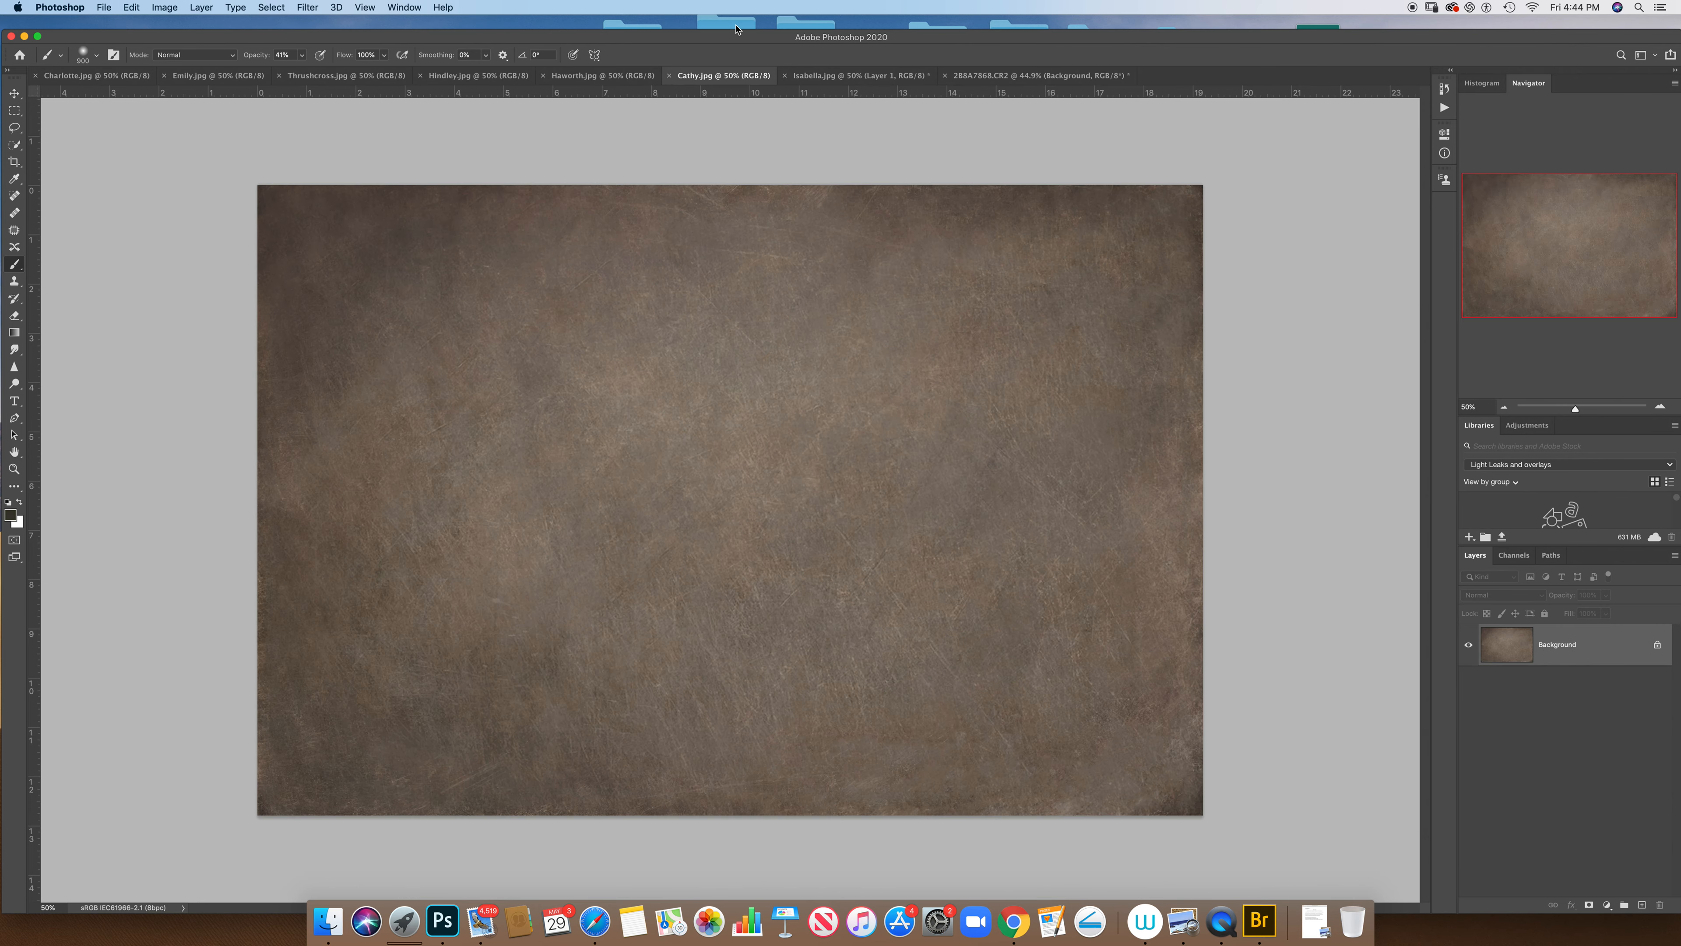
left_click(599, 76)
left_click(477, 76)
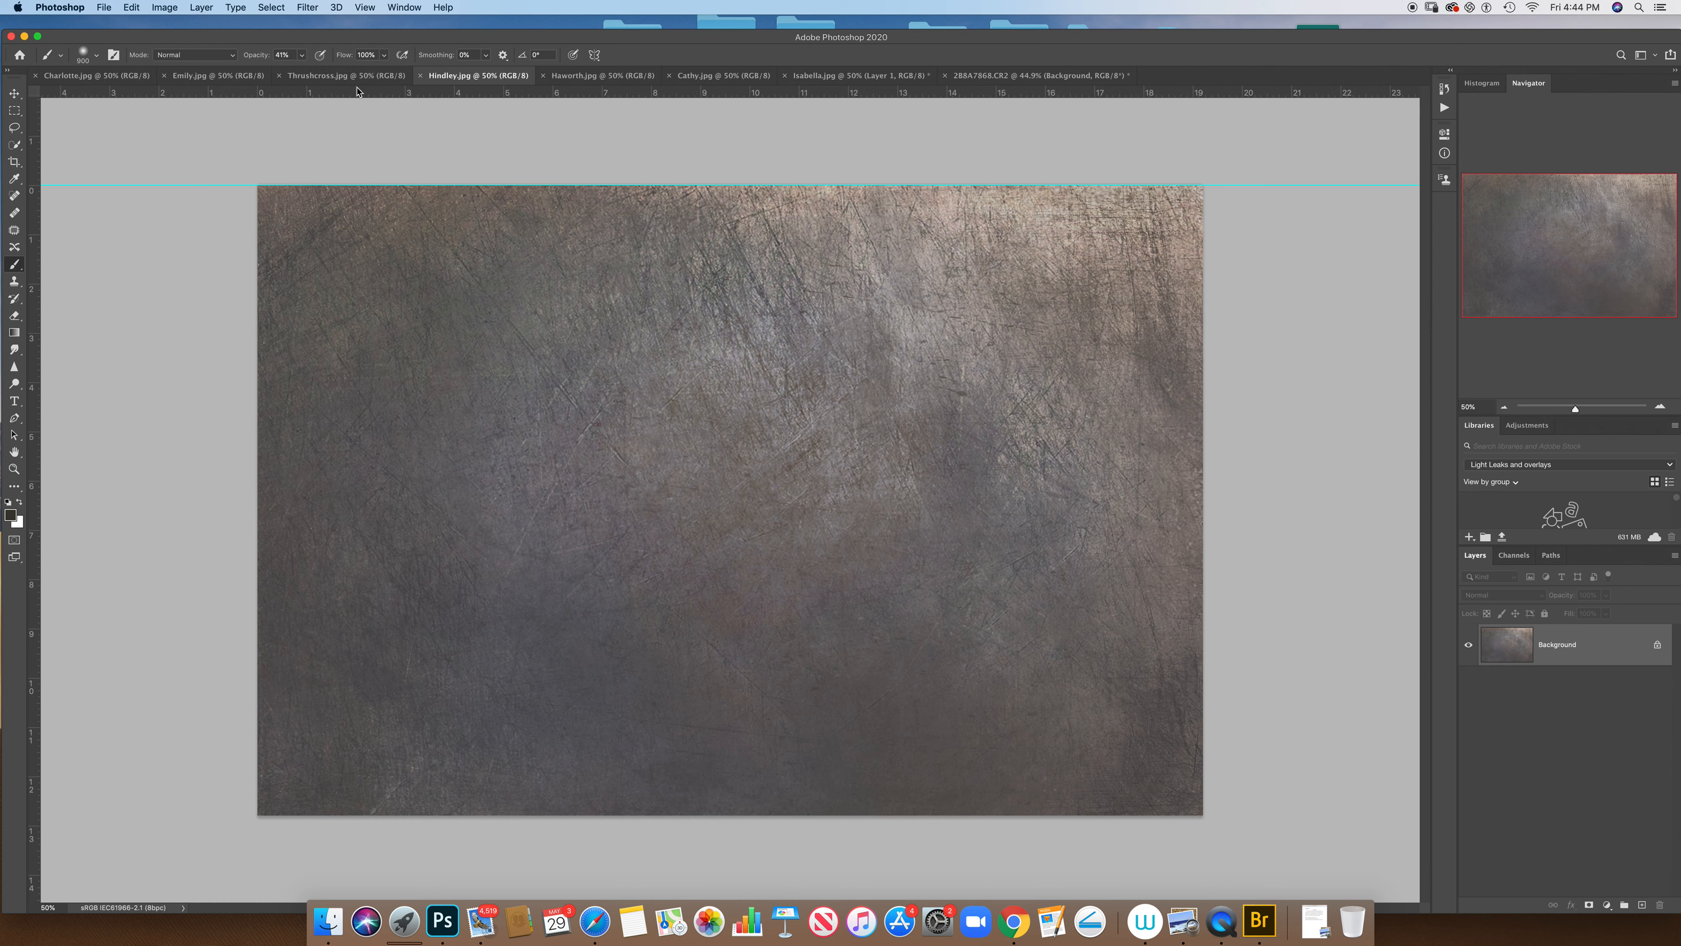
left_click(336, 78)
left_click(218, 78)
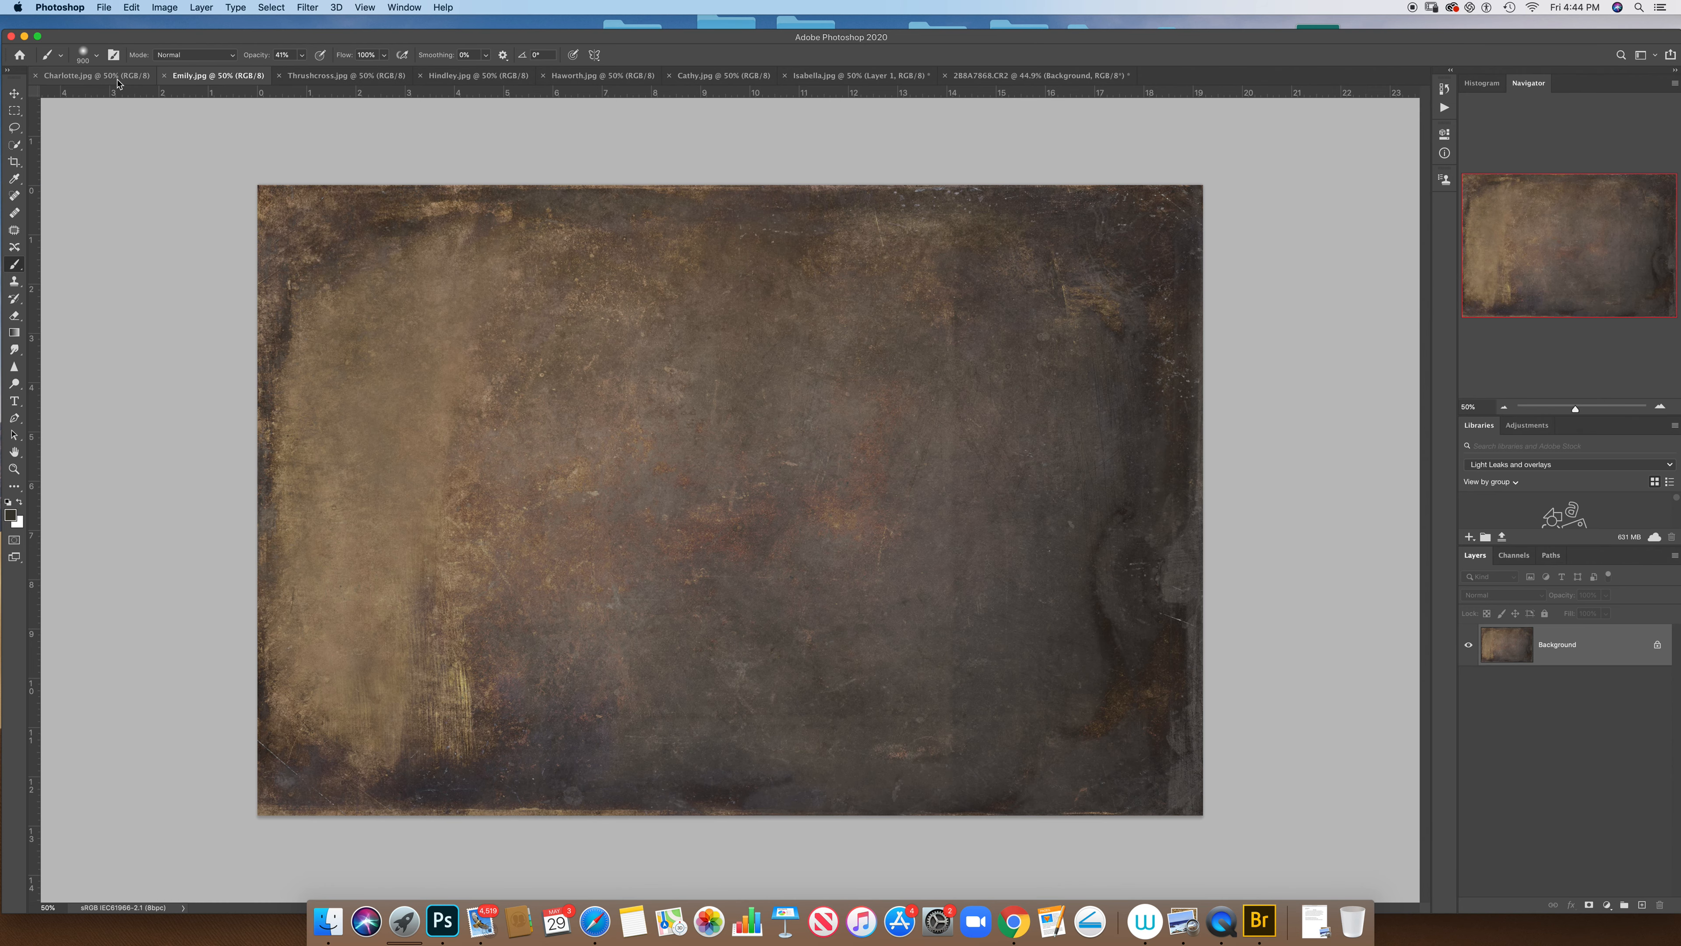
left_click(120, 74)
left_click(218, 76)
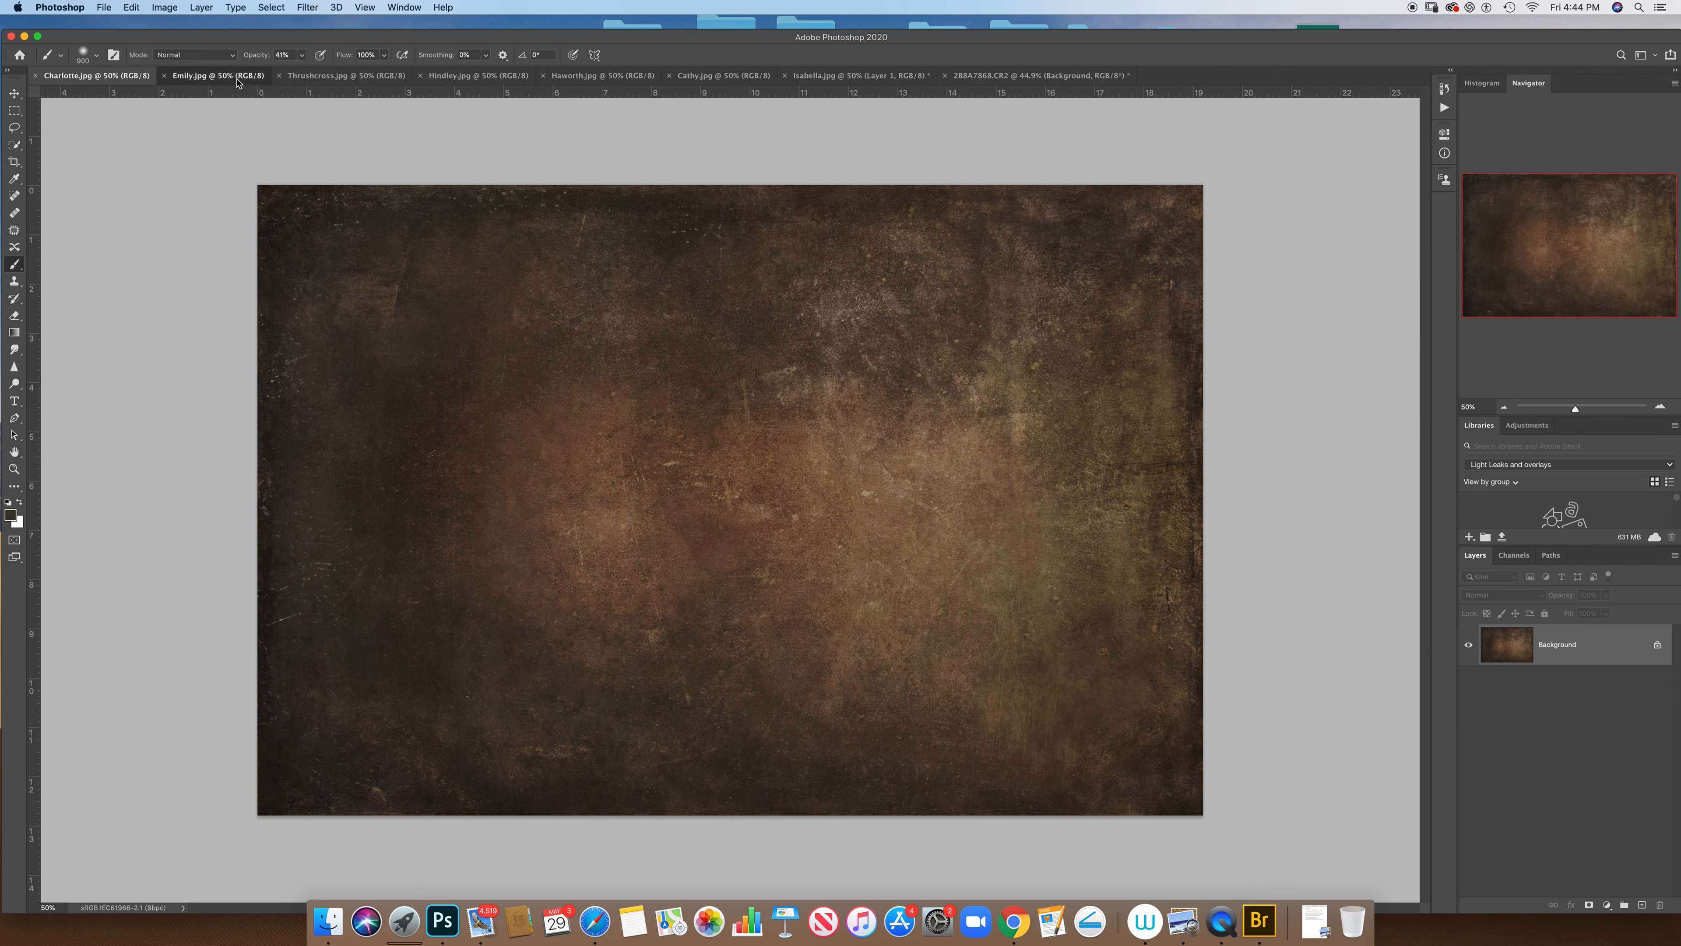
left_click(324, 78)
left_click(218, 76)
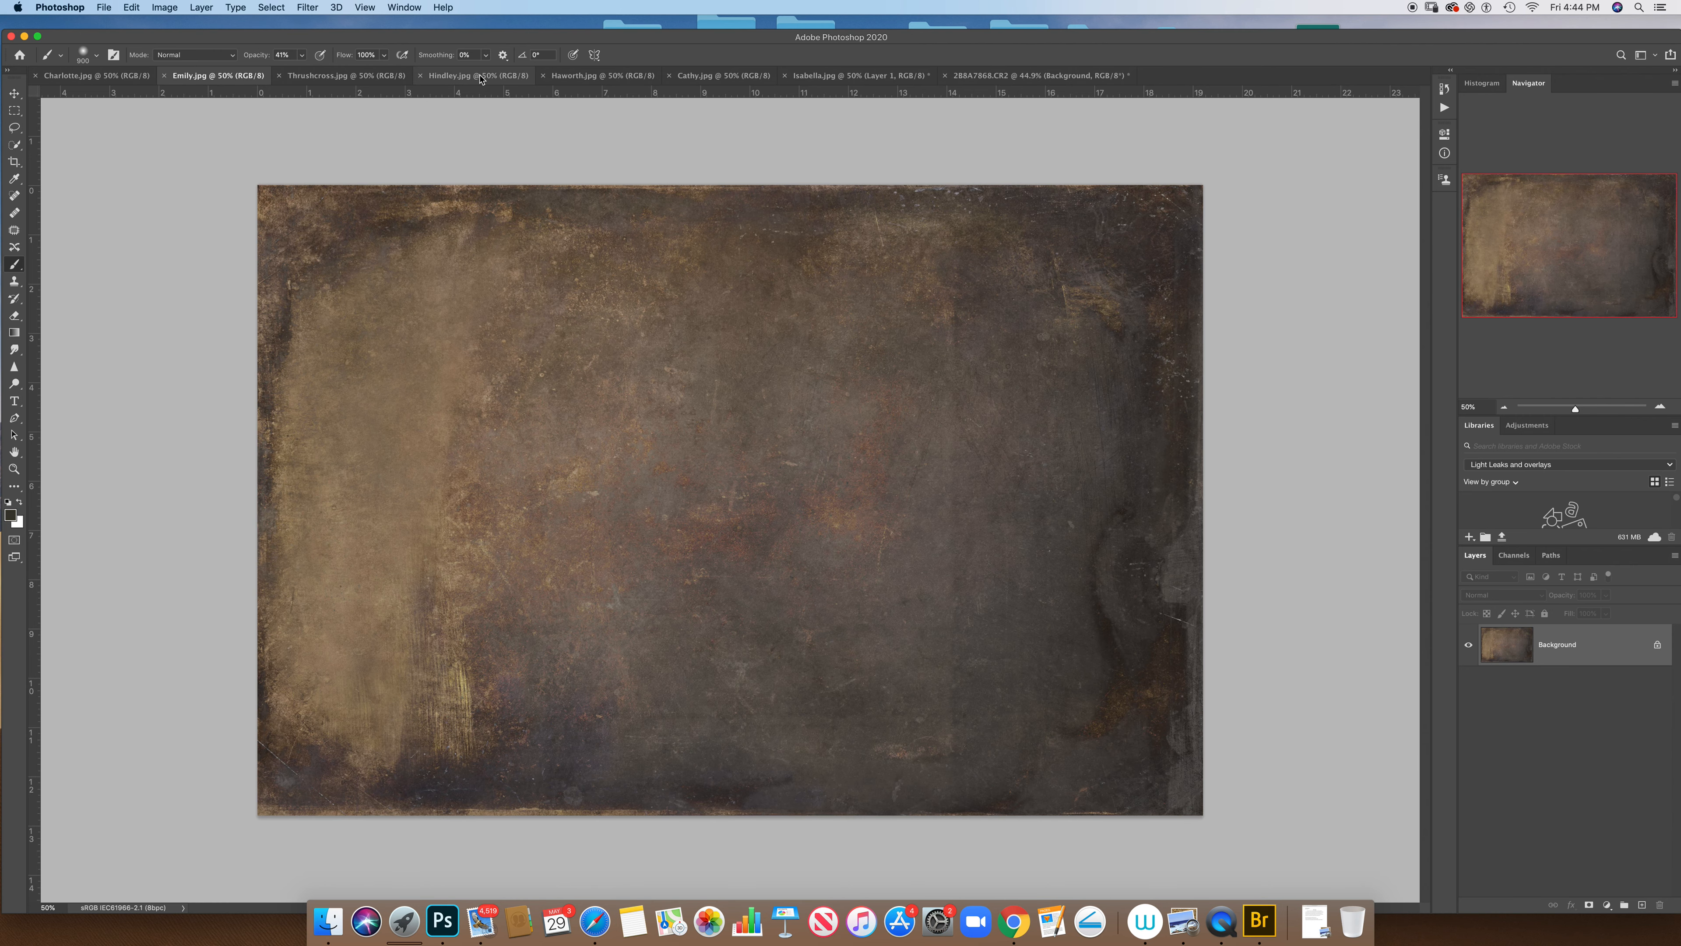
left_click(481, 77)
left_click(584, 77)
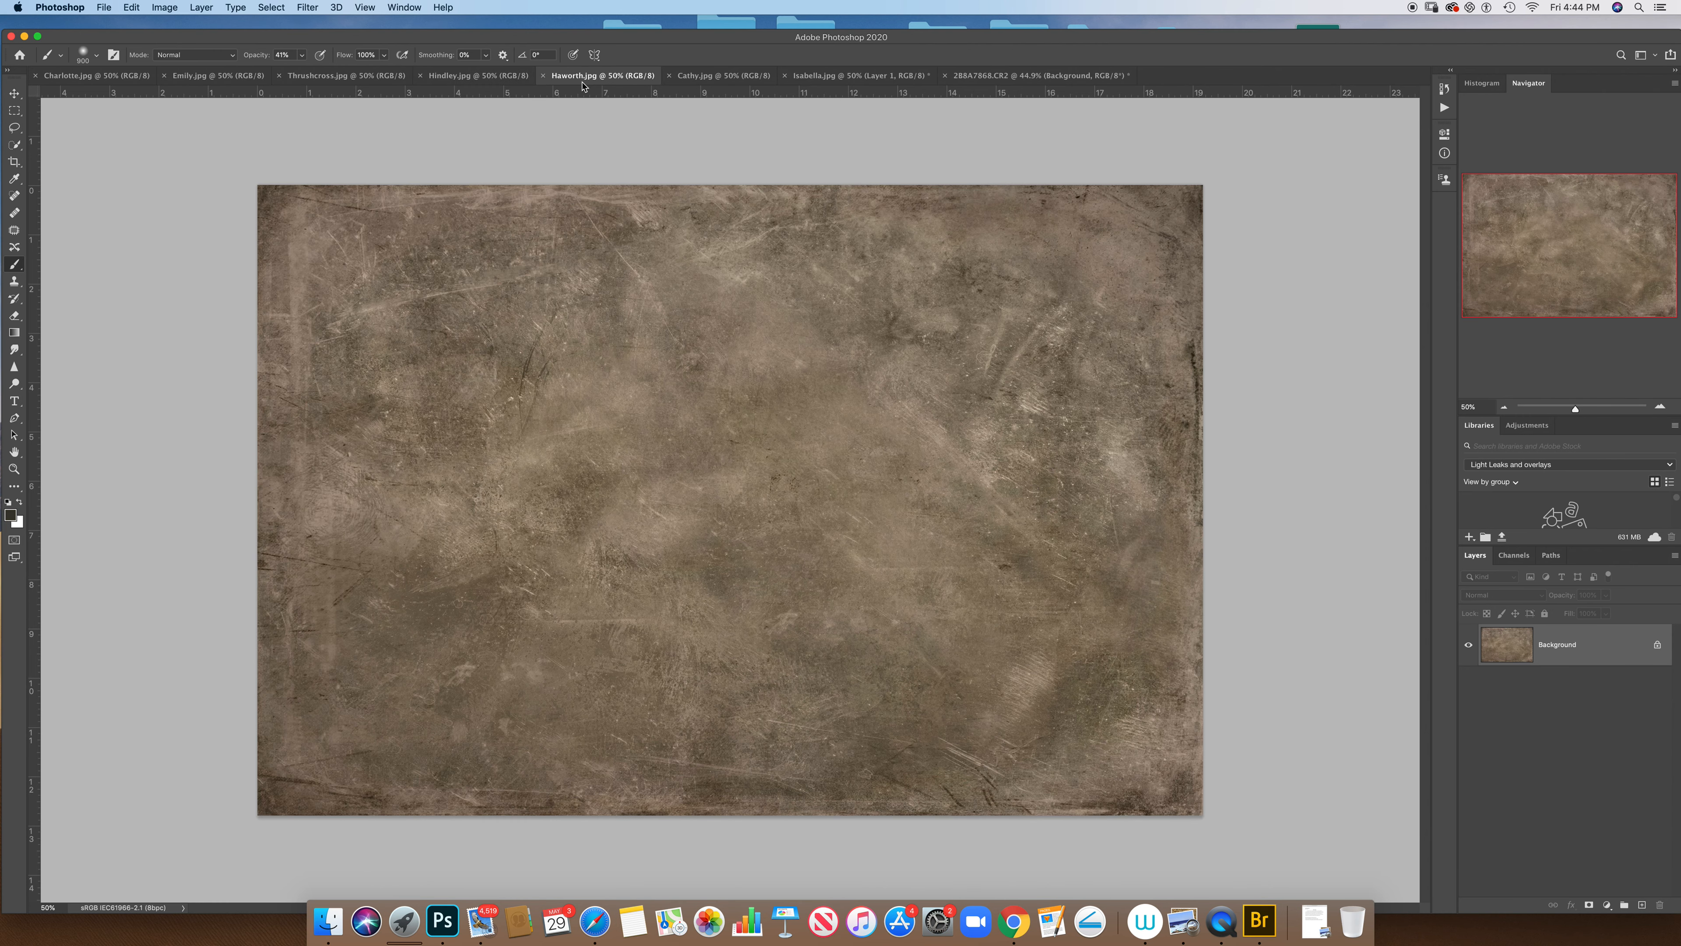
left_click(721, 80)
left_click(616, 77)
left_click(706, 78)
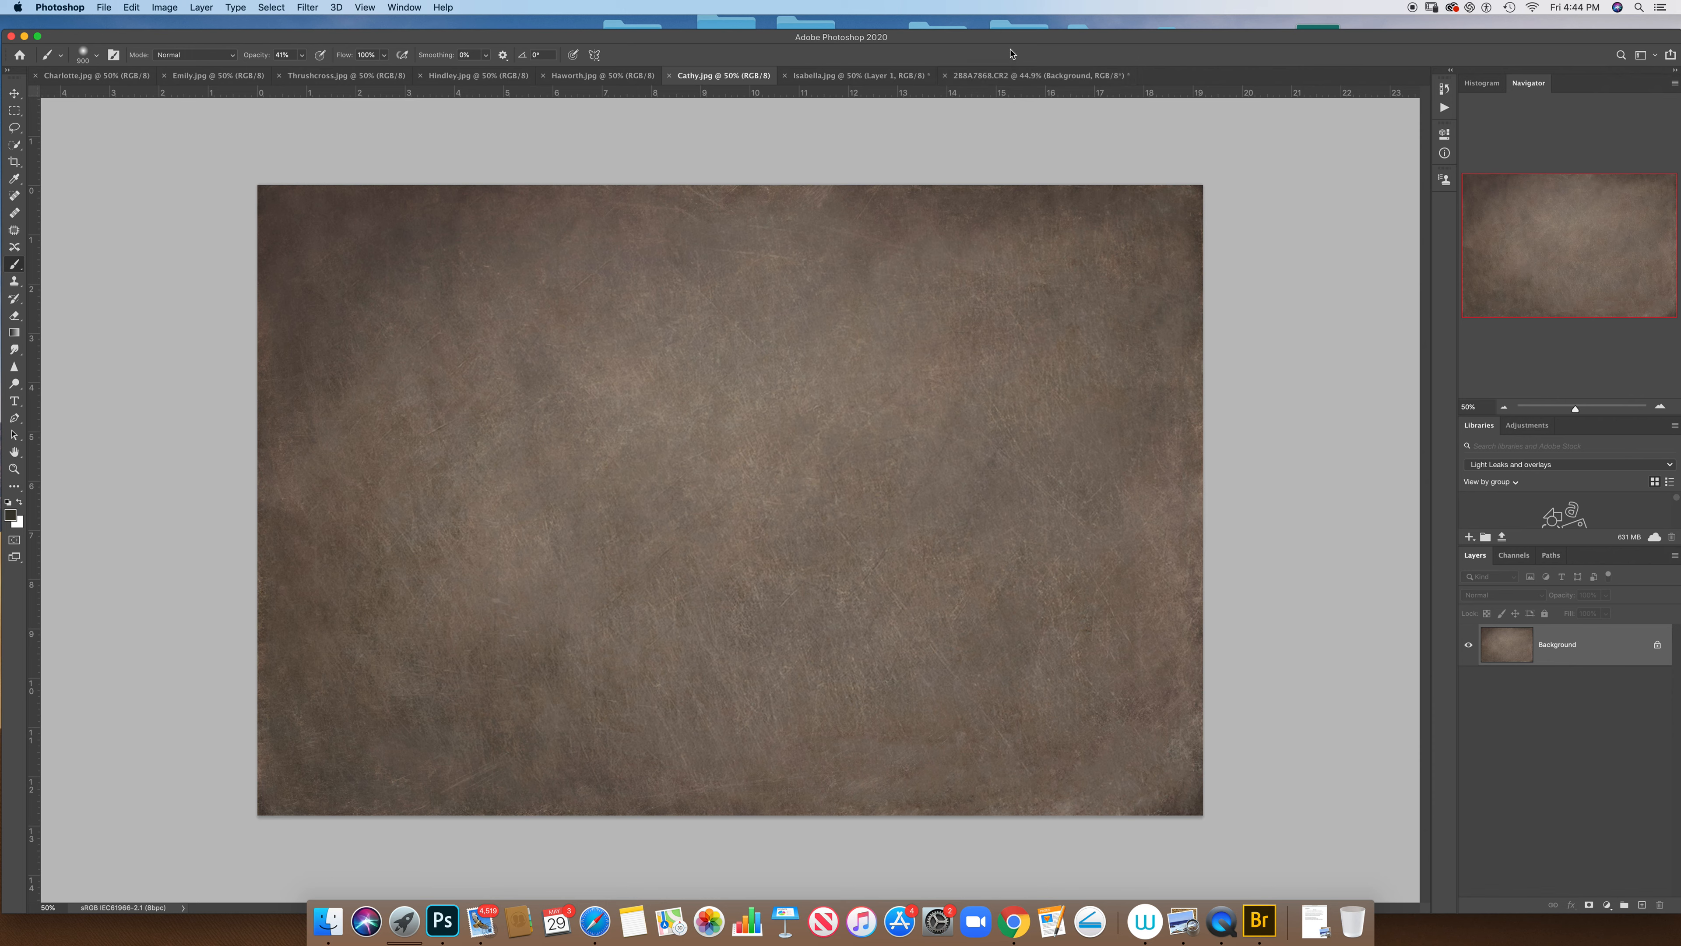
Duplicate the Cathy.jpg texture layer and move the copy into the portrait above the Background layer, accepting the colour profile conversion
key("super+j")
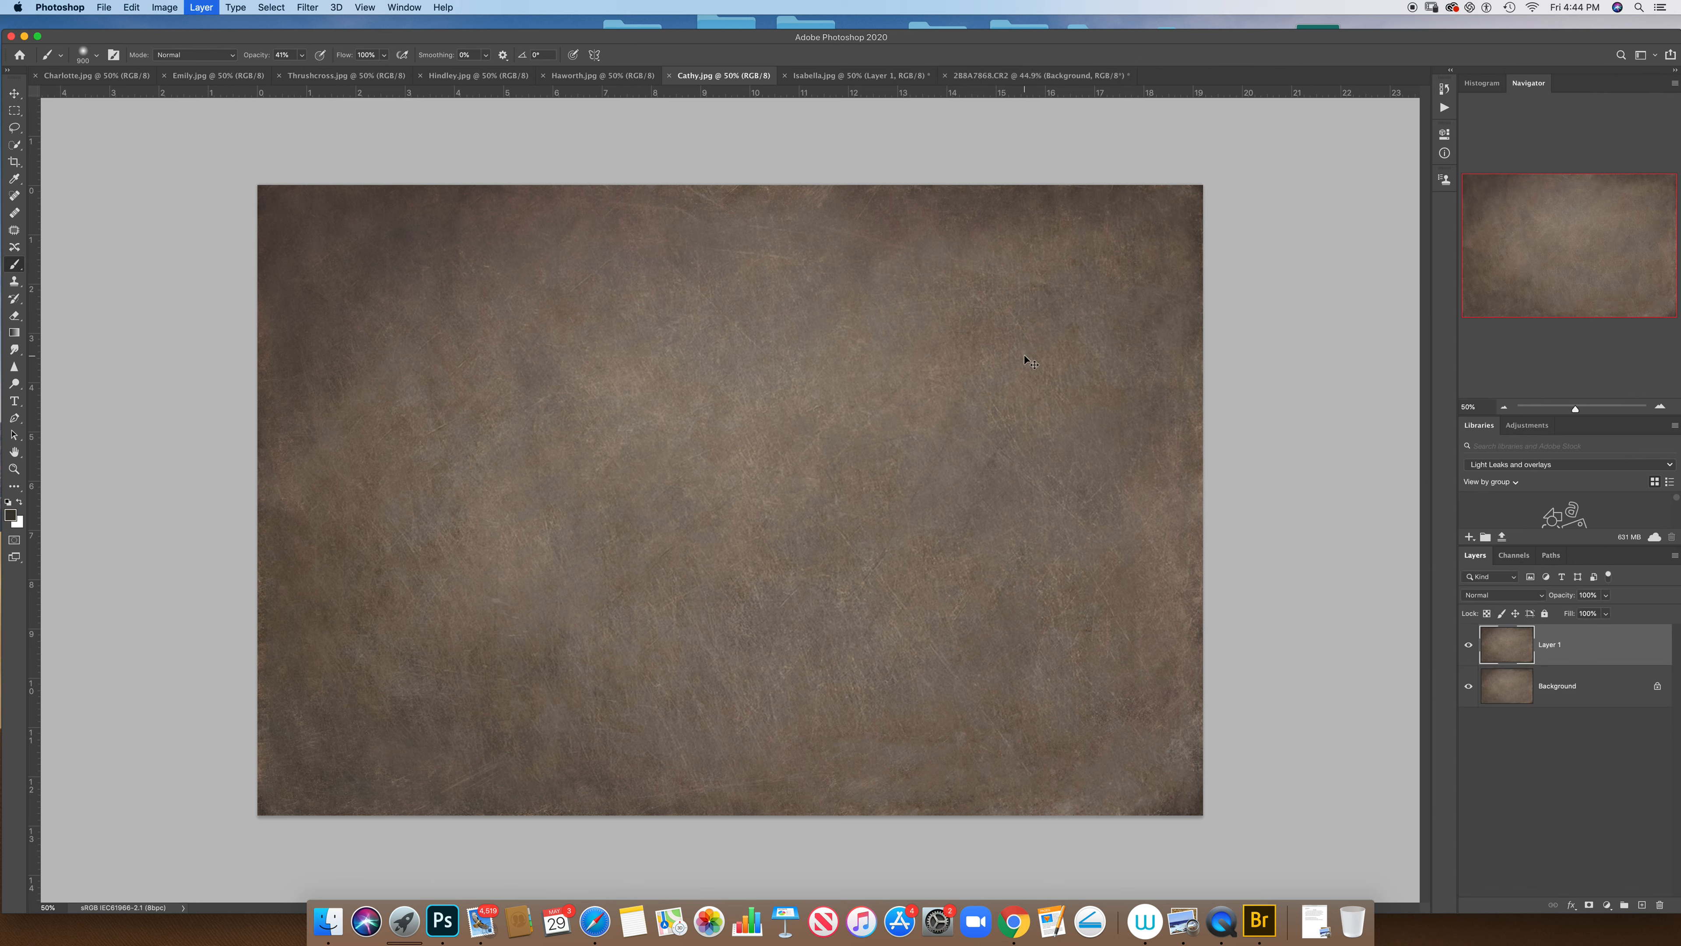
left_click(14, 92)
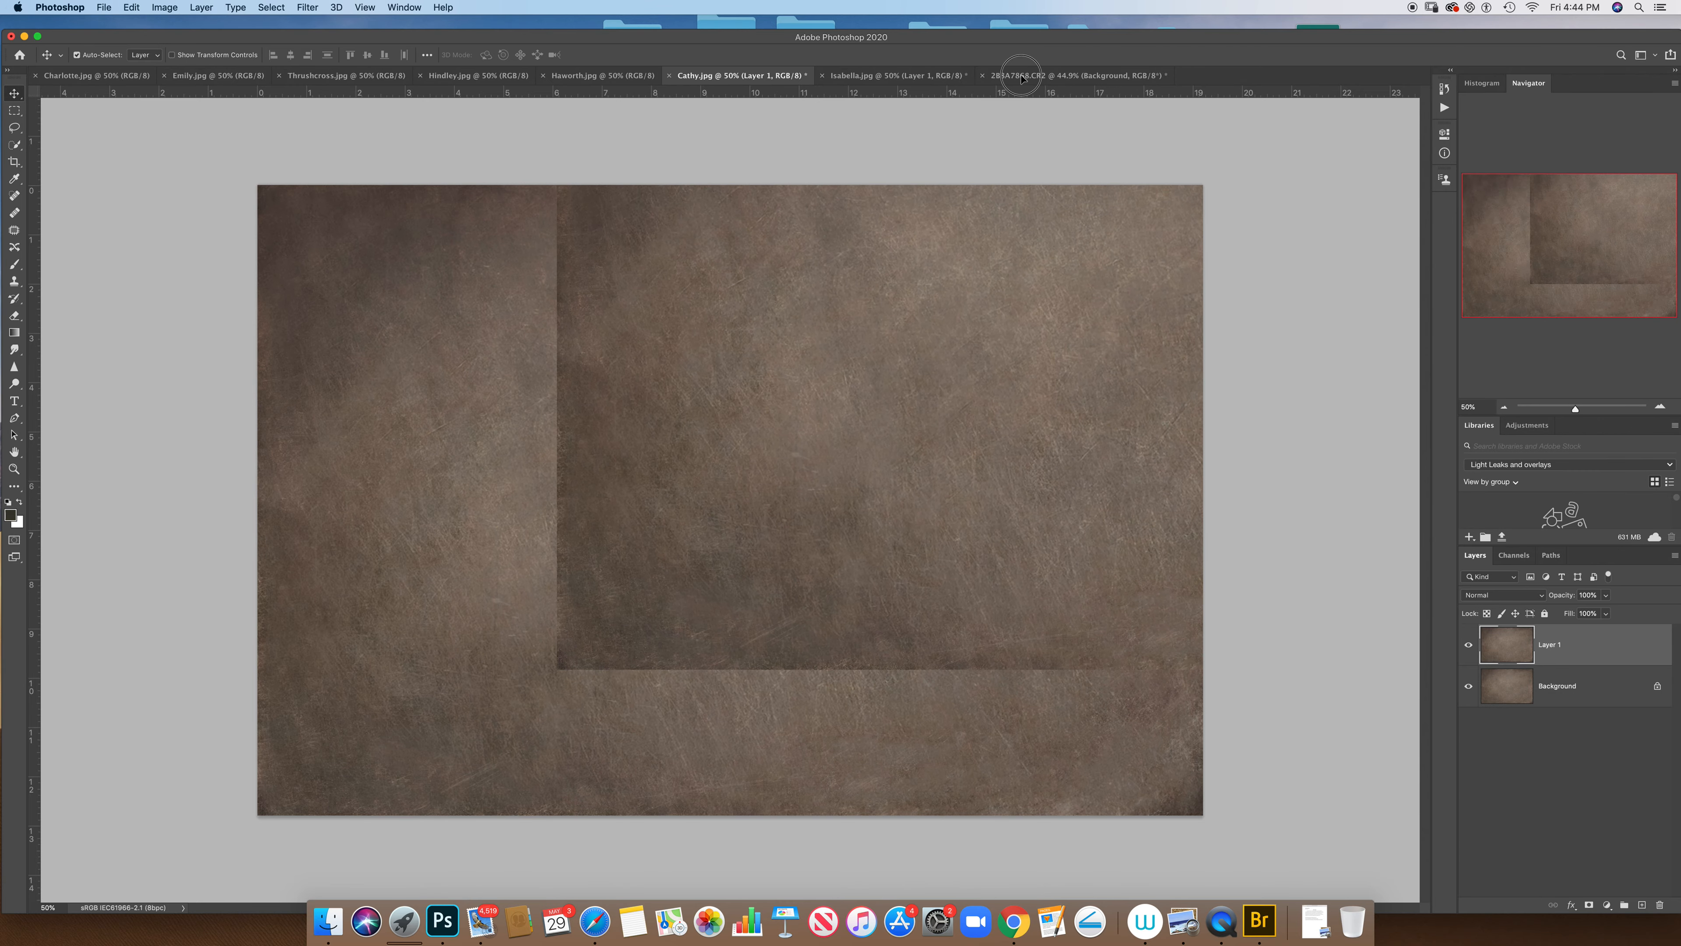
left_click(1021, 76)
key("super+v")
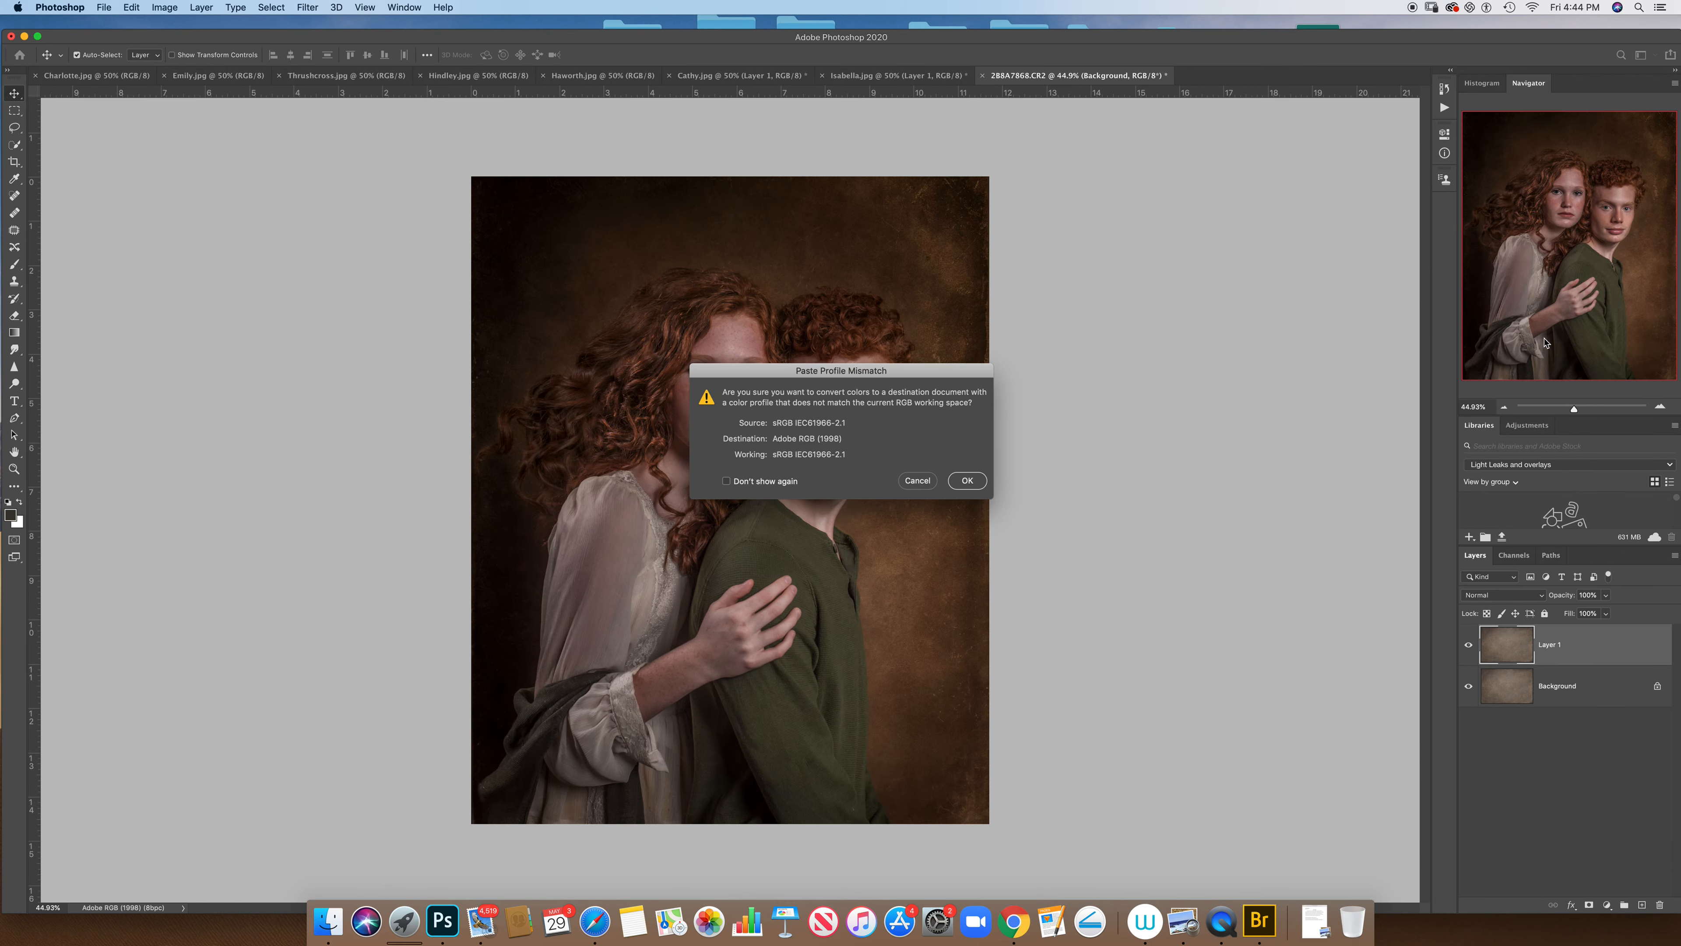
key("Return")
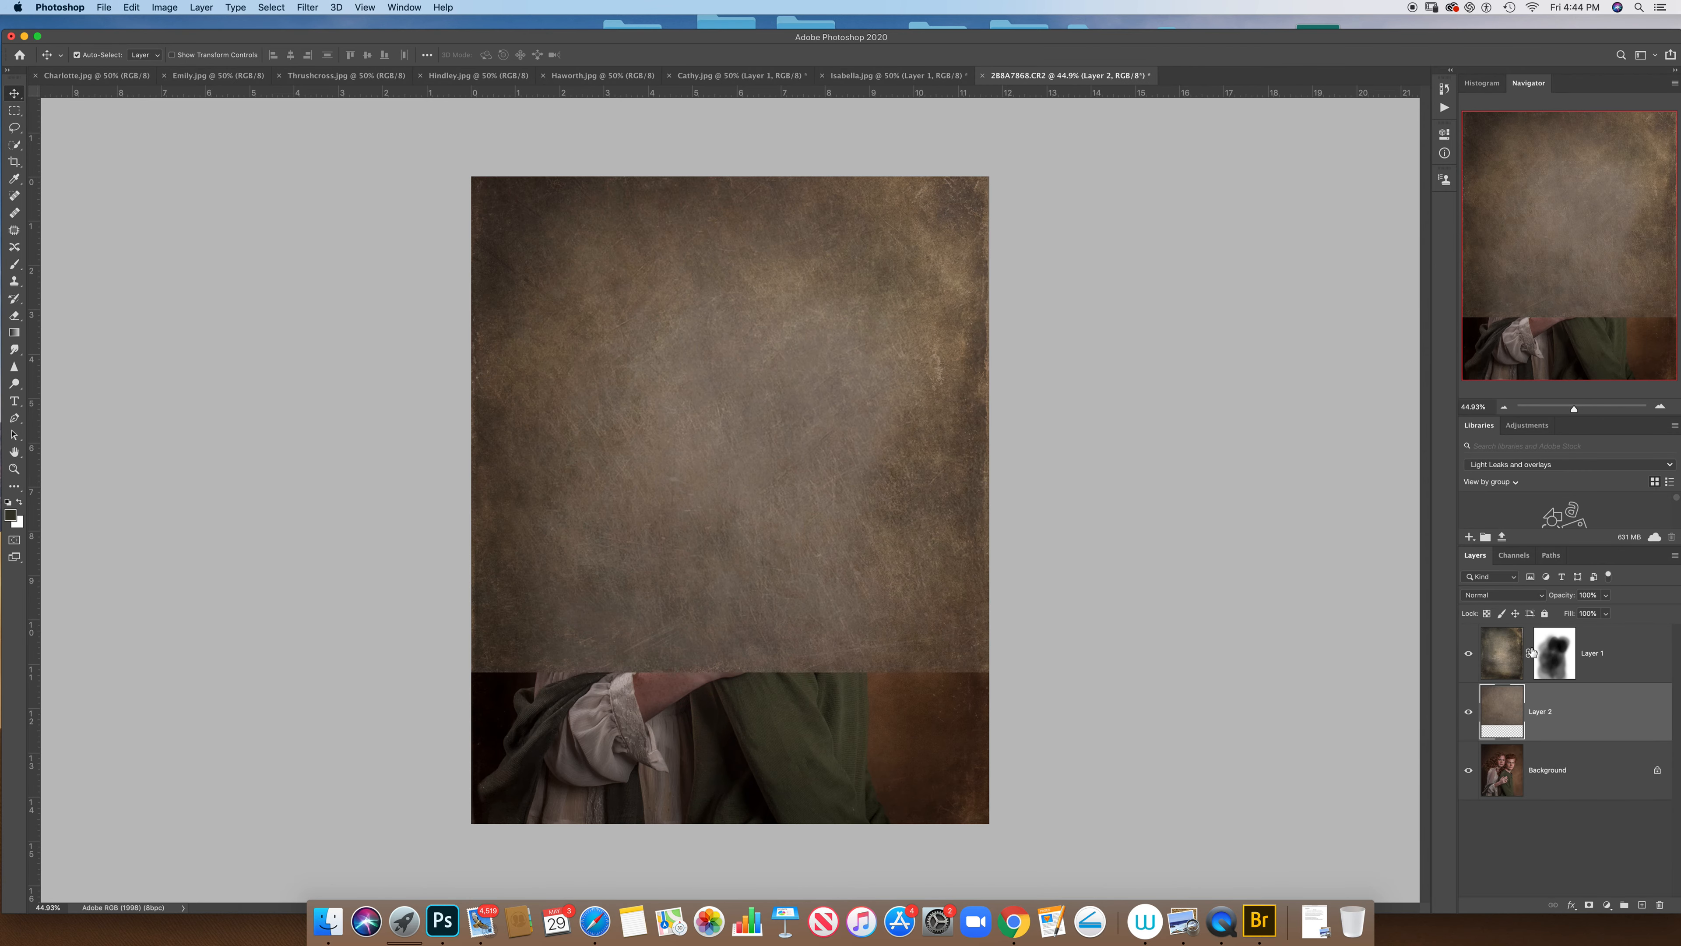
Free-transform the Cathy texture, rotating it about 90° to portrait orientation and moving it to cover the whole canvas
left_click(132, 8)
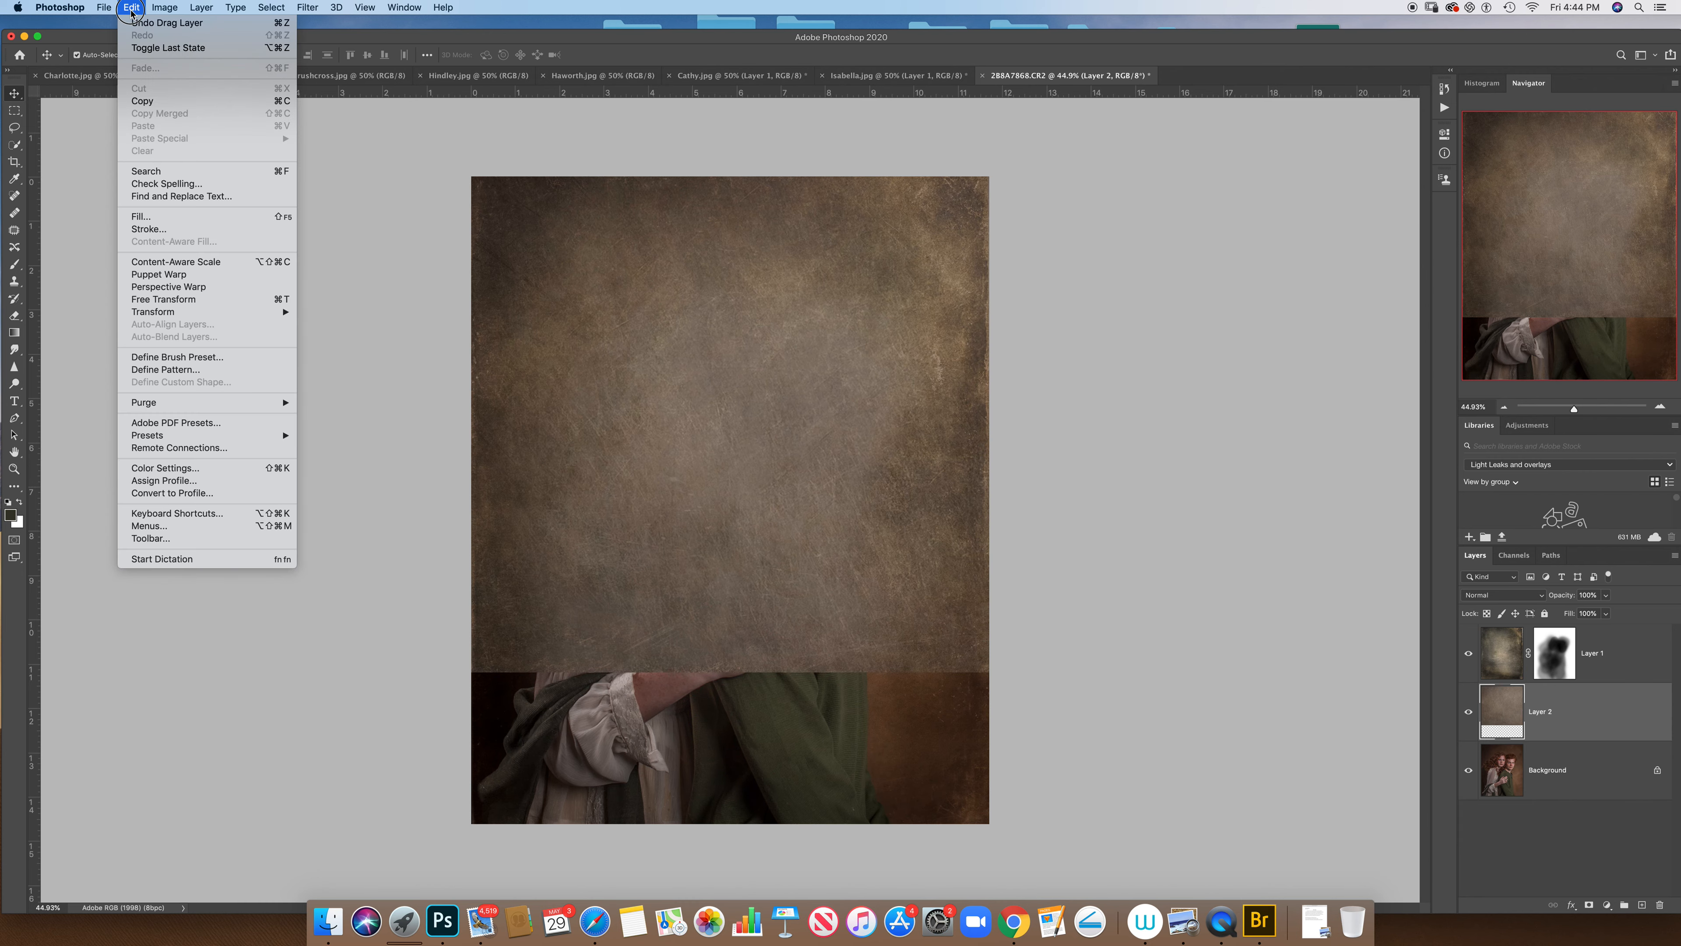
left_click(221, 303)
left_click_drag(1374, 196, 999, 600)
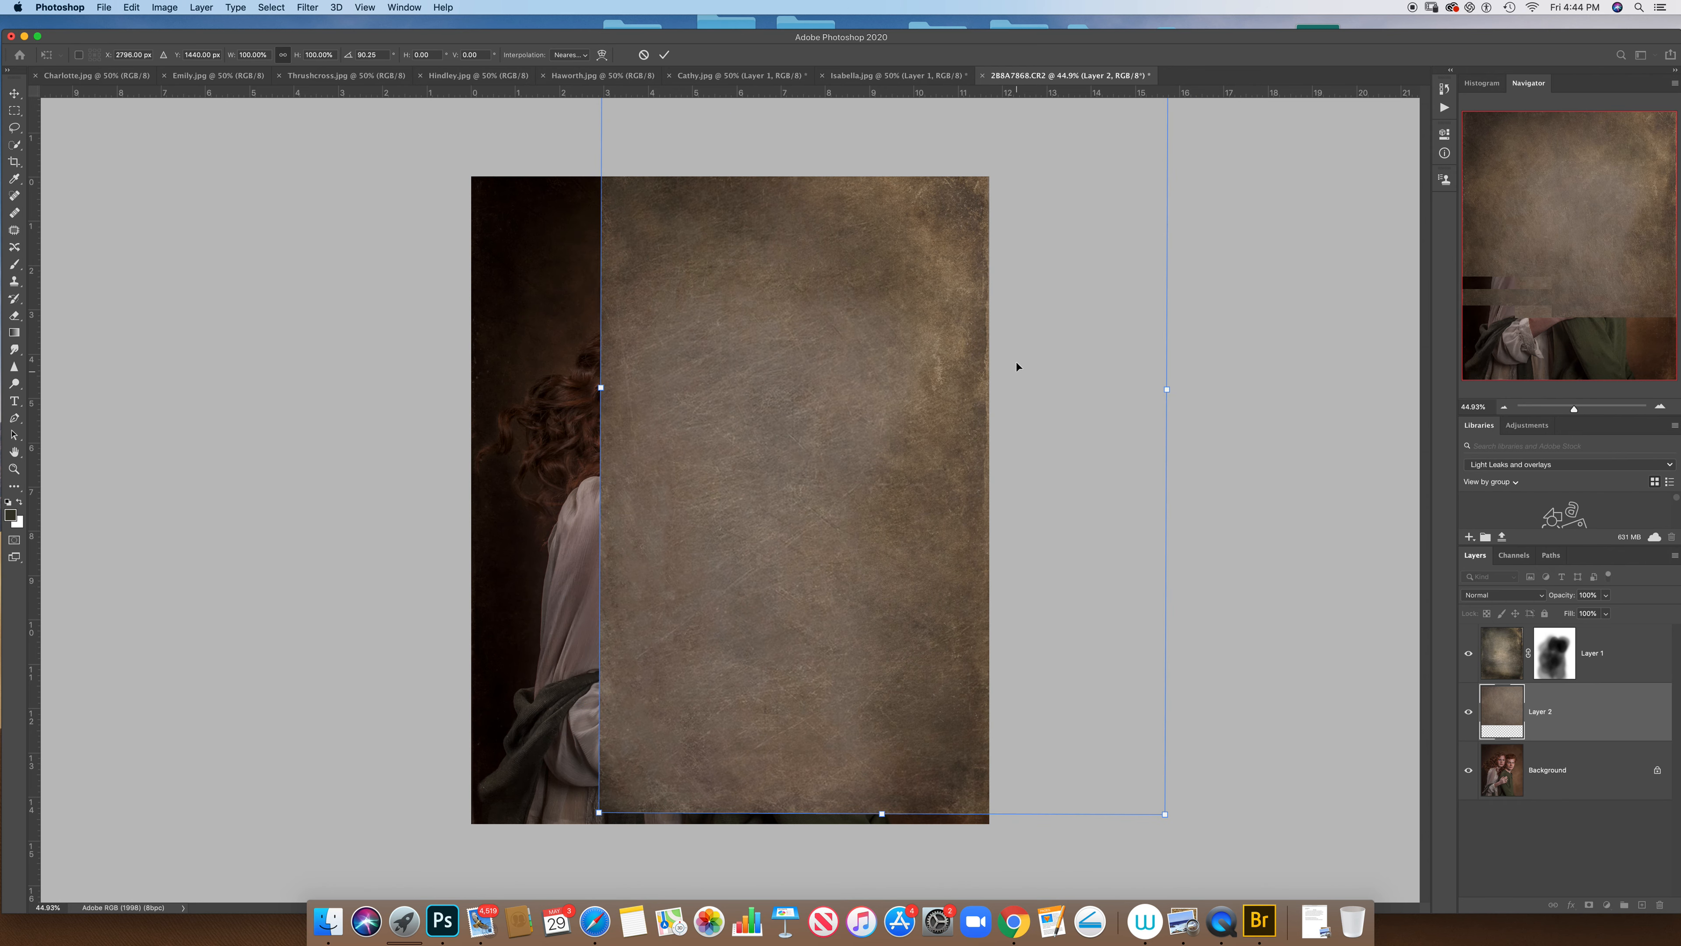
left_click_drag(1014, 330, 889, 431)
left_click(663, 55)
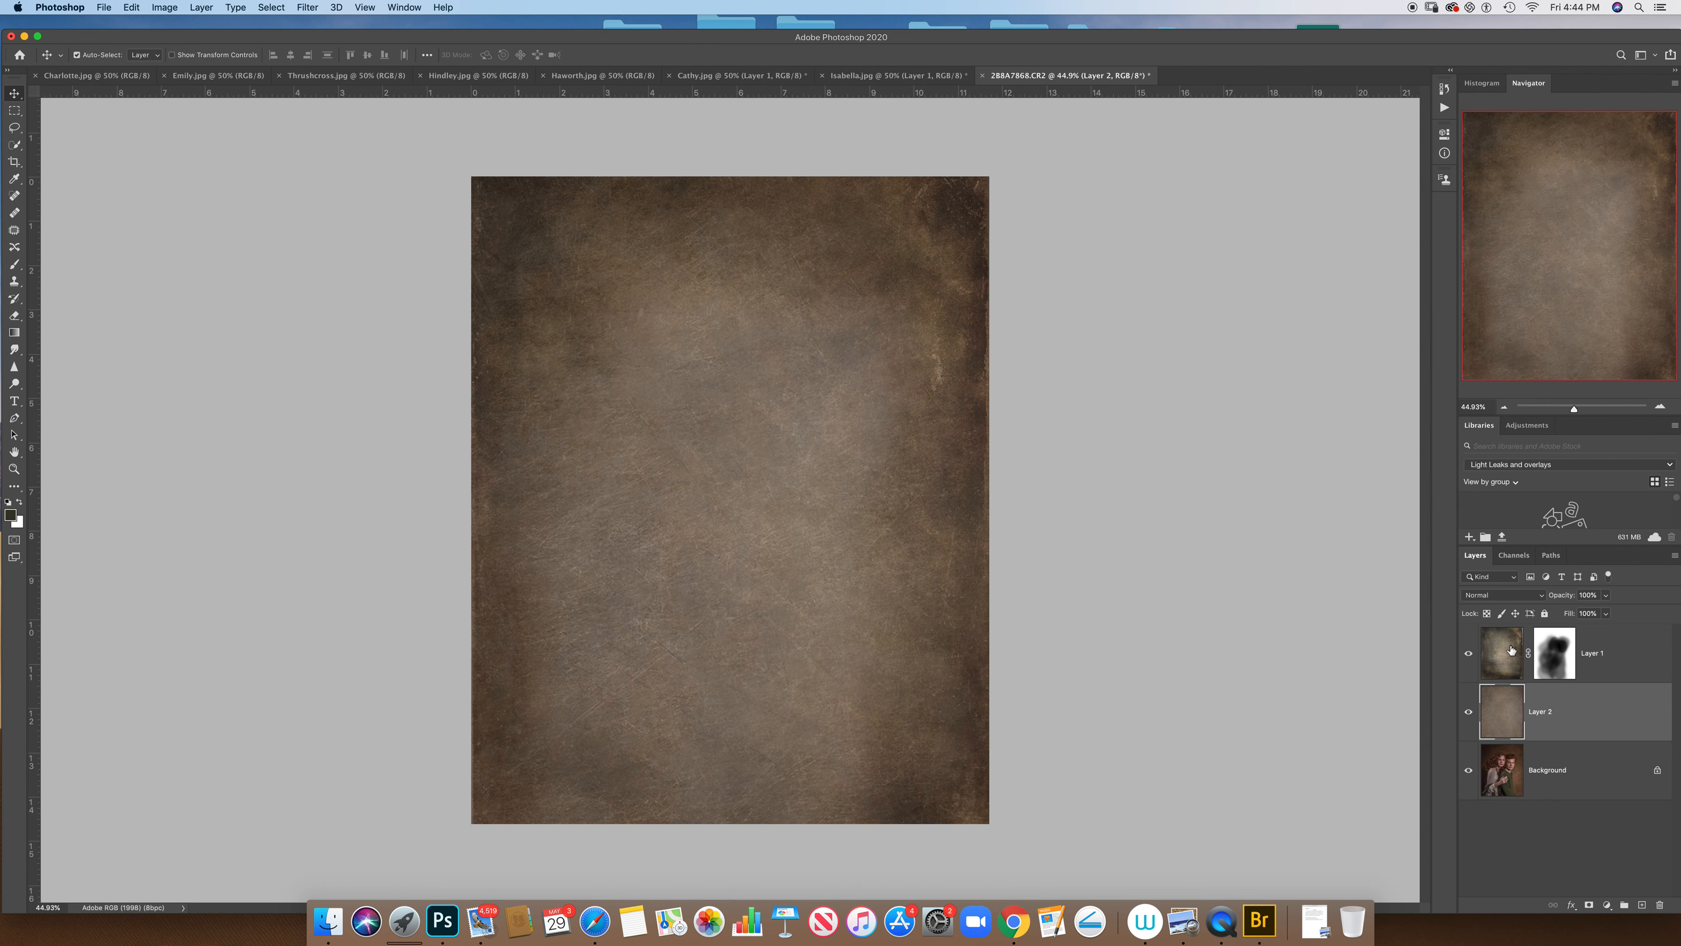
Set the Cathy texture layer's blend mode to Lighten and lower its opacity to about 15%
left_click(1492, 594)
left_click(1491, 682)
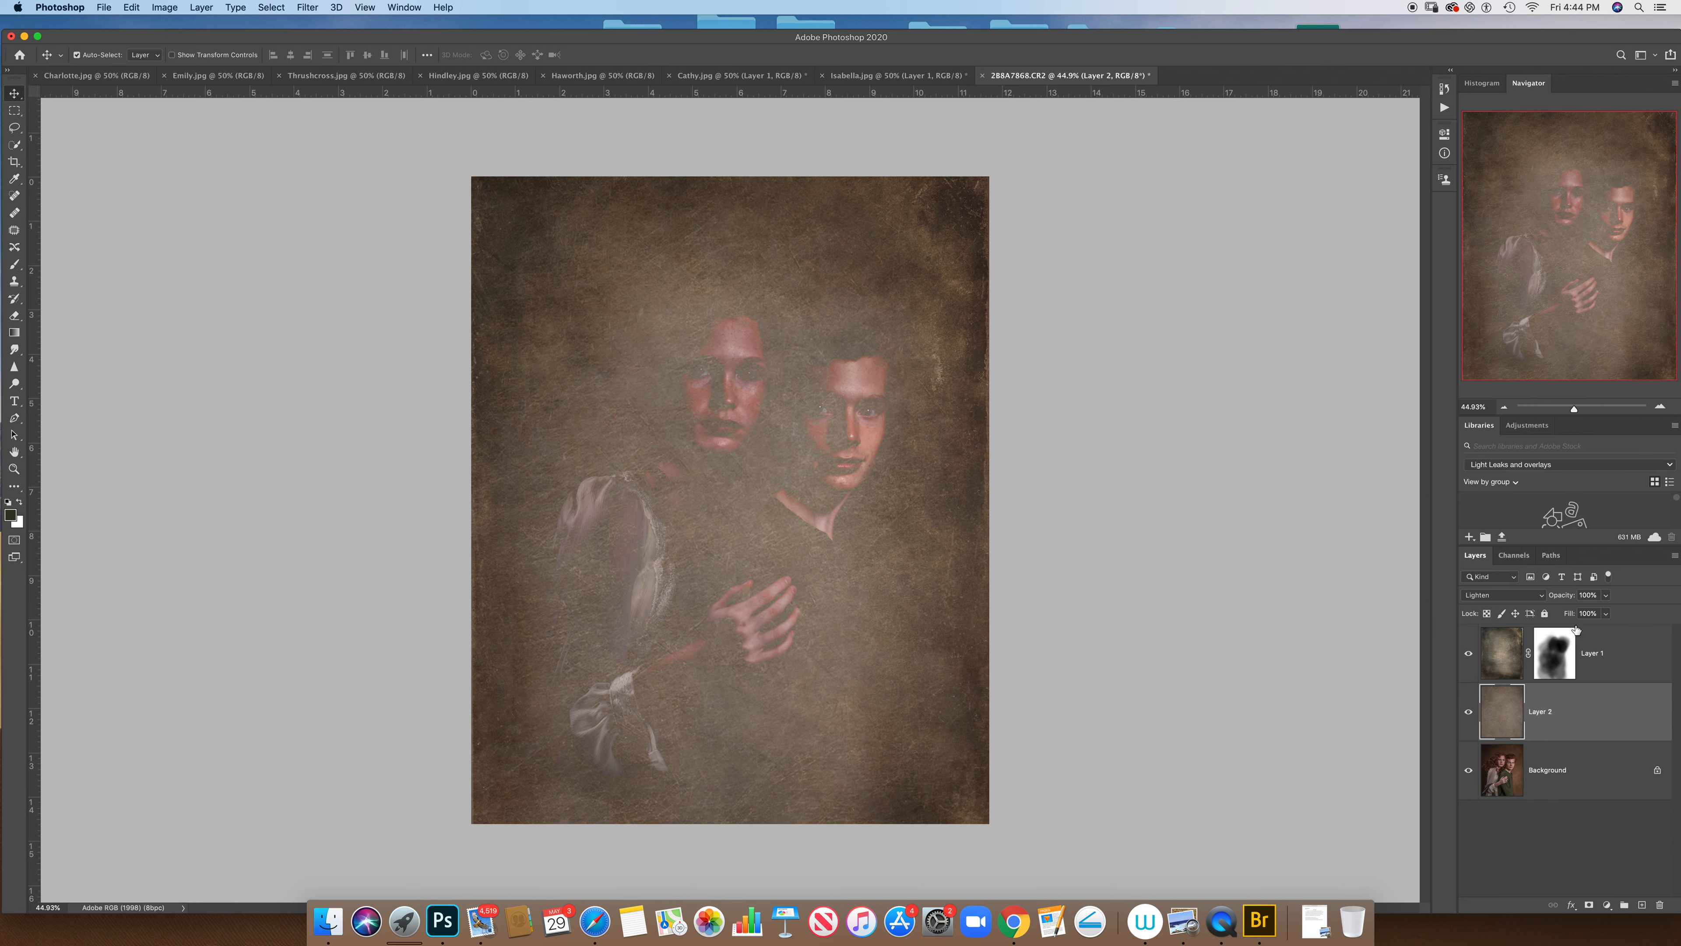
left_click(1607, 595)
left_click_drag(1609, 611, 1516, 613)
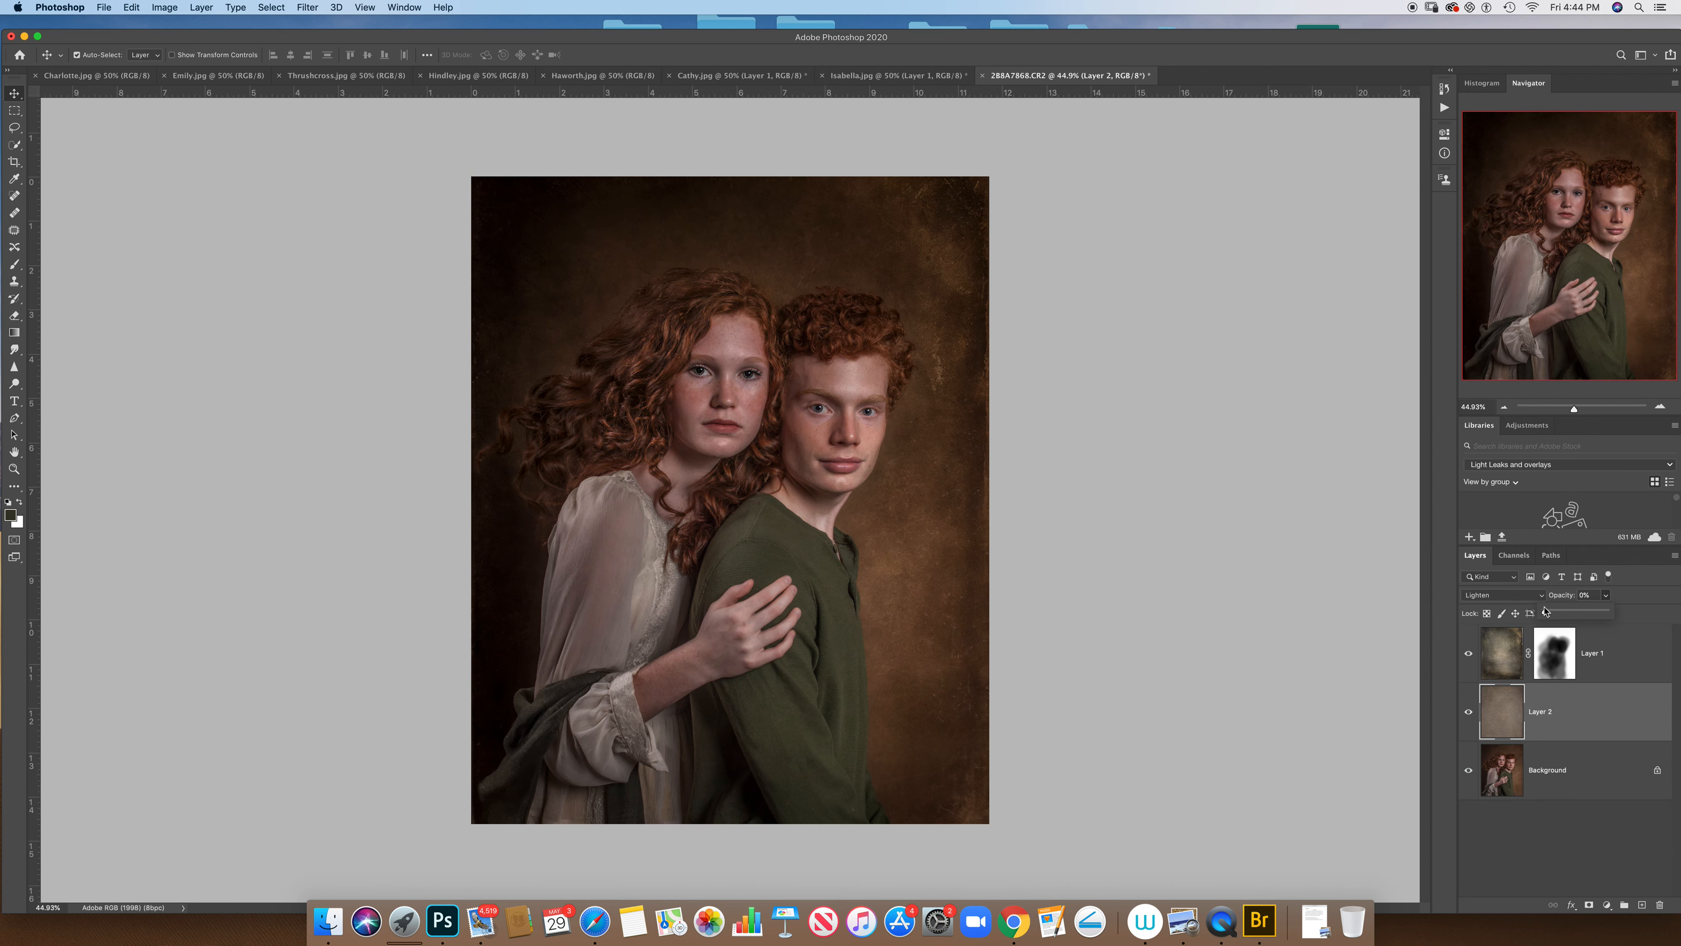
left_click_drag(1546, 610, 1559, 611)
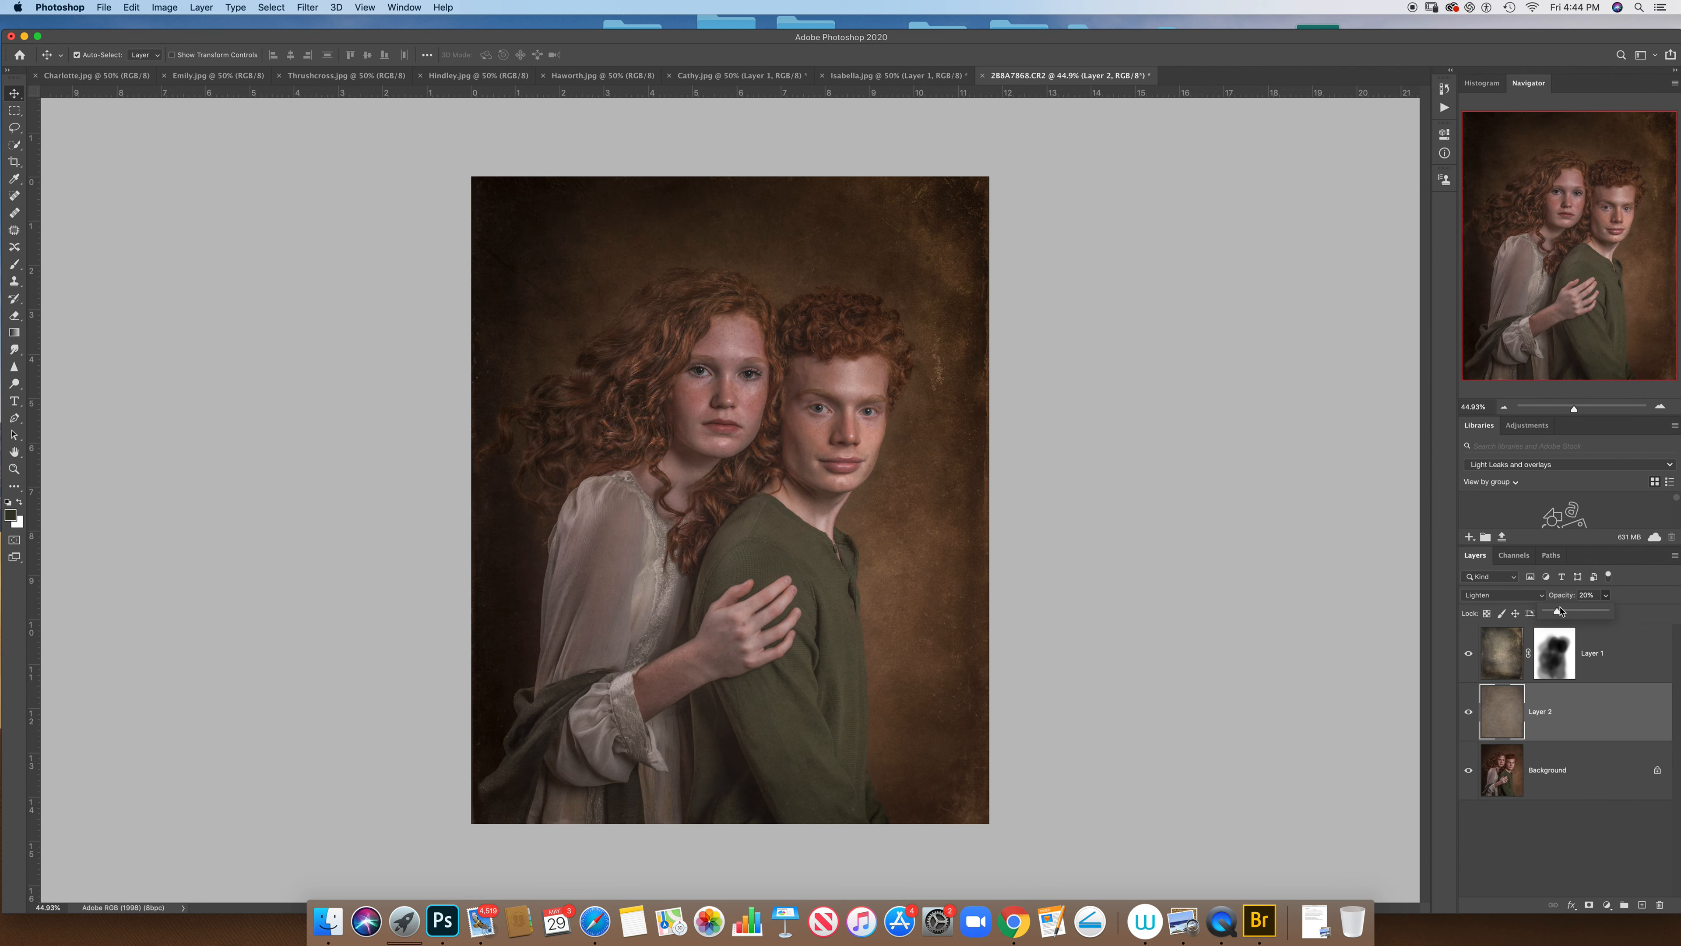
left_click_drag(1558, 611, 1571, 610)
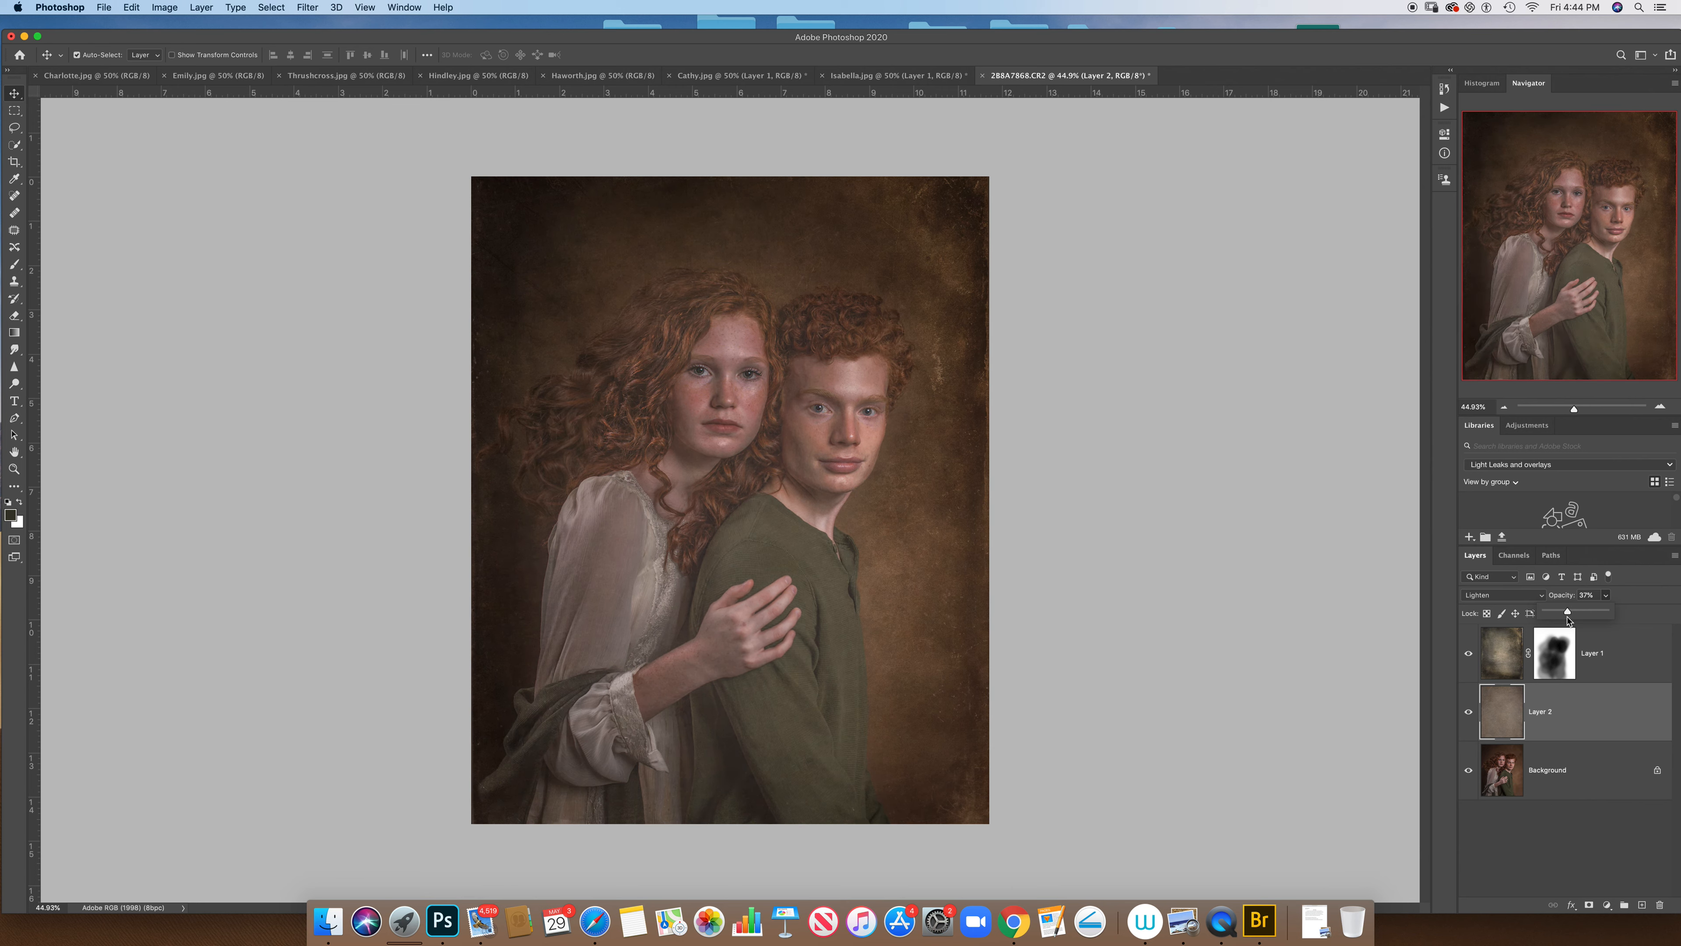
left_click_drag(1568, 612, 1559, 612)
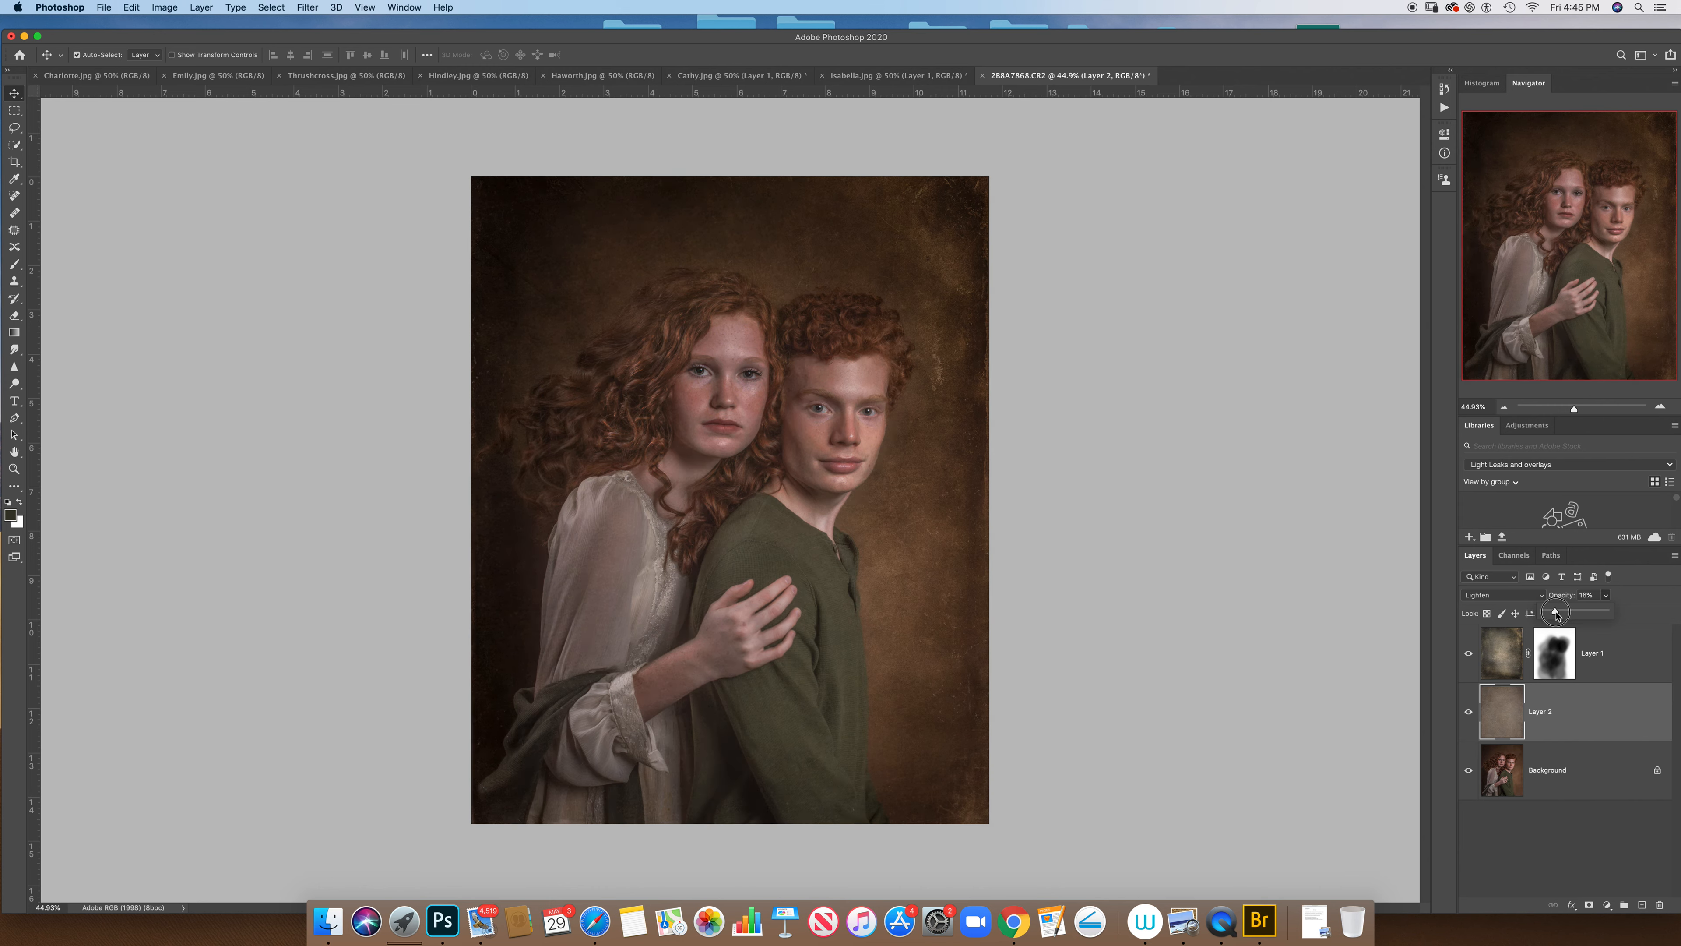
Add a layer mask to the Cathy texture layer and brush black at 41% opacity over both faces and the woman's hair
left_click(1588, 905)
left_click(25, 266)
mouse_move(698, 432)
left_mouse_down()
mouse_move(729, 394)
mouse_move(702, 404)
mouse_move(715, 464)
left_mouse_up()
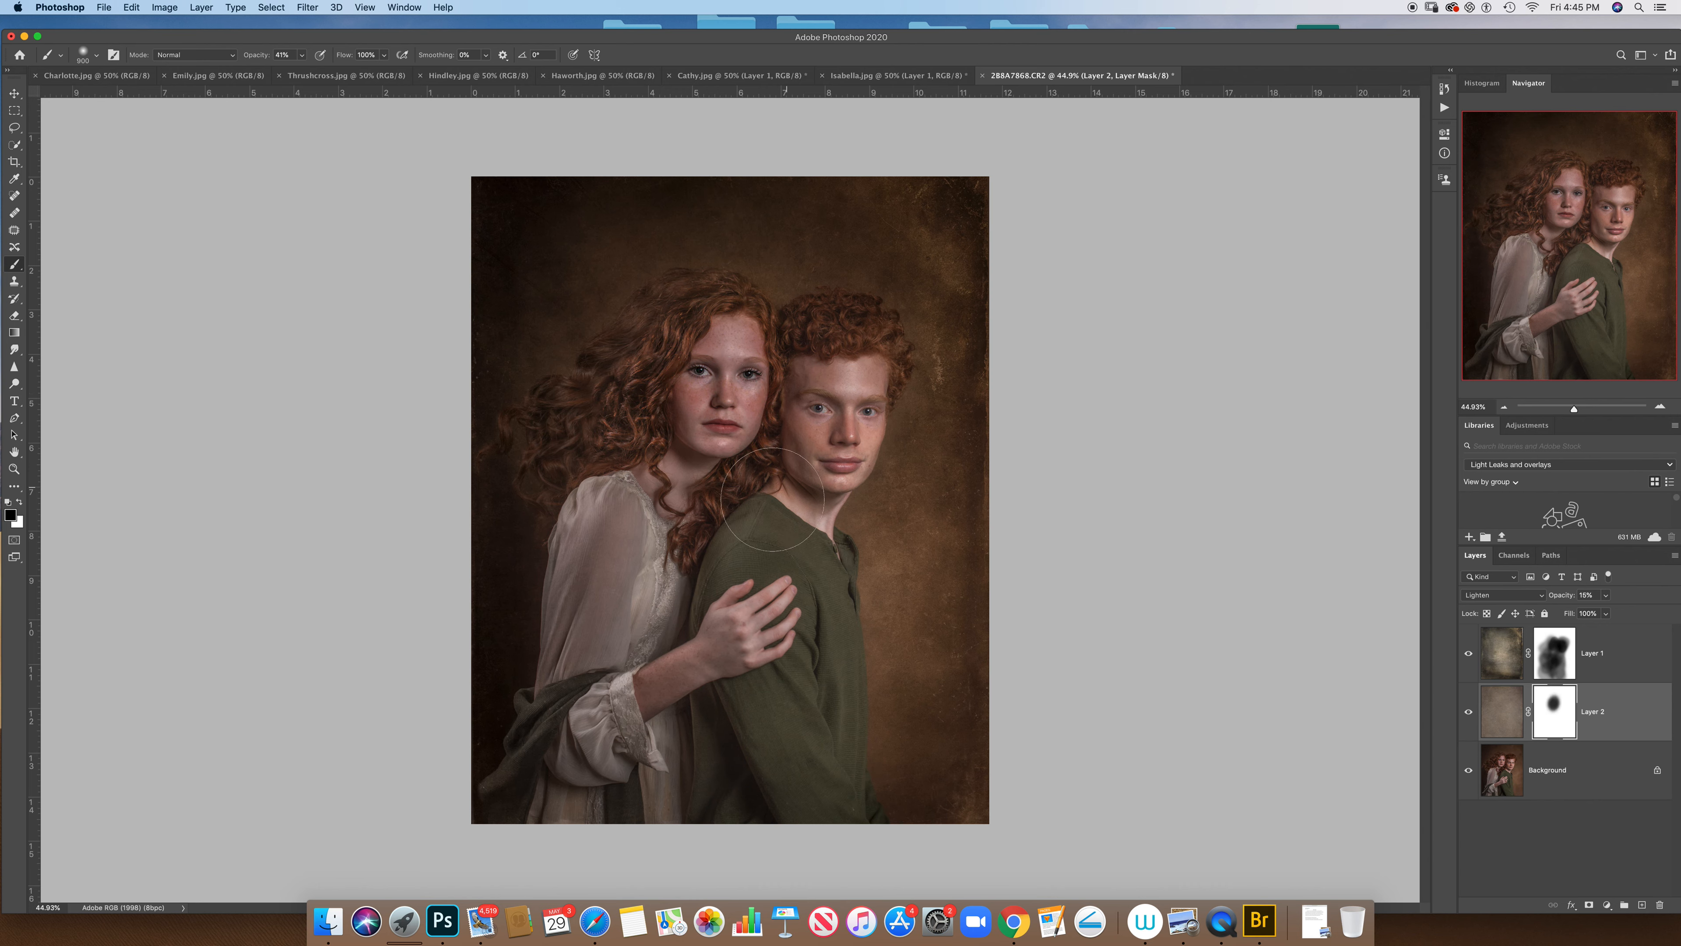
left_click_drag(831, 402, 793, 395)
left_click_drag(704, 339, 698, 343)
Raise the Brush opacity to 100% and paint black on the mask over the couple's hair, faces and clothing
left_click(302, 56)
left_click_drag(302, 70, 396, 71)
left_click(692, 330)
left_click_drag(636, 512, 633, 514)
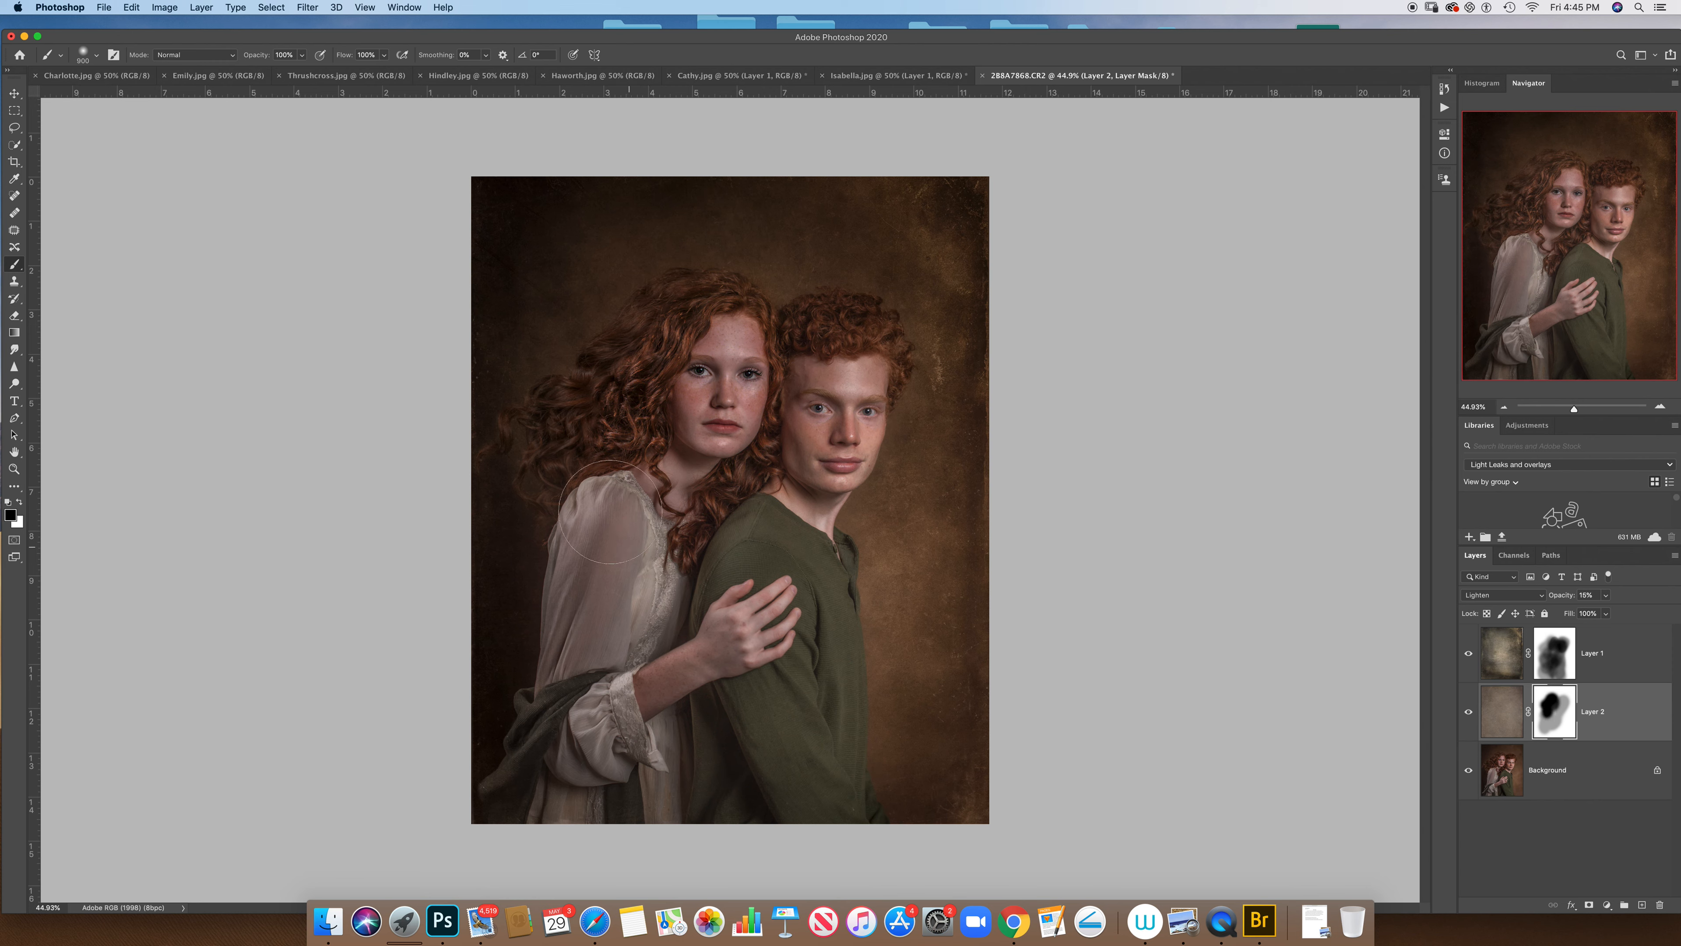
mouse_move(729, 556)
left_mouse_down()
mouse_move(762, 782)
mouse_move(801, 479)
mouse_move(851, 369)
left_mouse_up()
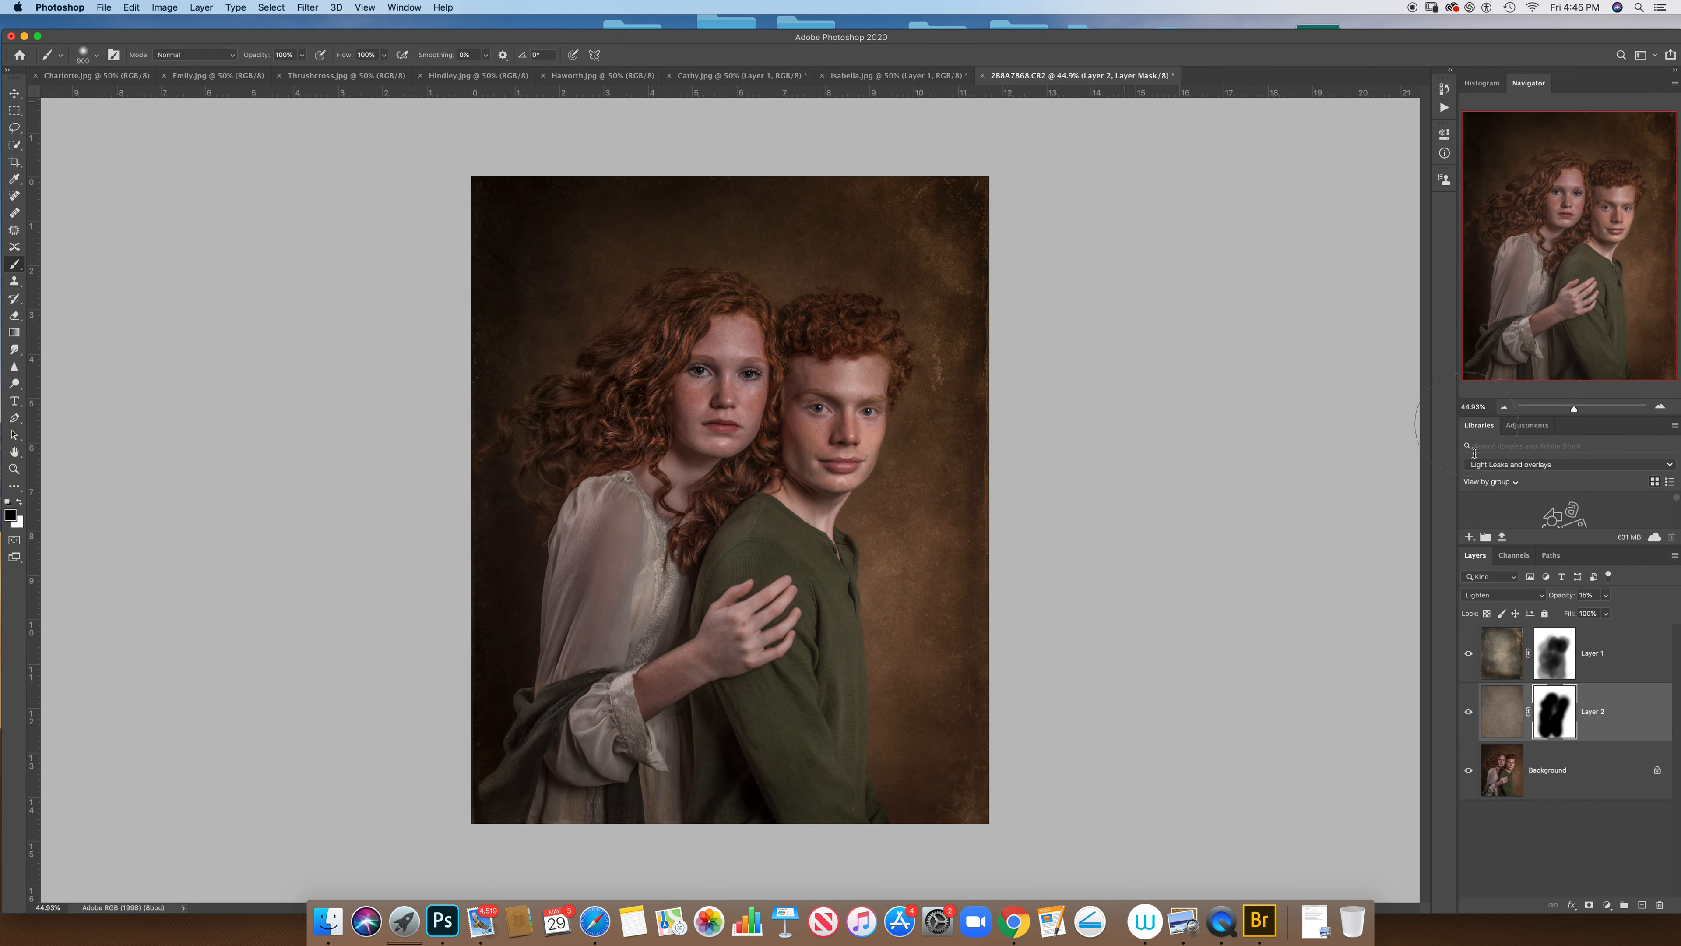
Mask more of the Cathy texture off the man's face and green shirt, toggling the layer's visibility to compare
left_click(1469, 712)
left_click(1469, 712)
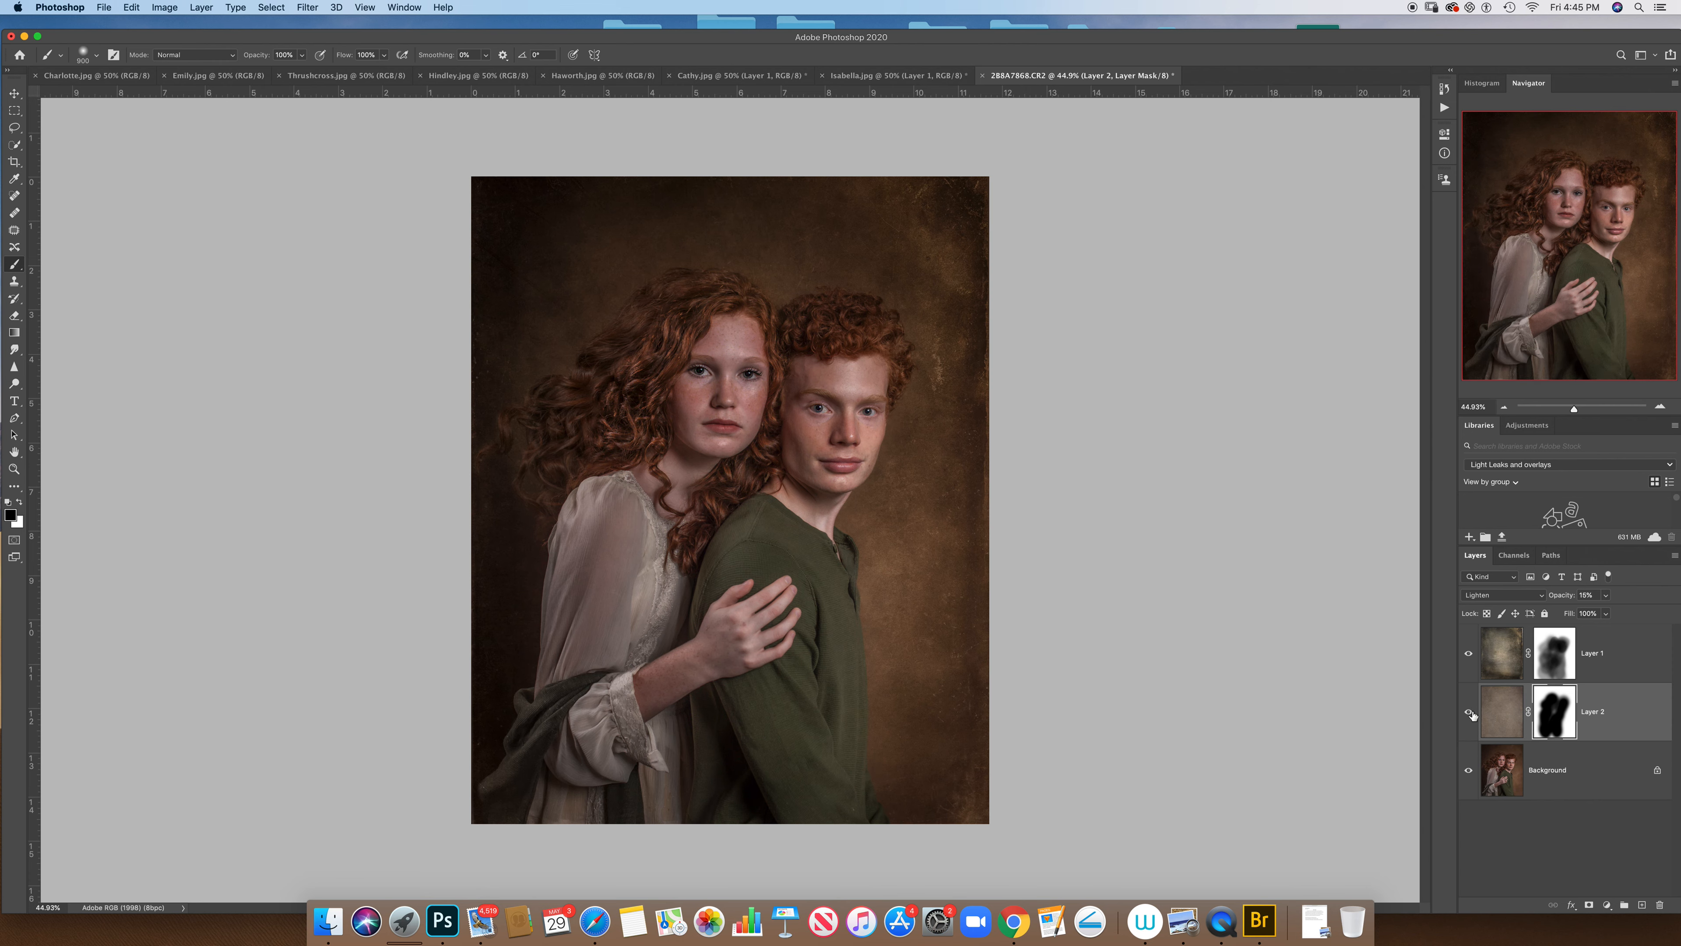
mouse_move(806, 419)
left_mouse_down()
mouse_move(768, 464)
mouse_move(804, 728)
left_mouse_up()
left_click(1469, 711)
left_click(1470, 710)
Group the two texture layers and toggle the group's visibility to compare the portrait with and without the textures
left_click(1620, 661)
key("super+g")
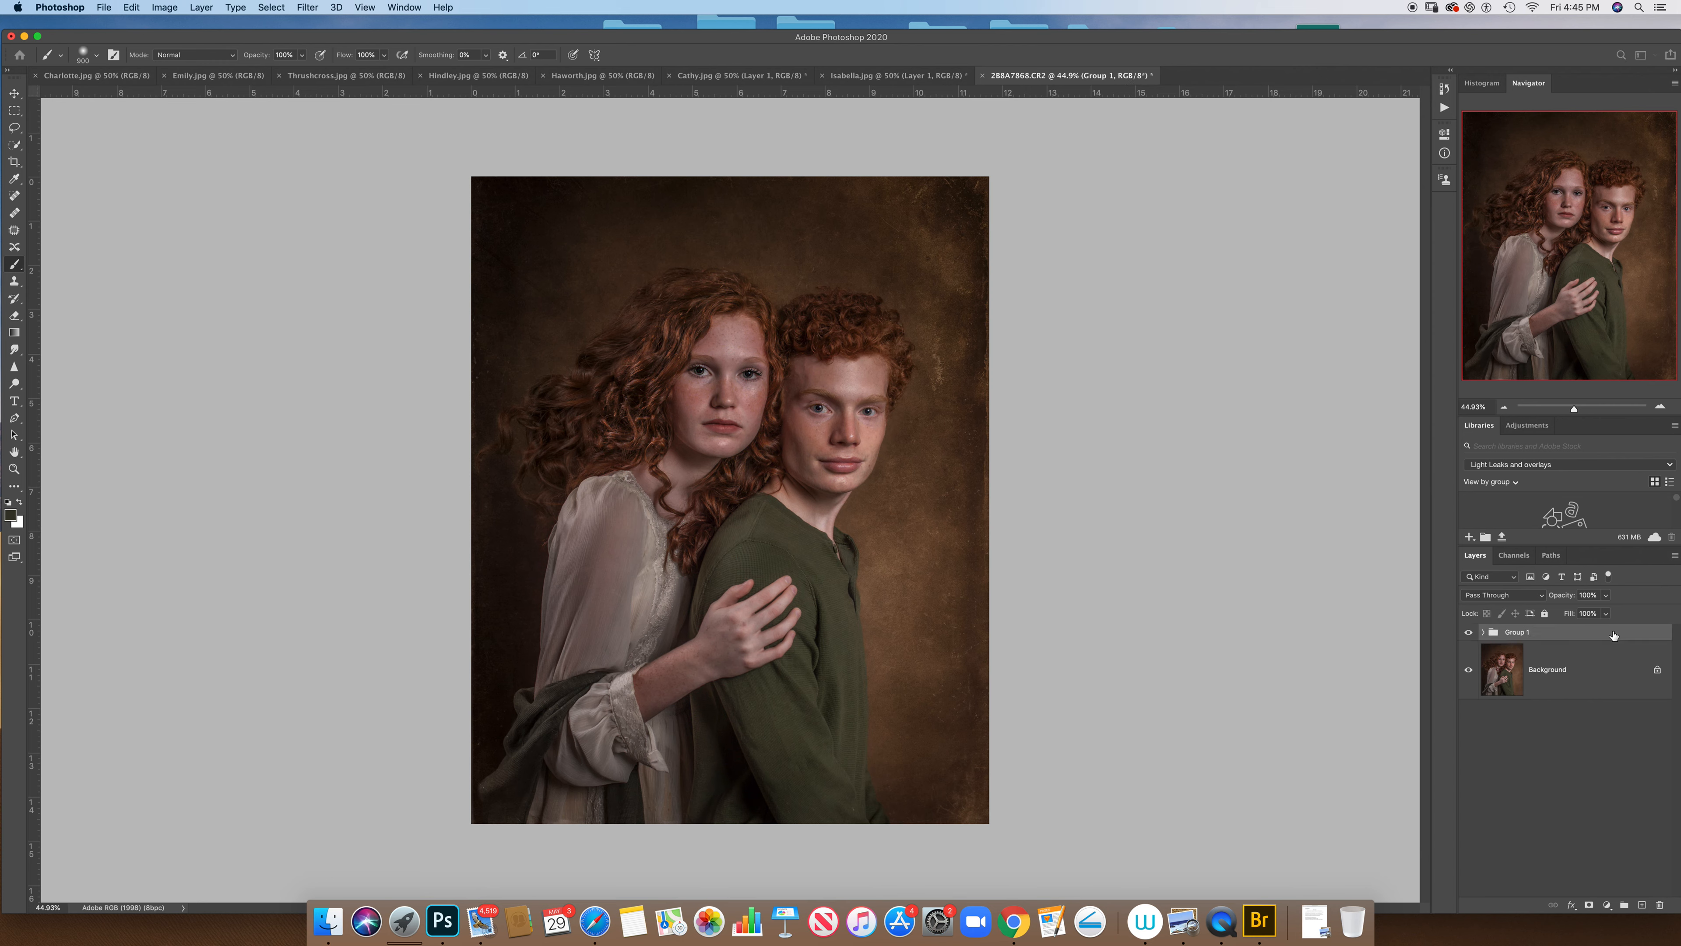
left_click(1468, 632)
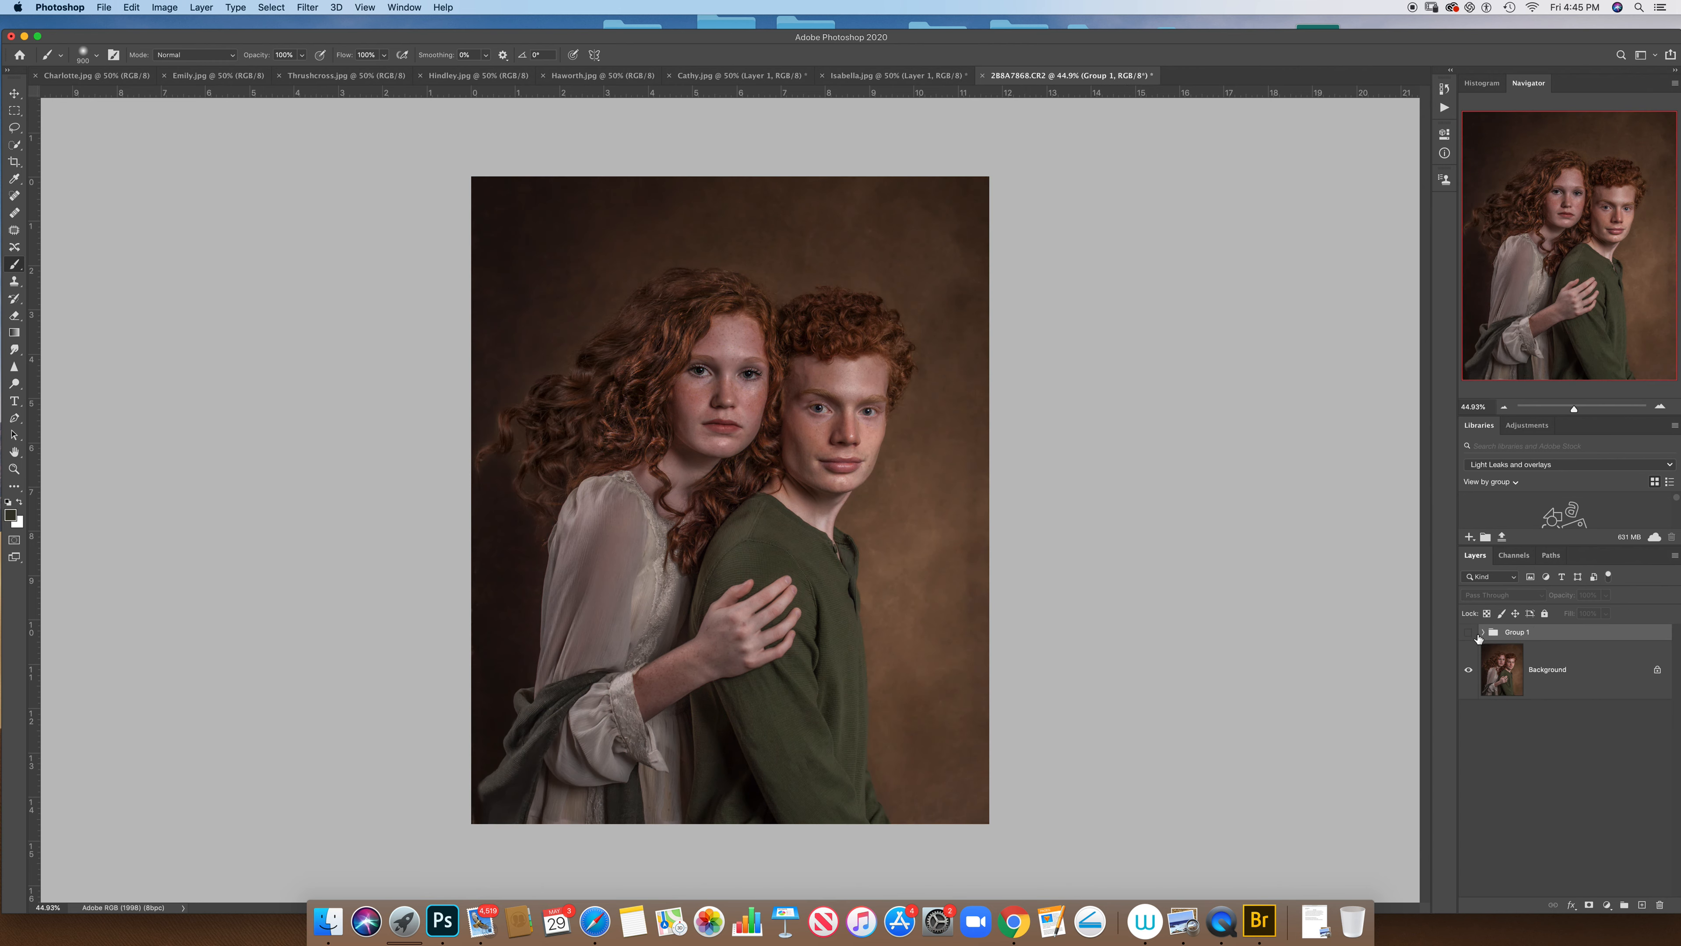
left_click(1468, 632)
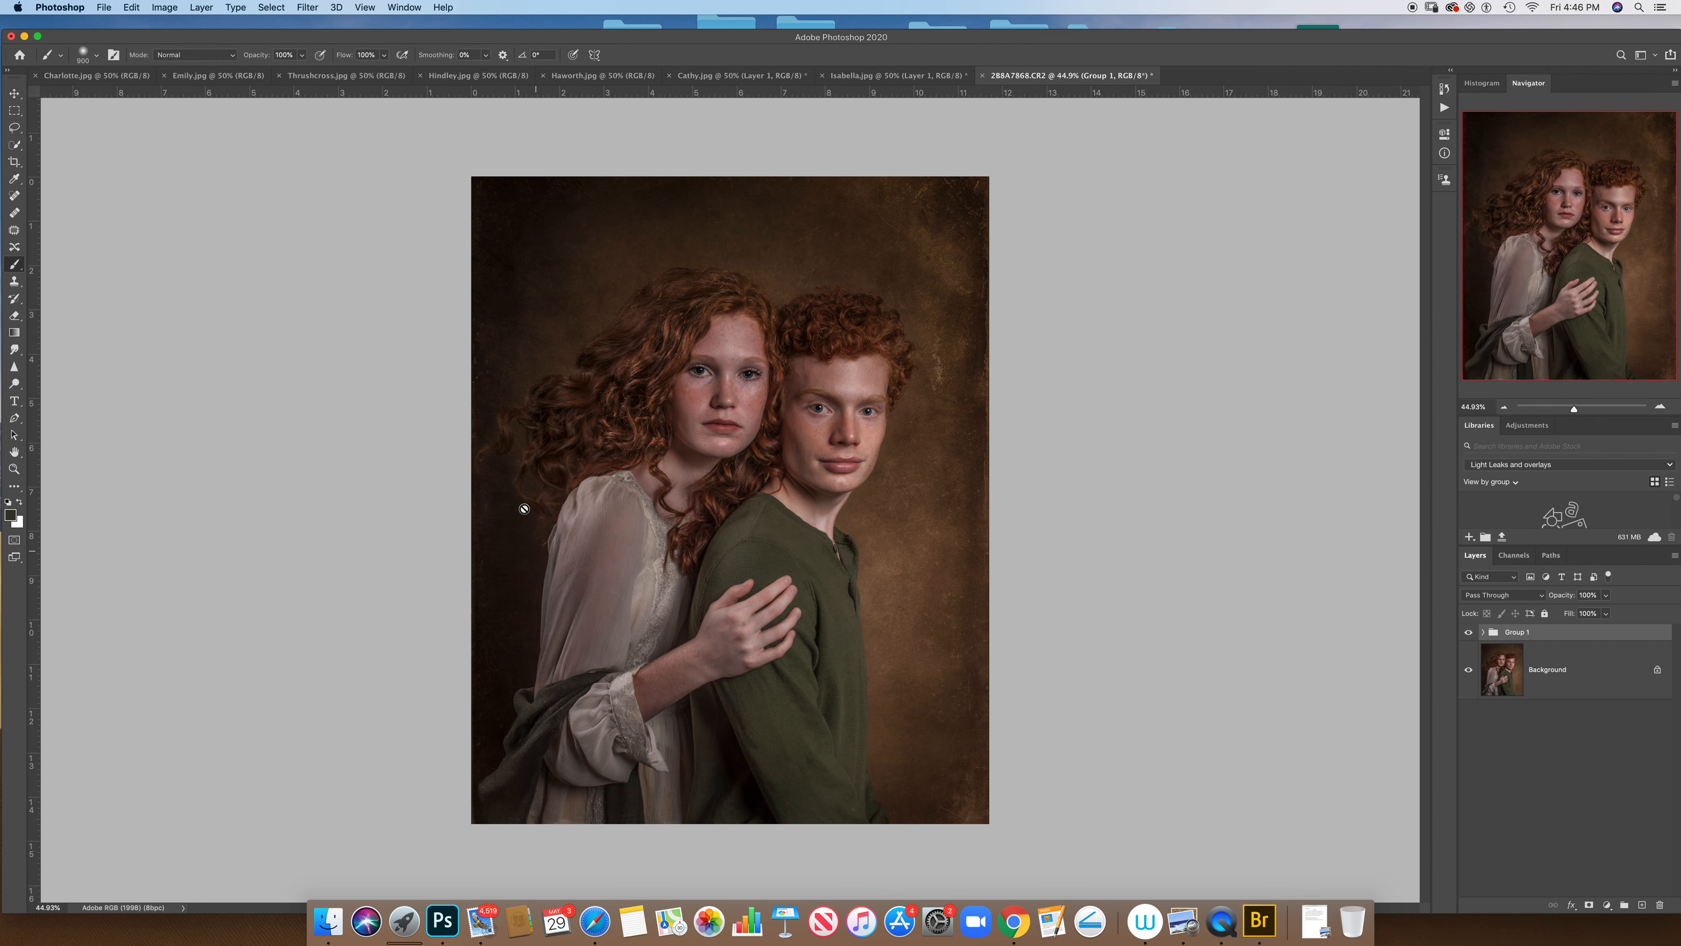
Select the Cathy texture layer inside the group and bring in a duplicate of the Hindley.jpg texture above it, accepting the colour profile conversion
left_click(1483, 634)
left_click(1526, 729)
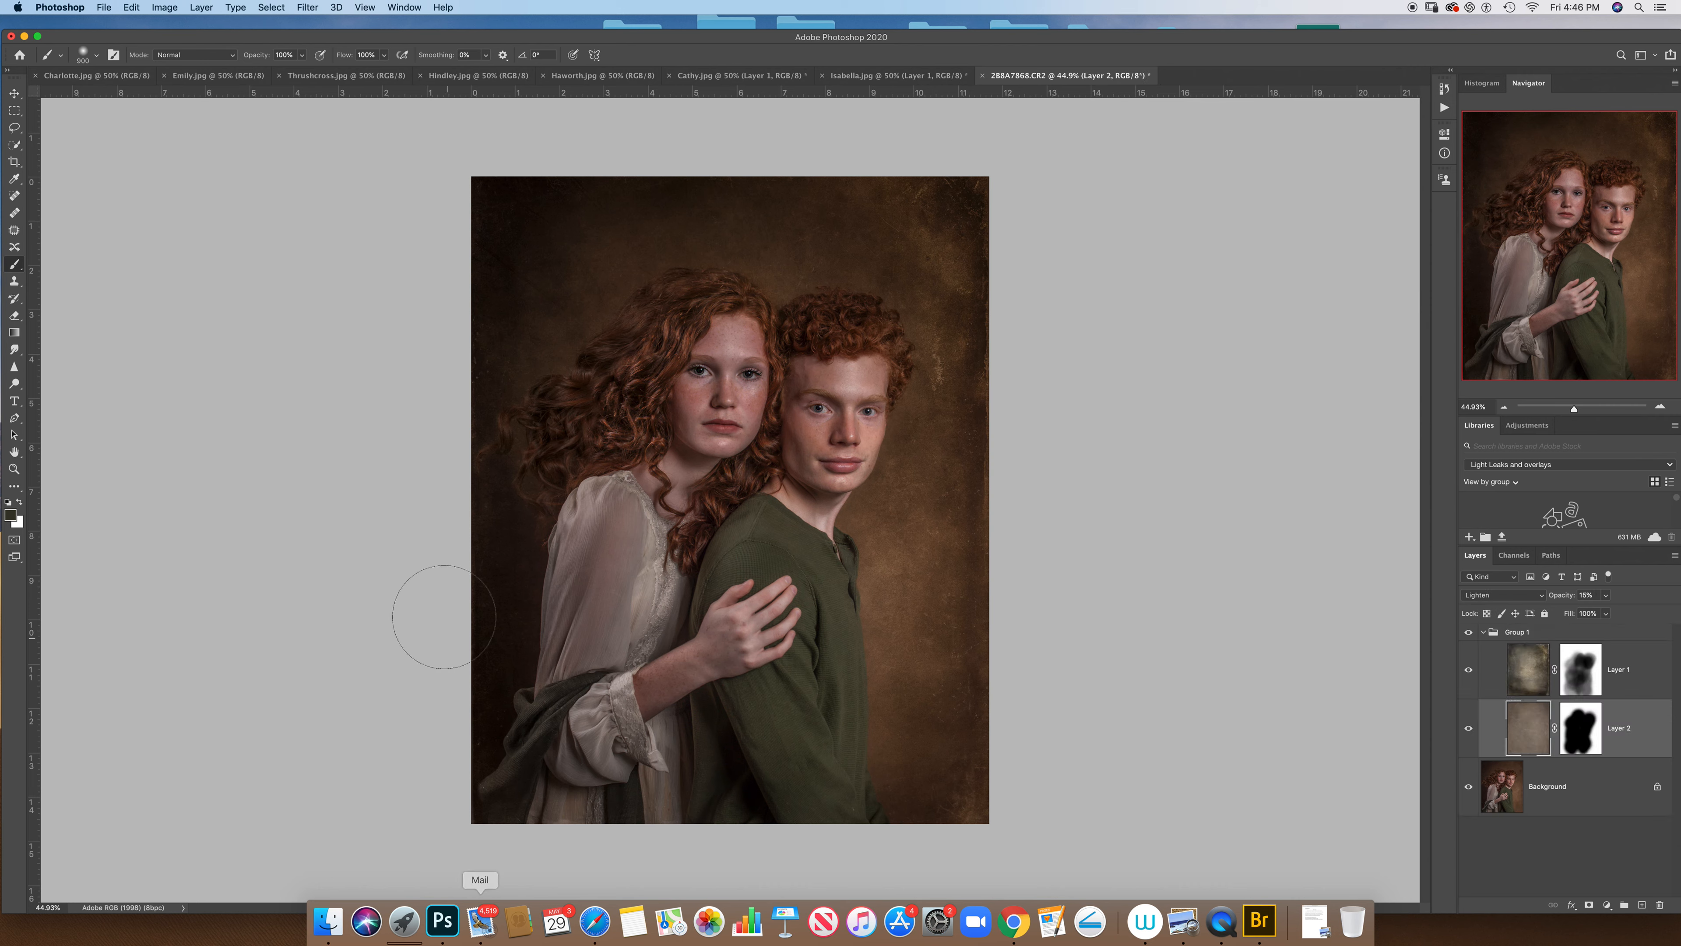
left_click(477, 75)
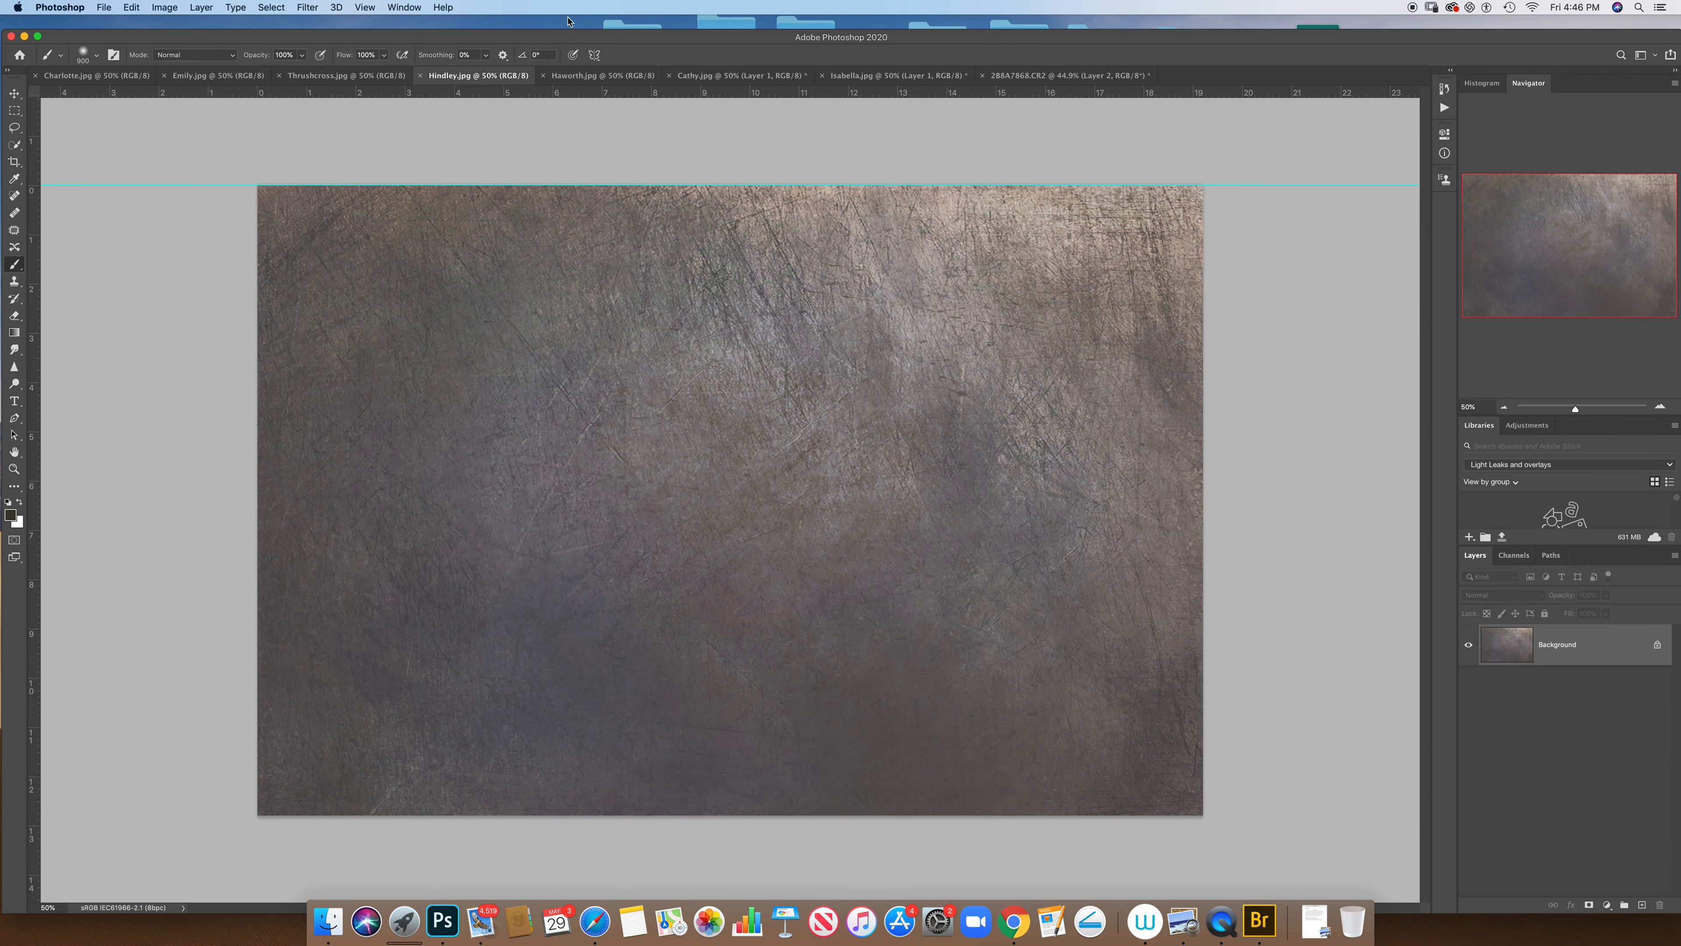
key("super+j")
key("v")
mouse_move(640, 307)
left_mouse_down()
mouse_move(1043, 150)
mouse_move(1067, 81)
mouse_move(660, 280)
mouse_move(668, 292)
left_mouse_up()
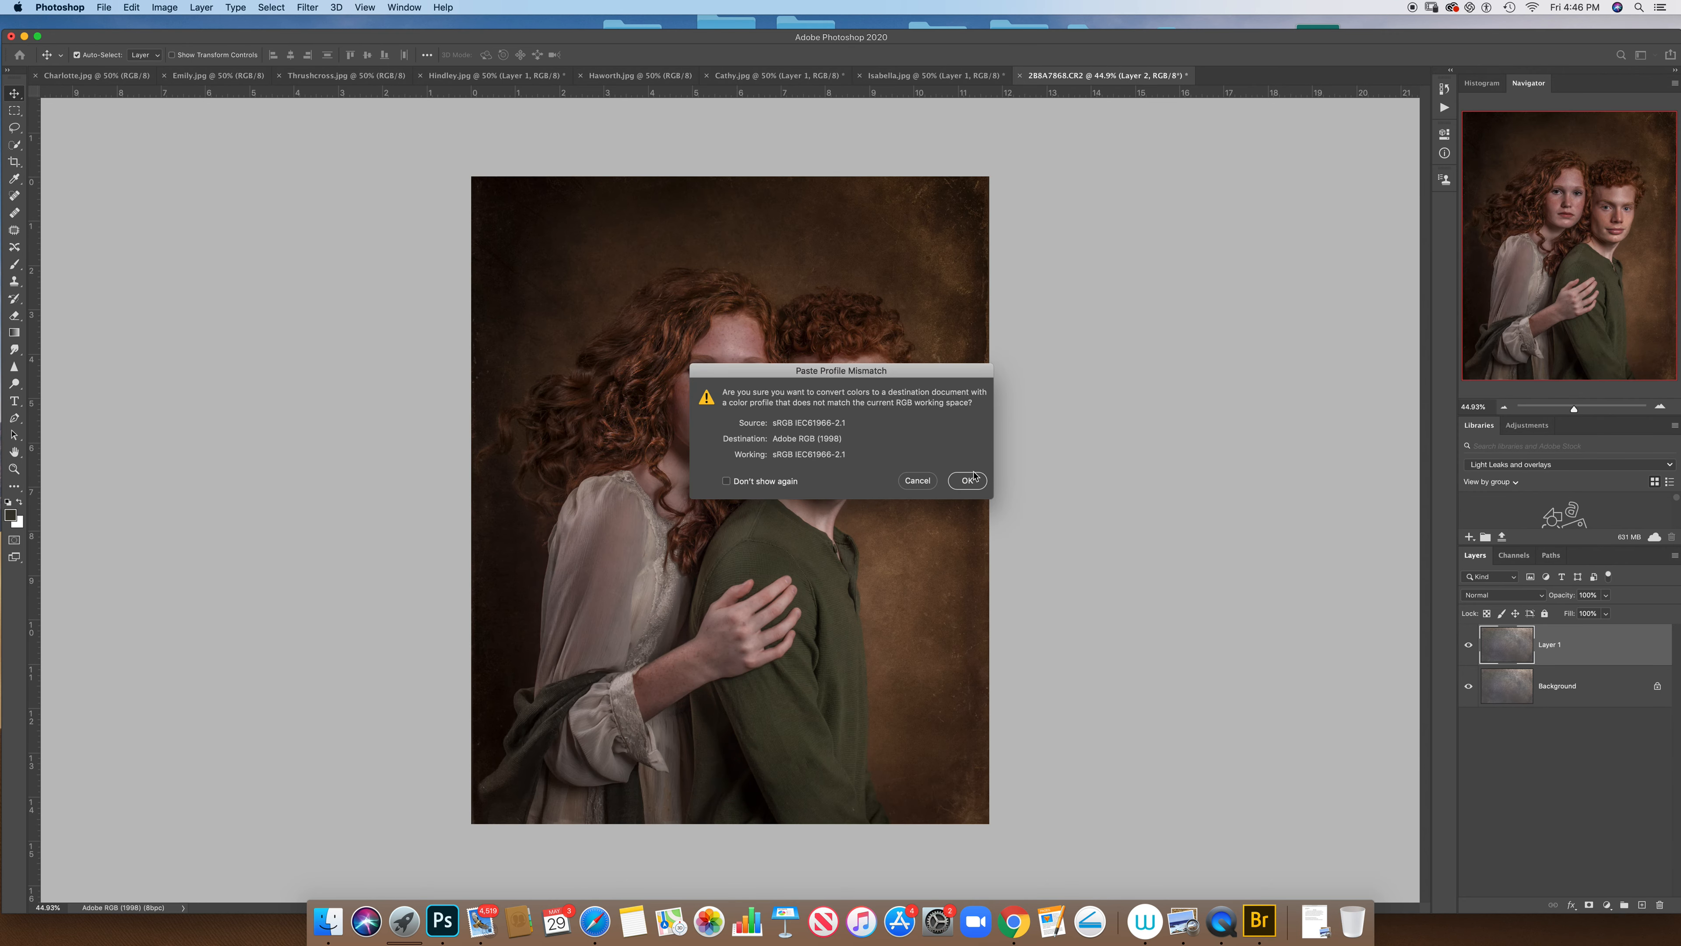
key("Return")
mouse_move(860, 321)
left_mouse_down()
mouse_move(912, 492)
mouse_move(870, 278)
mouse_move(832, 304)
left_mouse_up()
left_click(1483, 659)
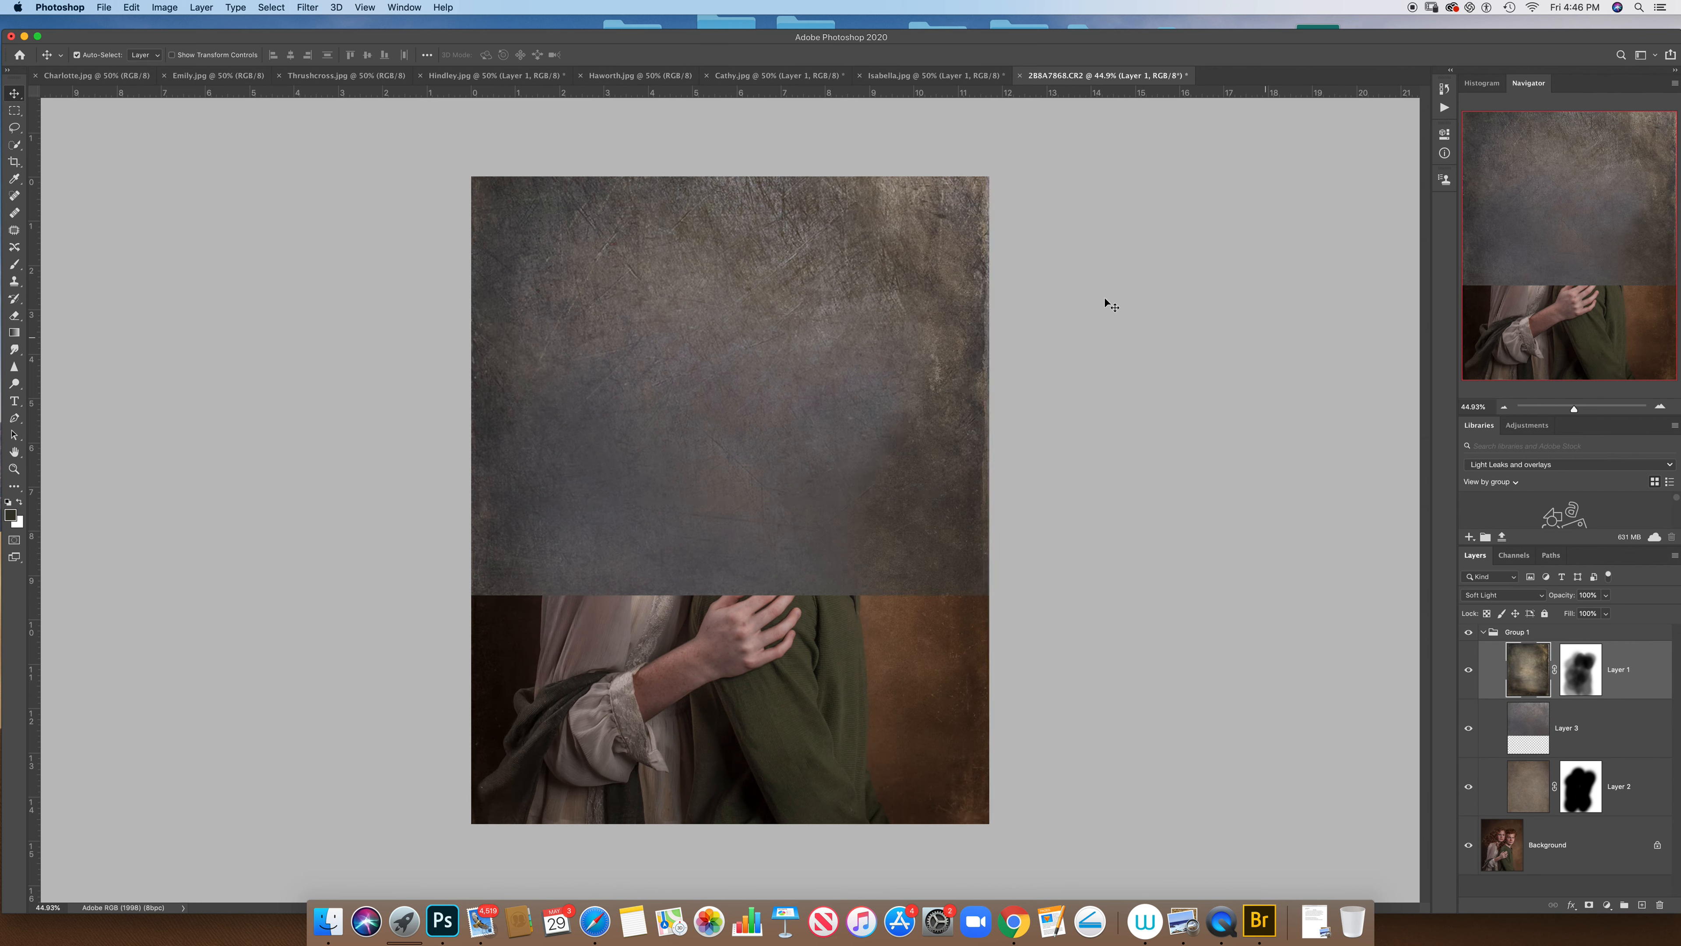
left_click(131, 7)
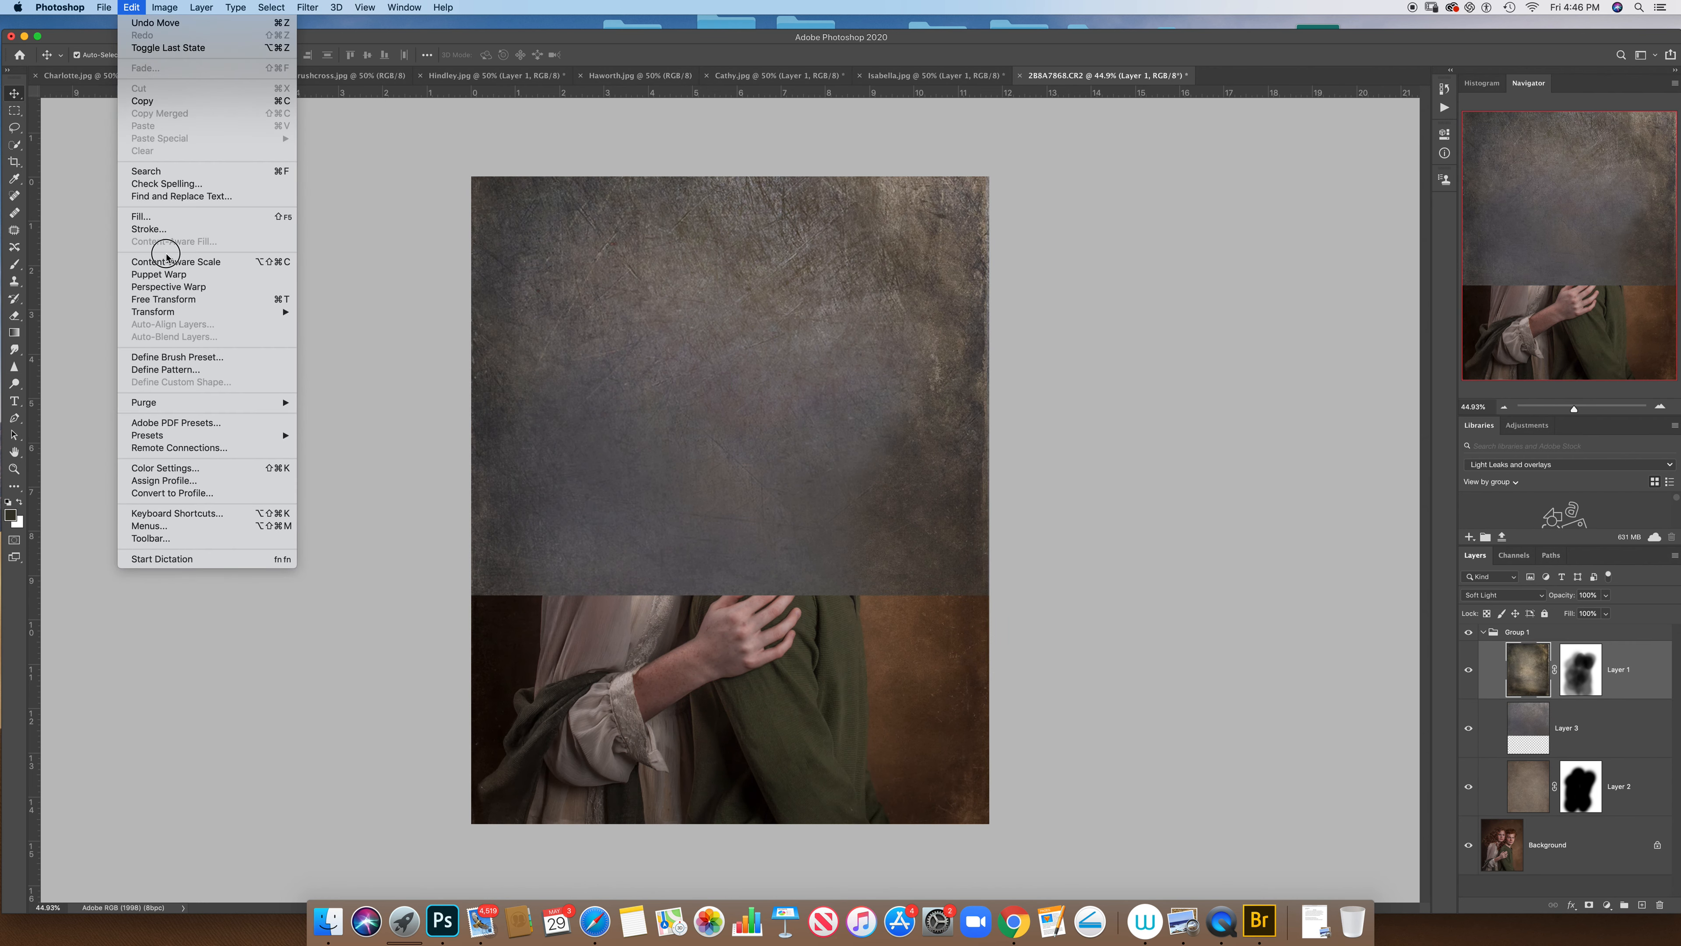
left_click(177, 302)
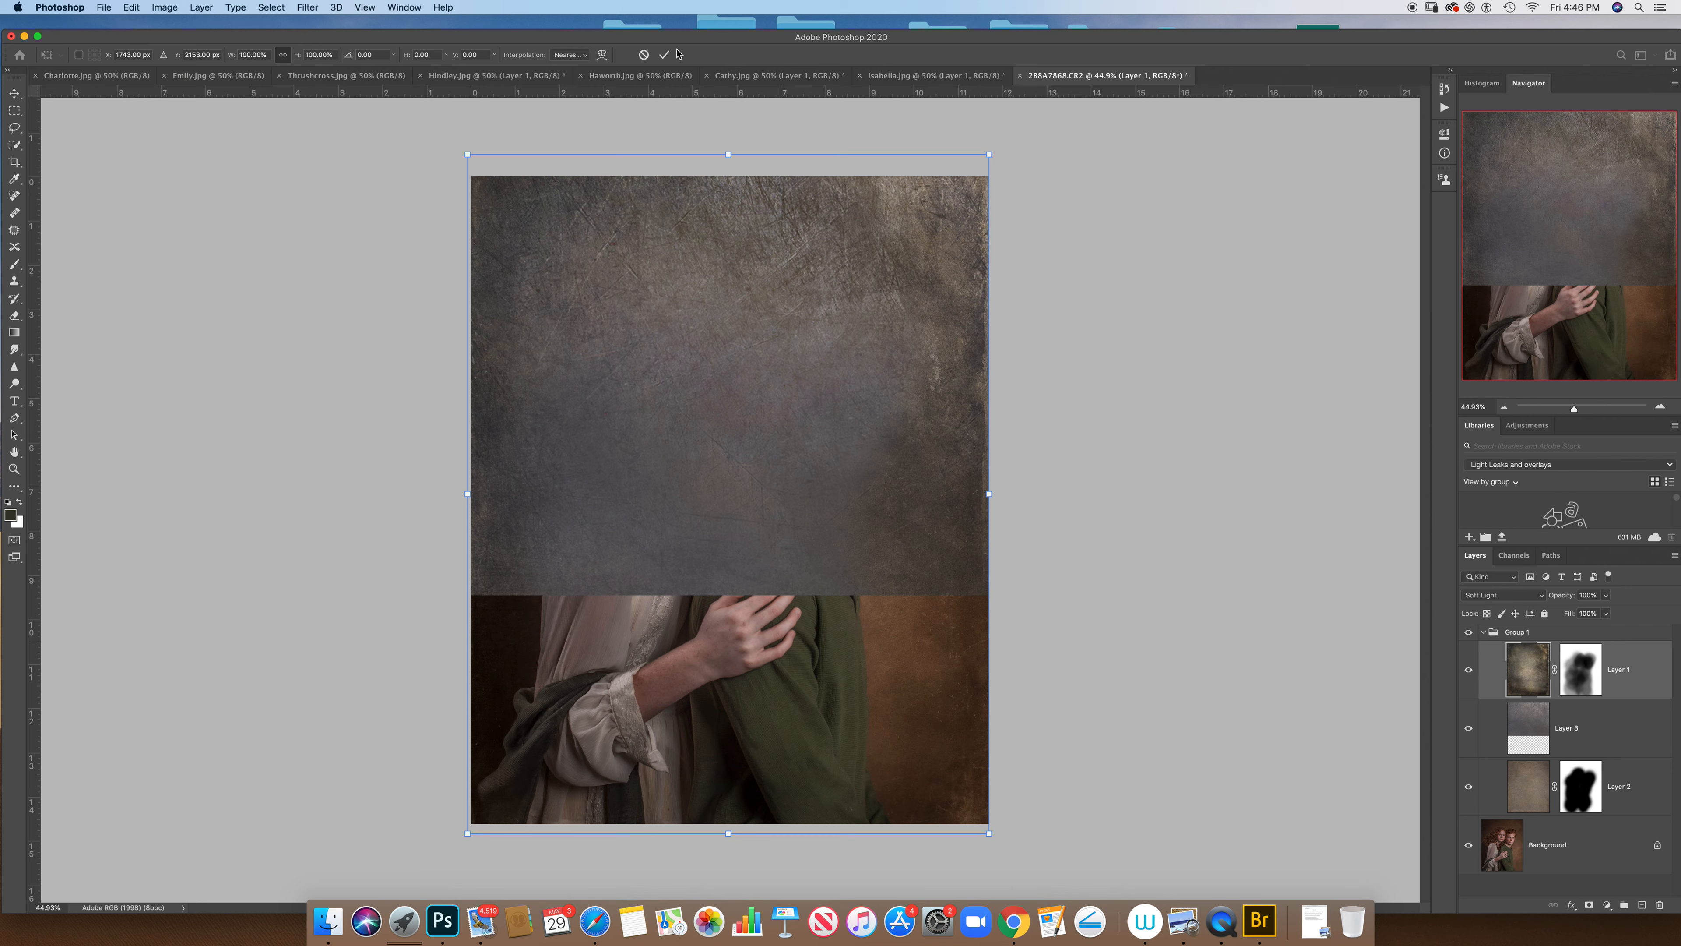
left_click(663, 55)
Rotate the duplicate Hindley texture layer to portrait orientation with Free Transform and position it to cover the whole canvas
left_click(1533, 725)
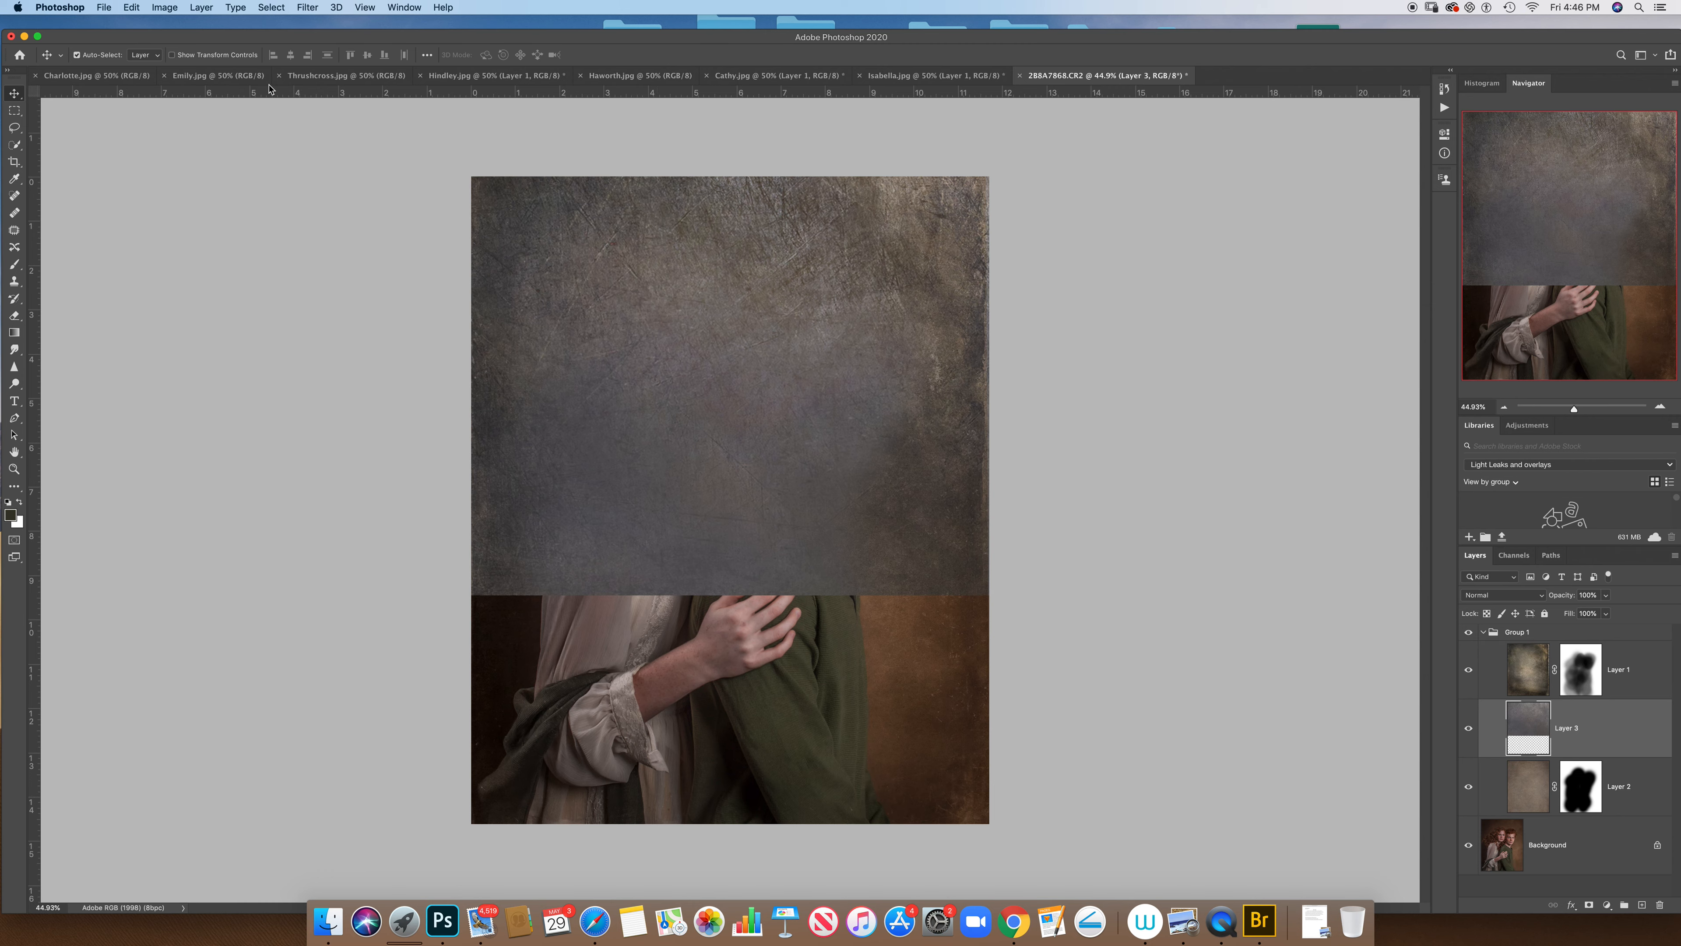
left_click(132, 8)
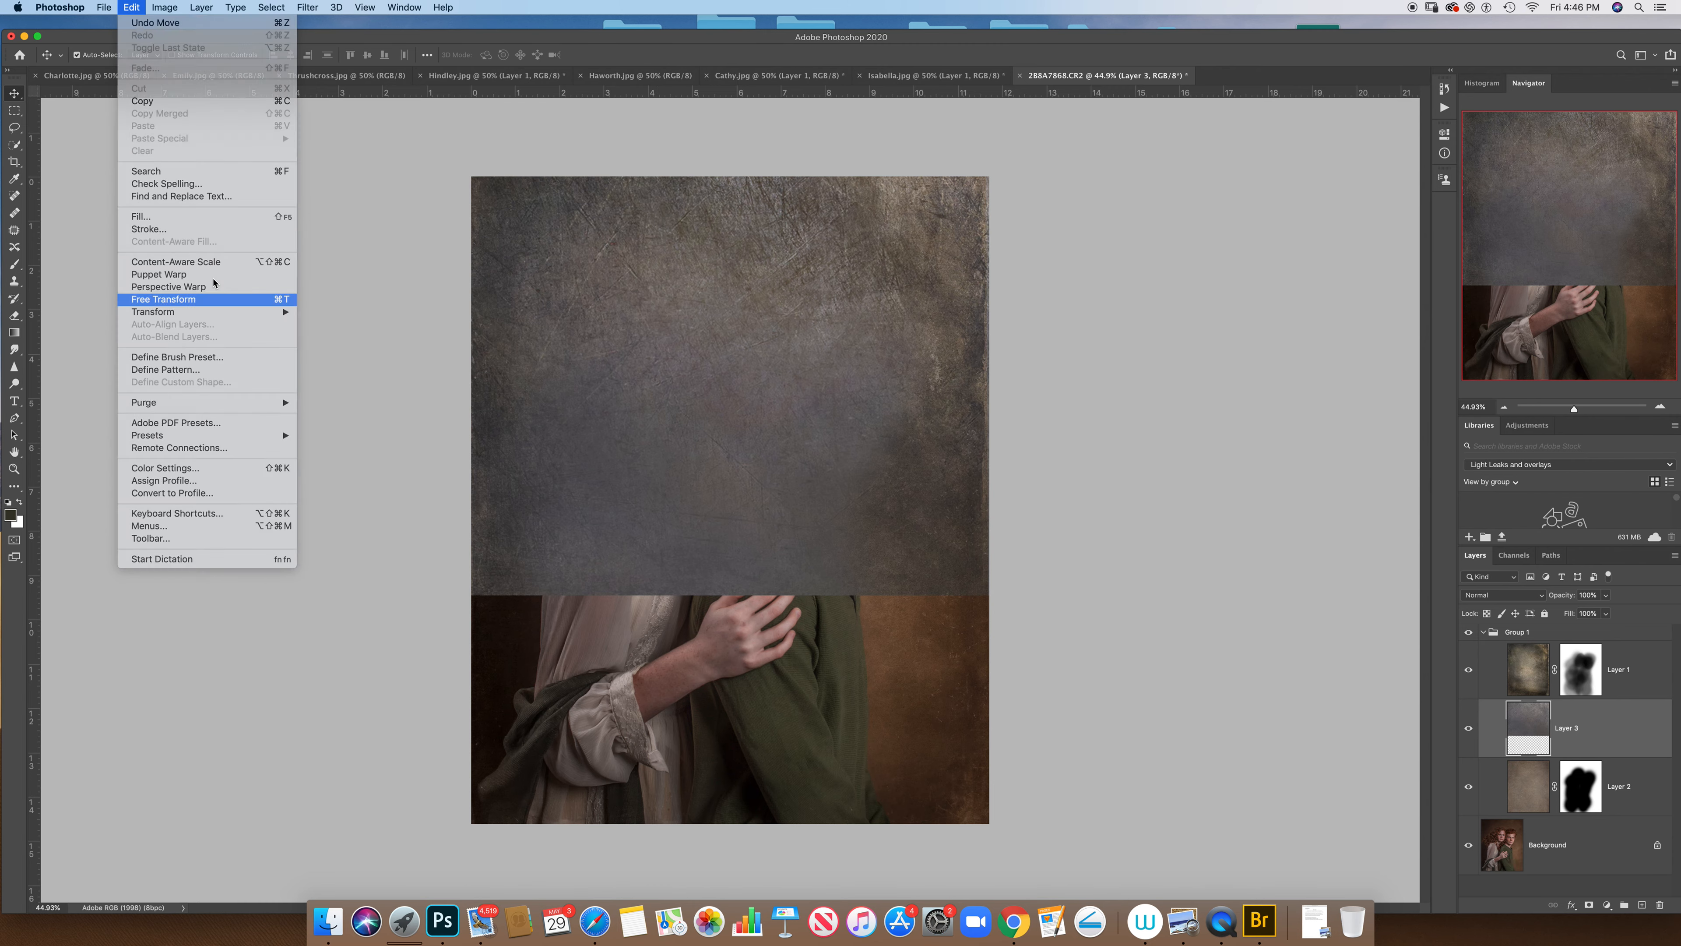
left_click(178, 302)
left_click_drag(1197, 619, 533, 582)
left_click_drag(736, 558, 722, 663)
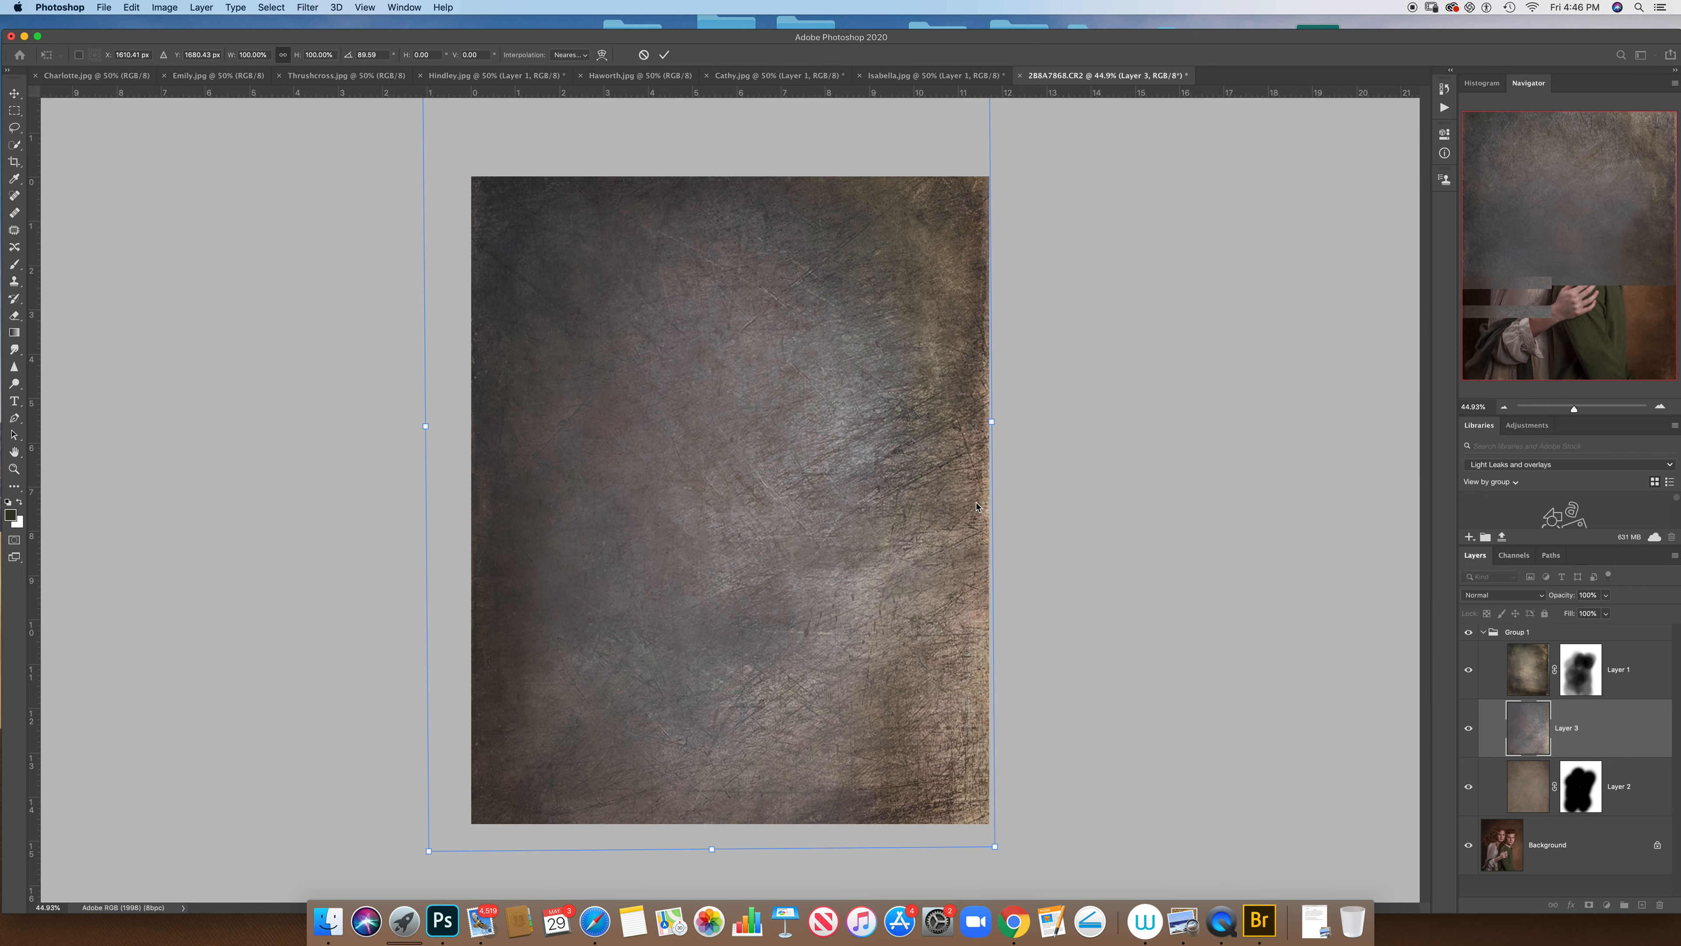
left_click(665, 55)
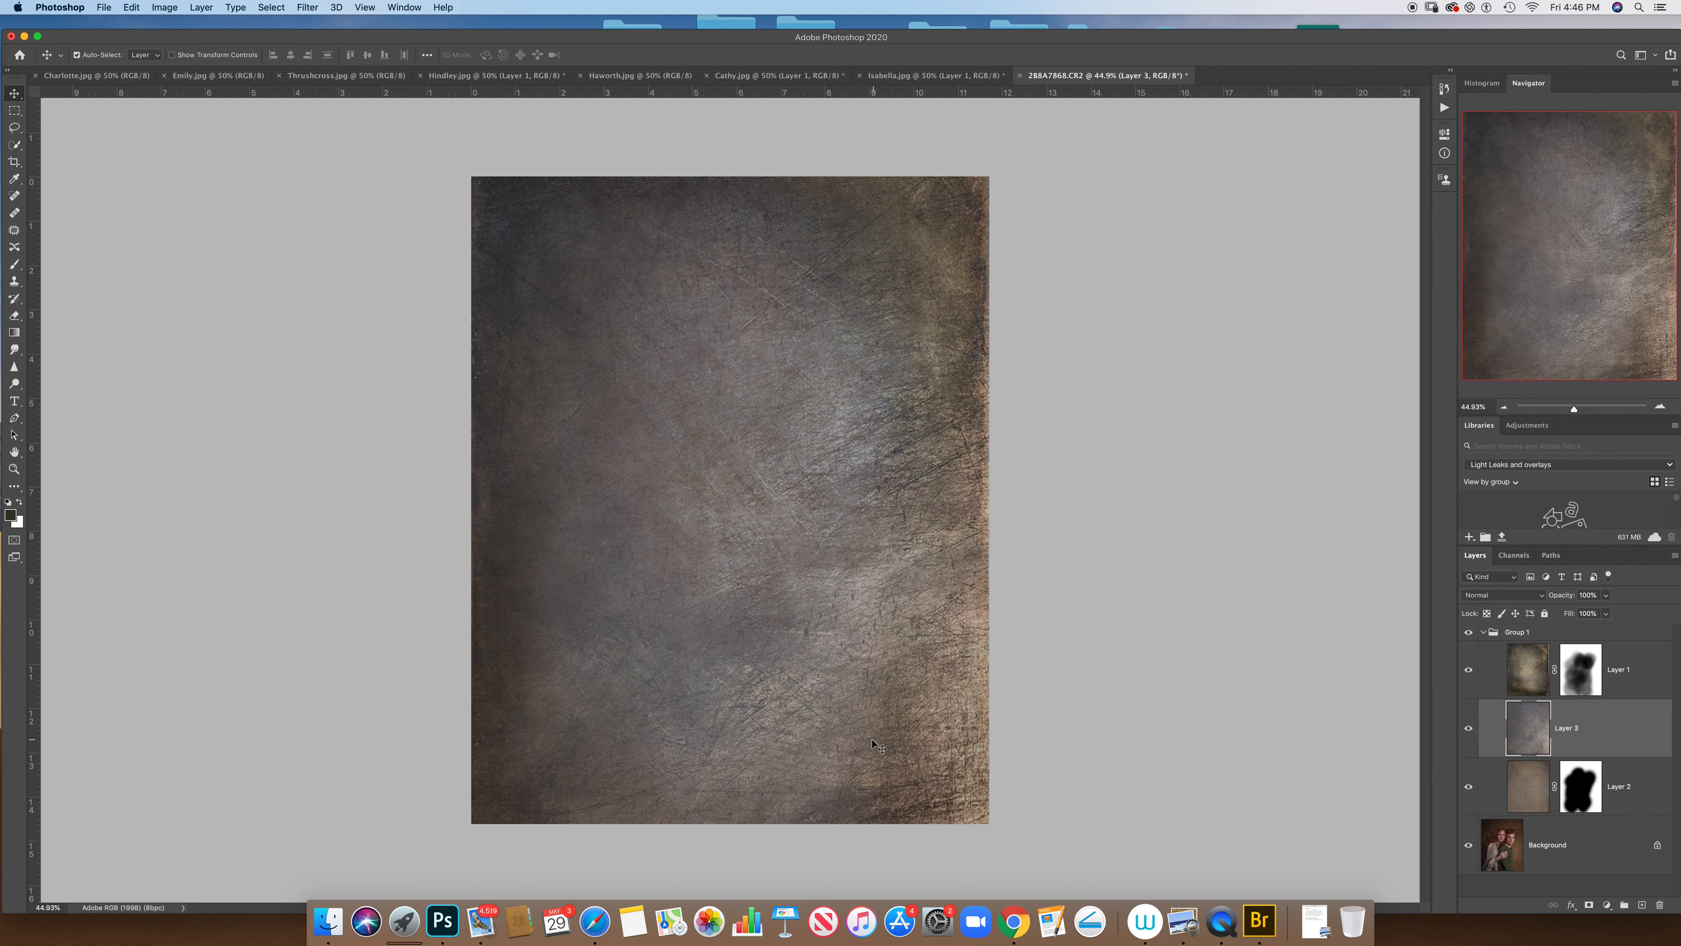
Flip the duplicate Hindley texture layer horizontally
left_click(131, 7)
mouse_move(168, 317)
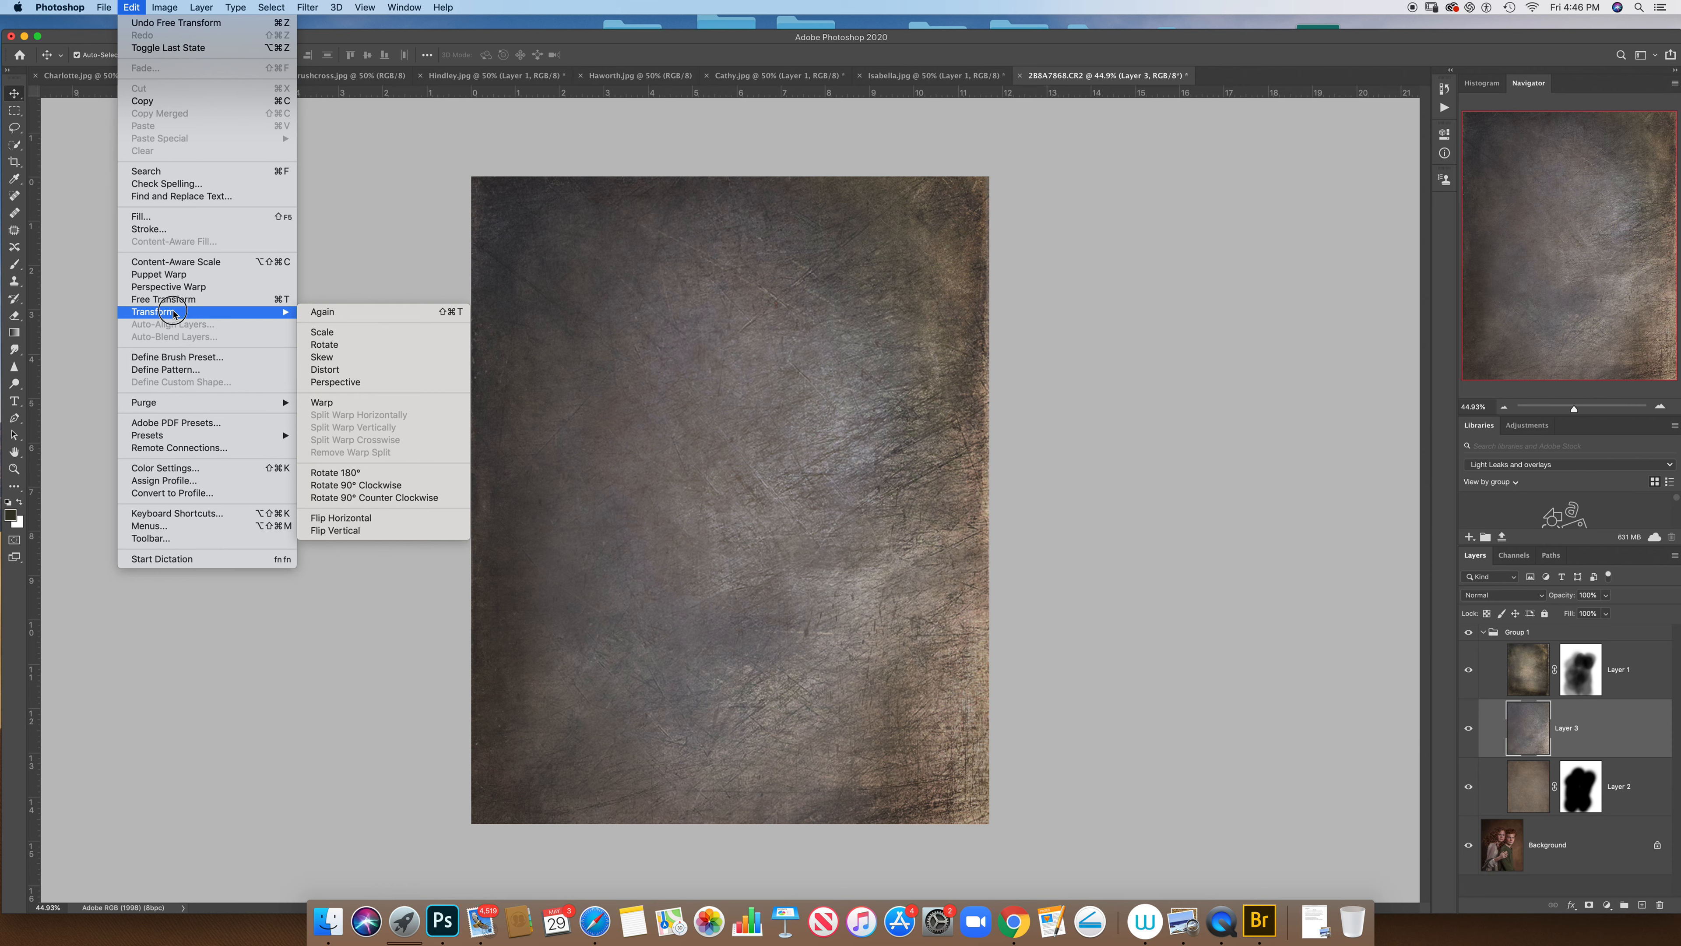
left_click(366, 523)
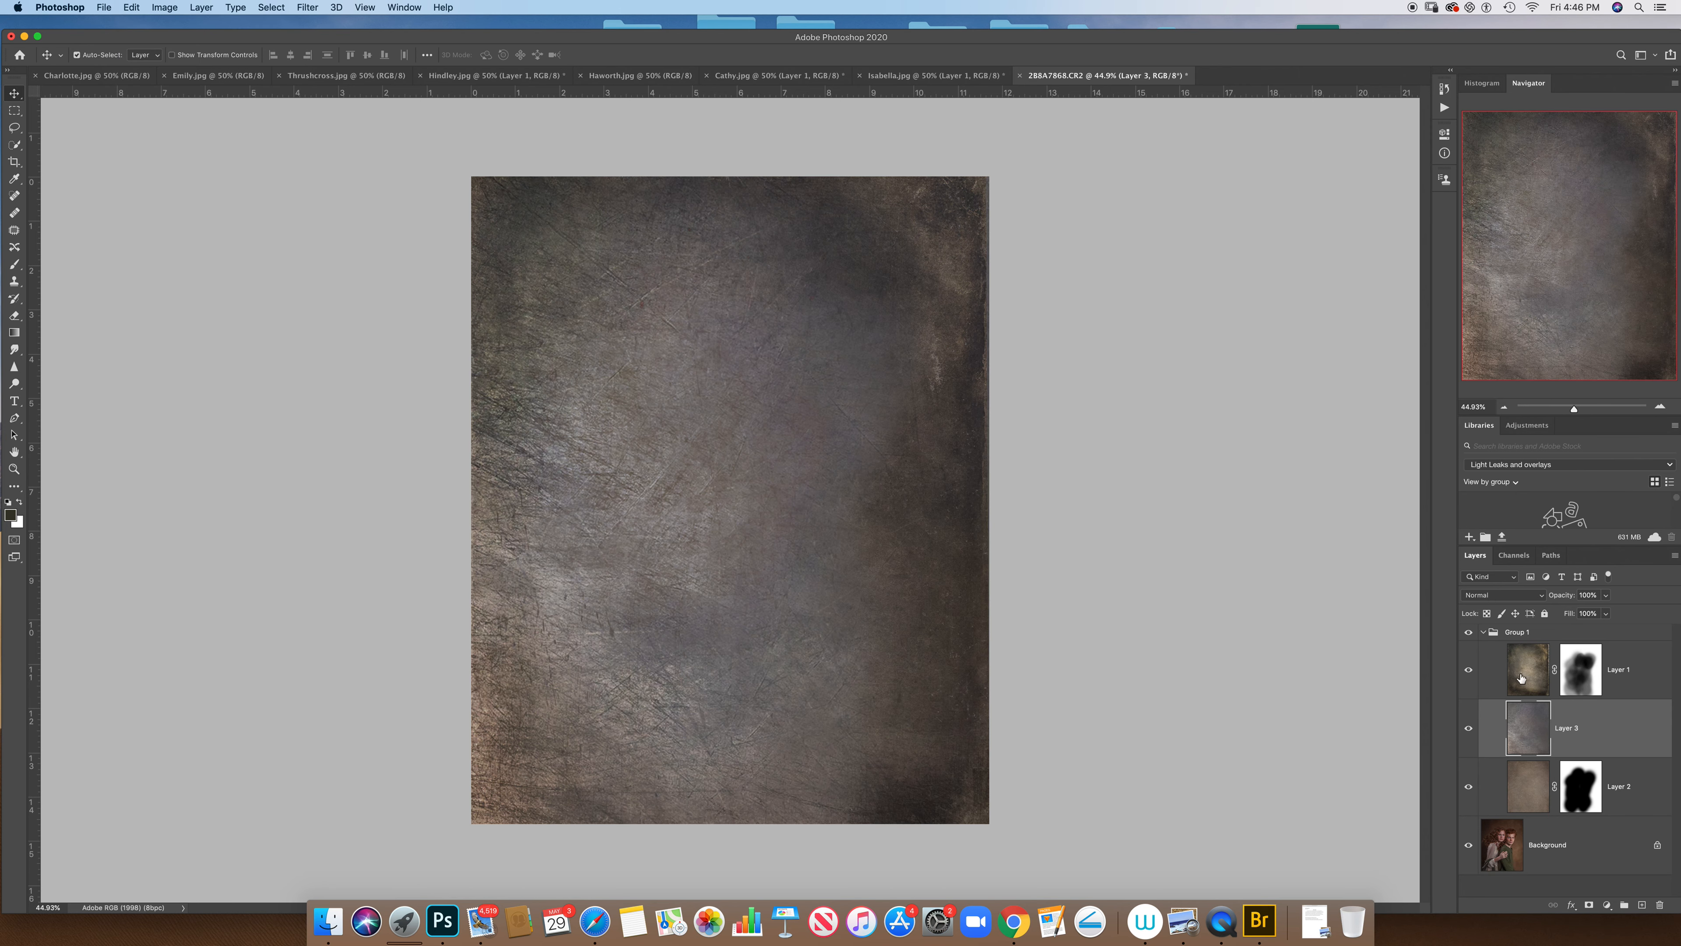
Set the flipped Hindley texture layer to Lighten blend mode at 14% opacity
left_click(1510, 595)
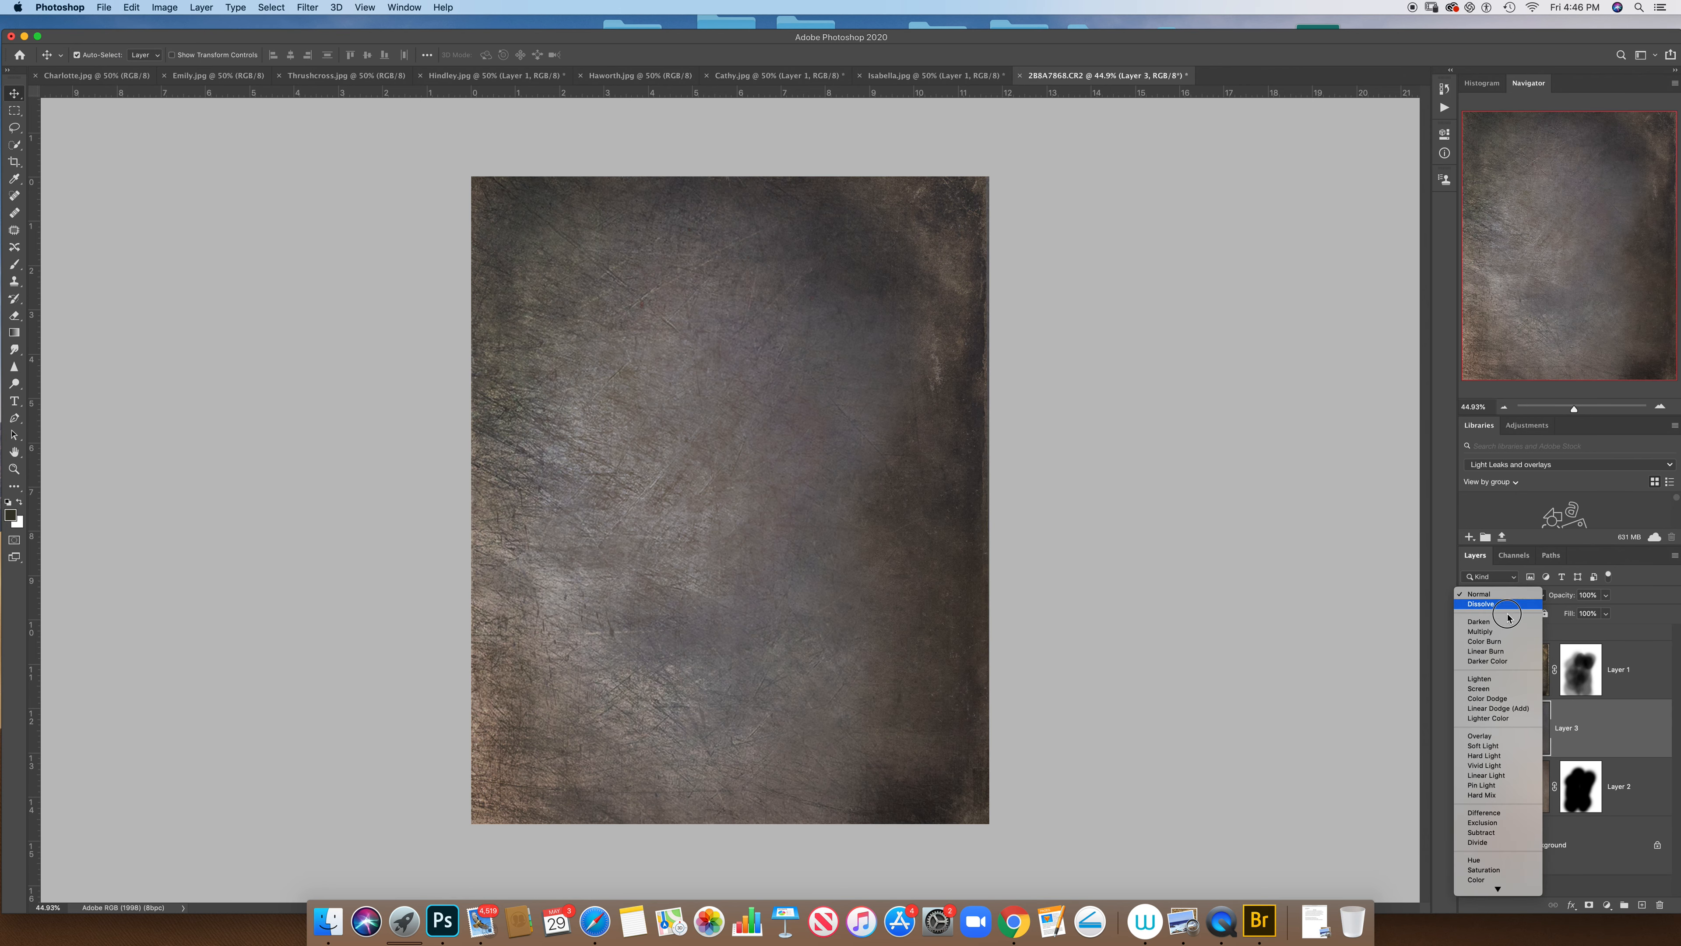
left_click(1500, 678)
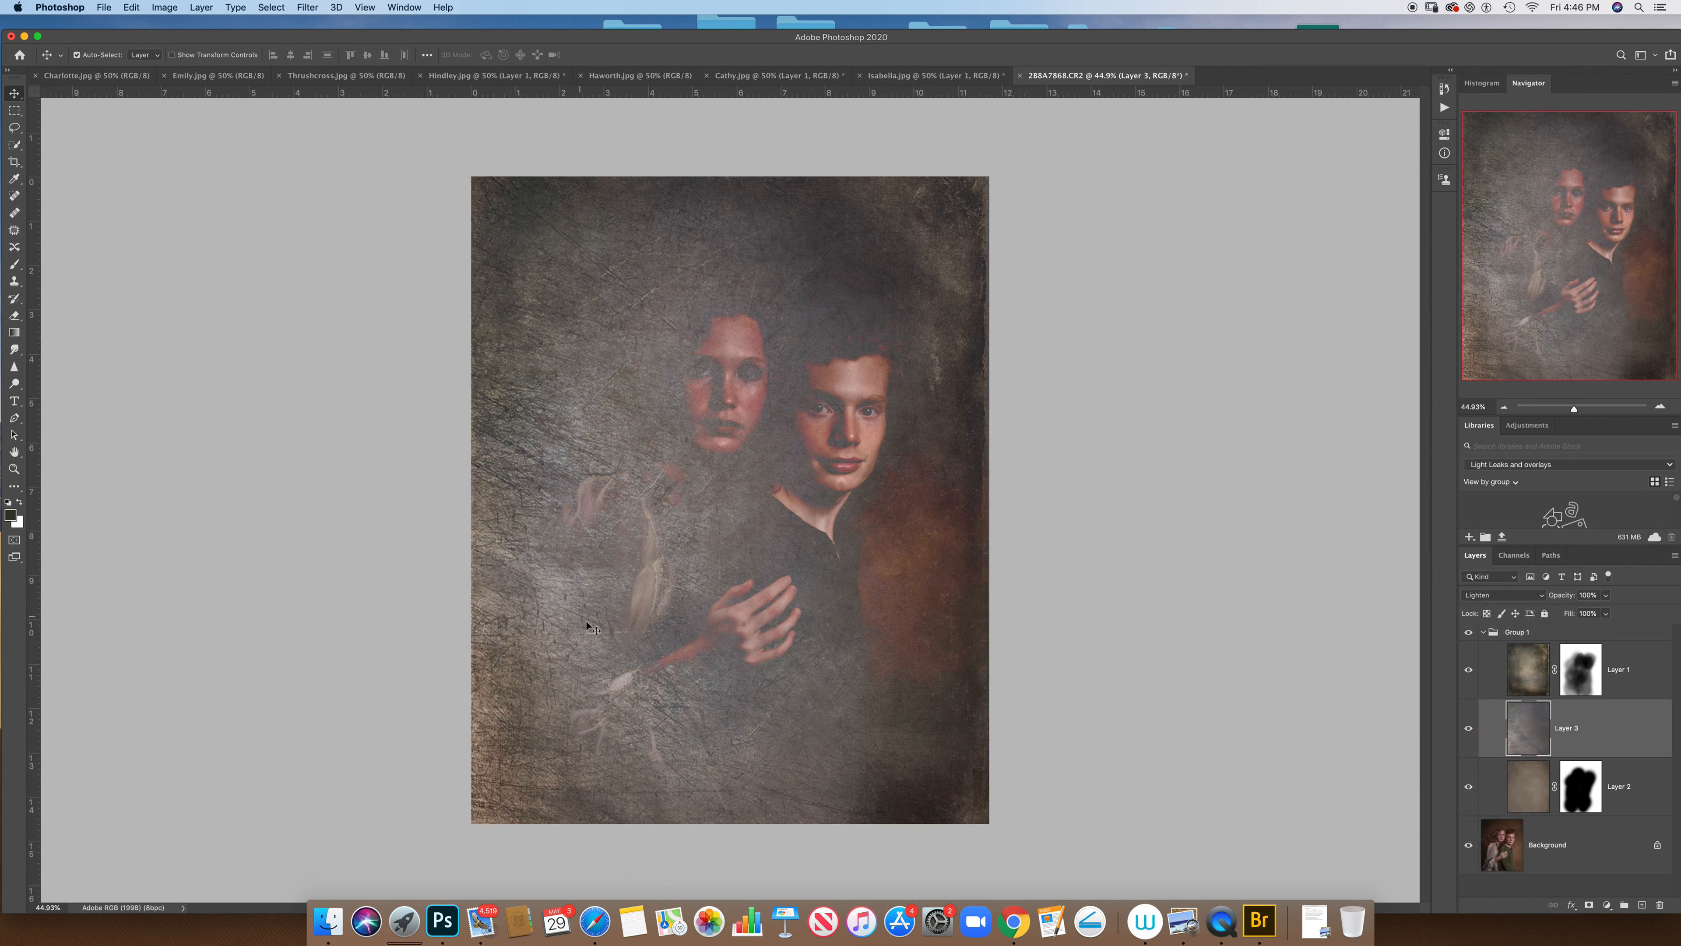
left_click_drag(1609, 600, 1556, 613)
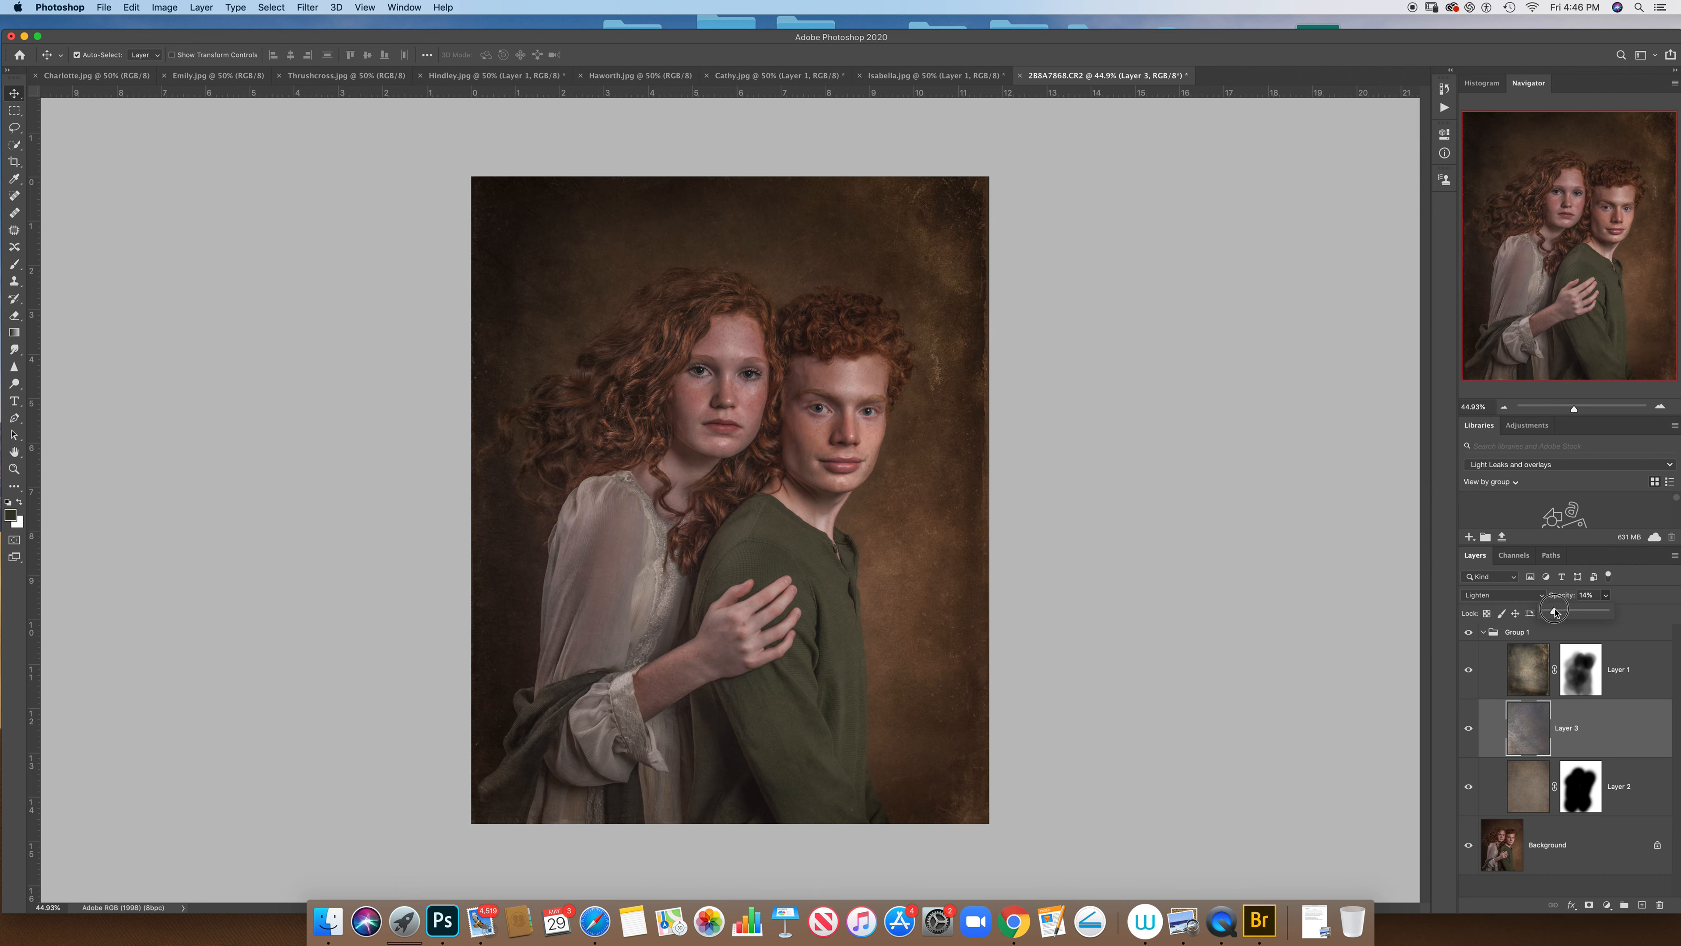
Add a mask to the Hindley texture layer and fade the texture off the right side with black gradients, raising the Gradient opacity to 98%
left_click(1589, 905)
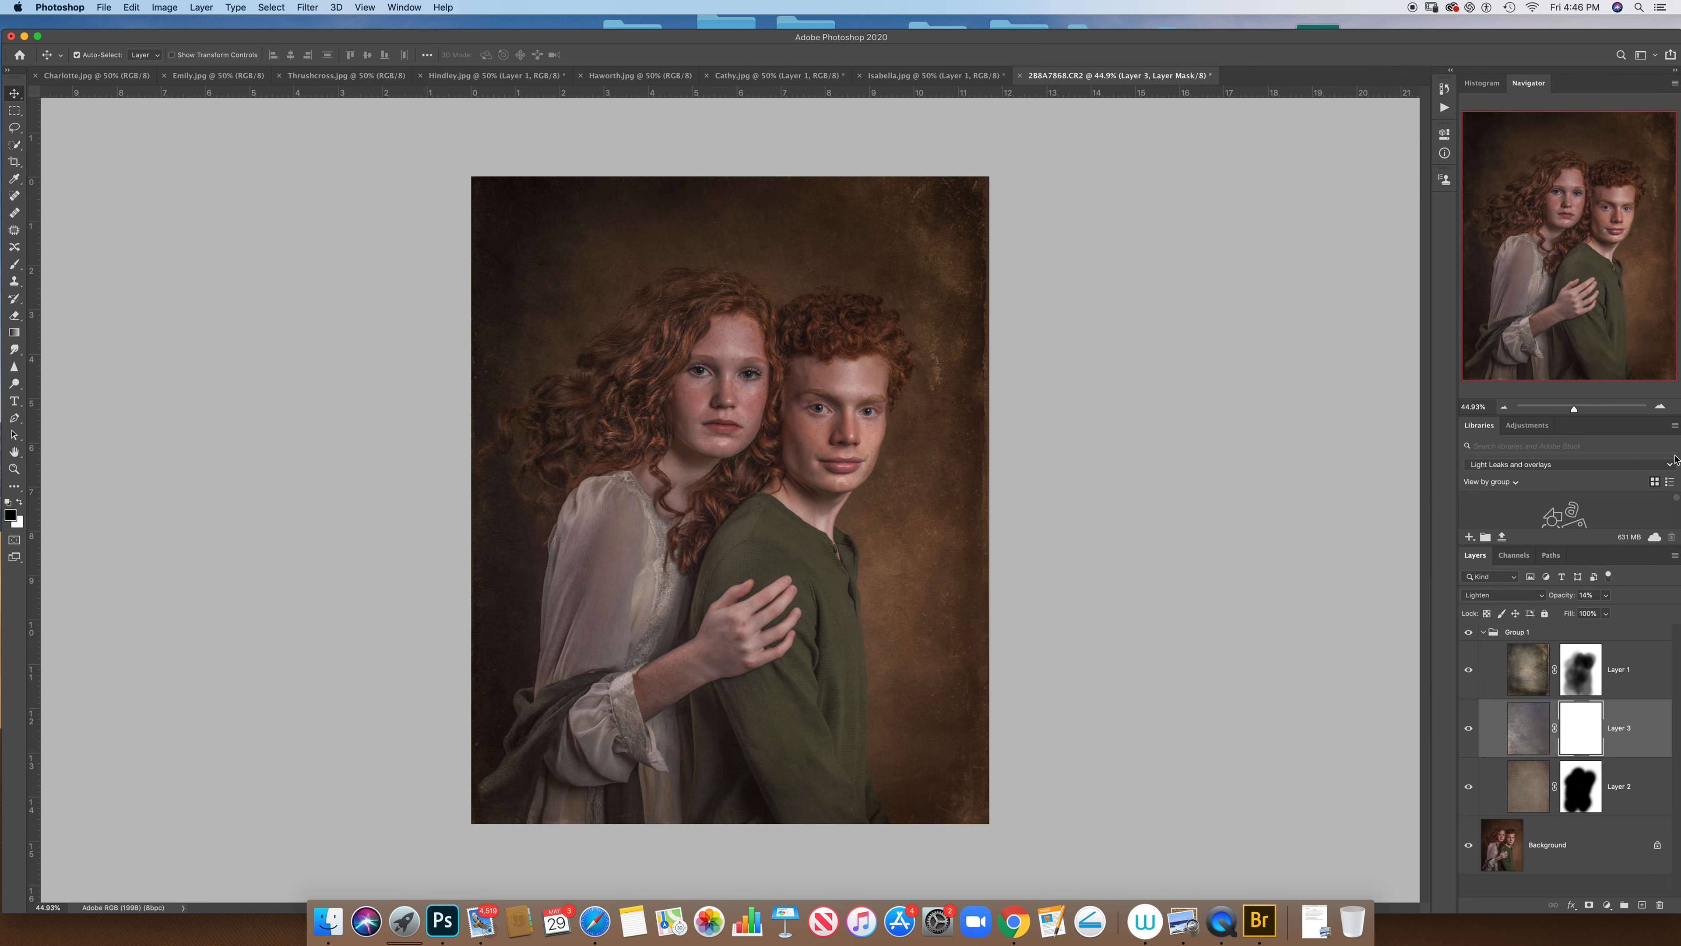
left_click(15, 333)
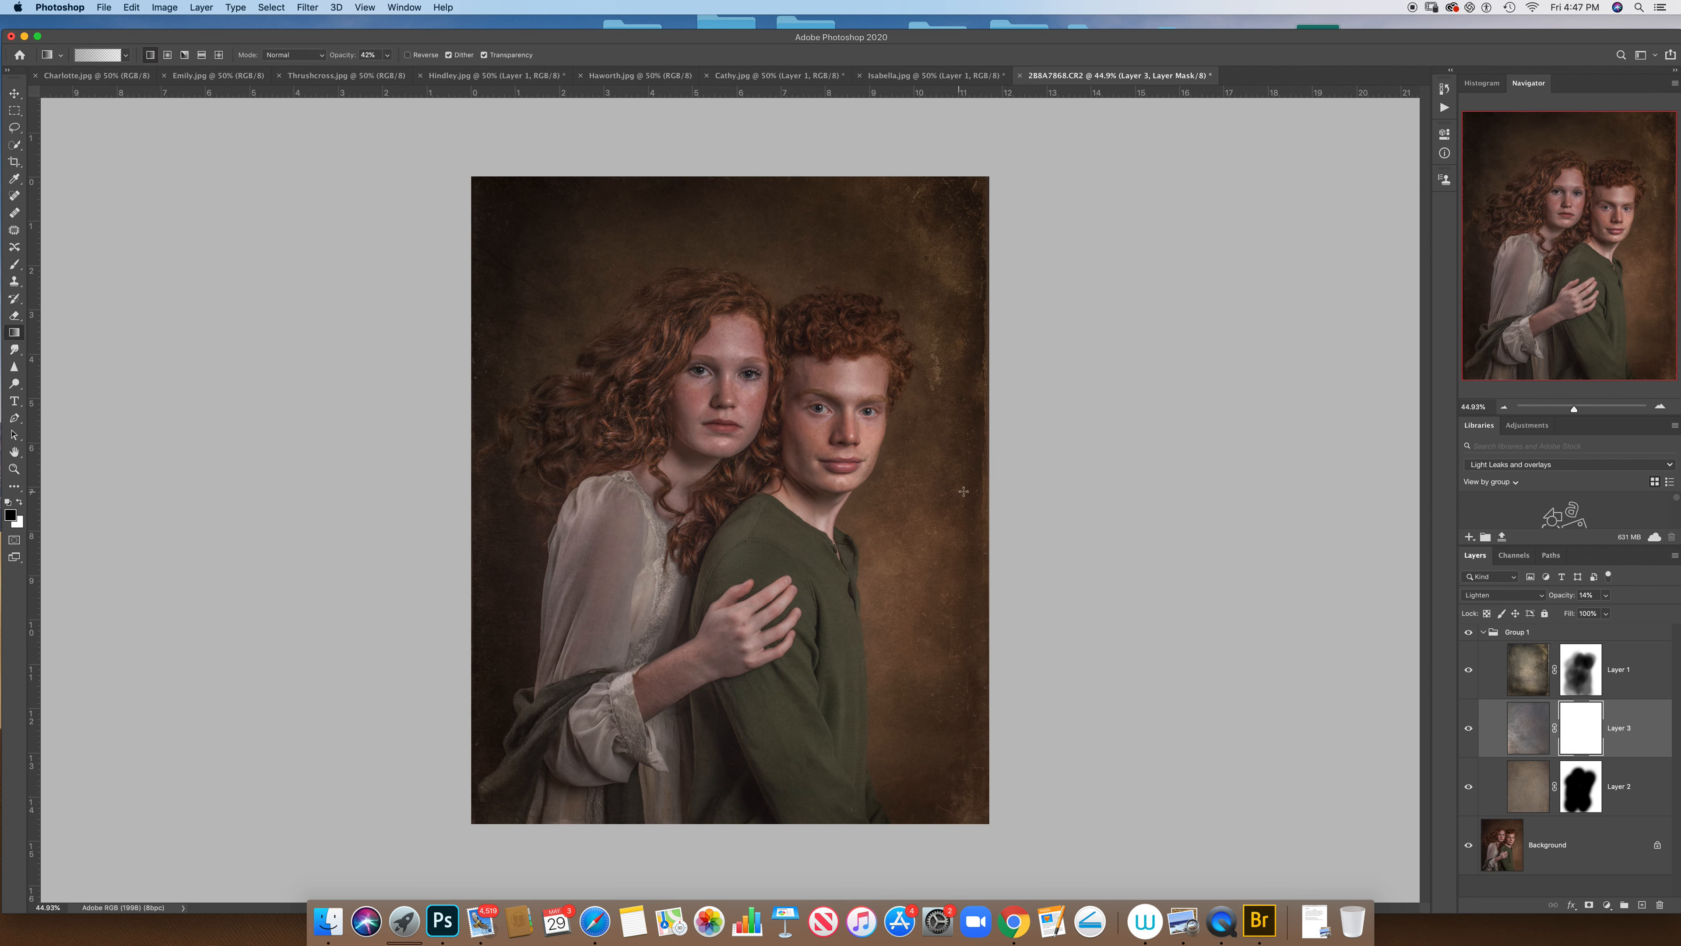
left_click_drag(1011, 490, 758, 483)
left_click(389, 57)
left_click_drag(389, 68, 426, 71)
left_click_drag(986, 196, 727, 422)
left_click_drag(843, 433, 698, 545)
left_click_drag(841, 684, 648, 636)
left_click_drag(785, 699, 648, 630)
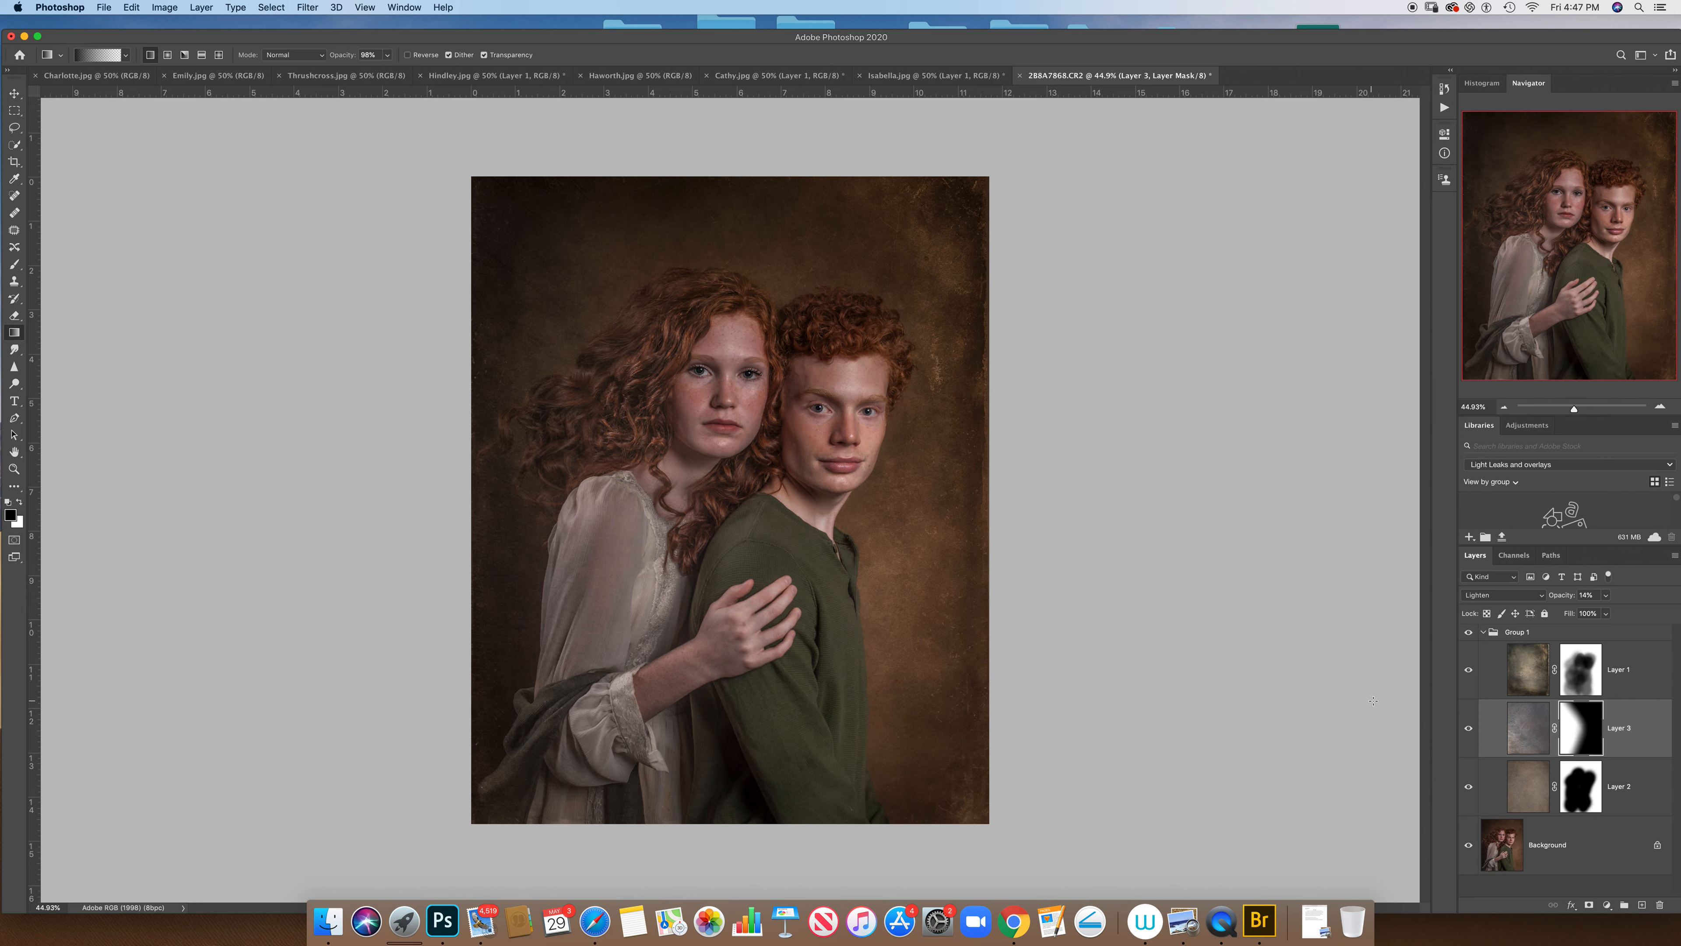
Paint black at 100% Brush opacity on the Hindley layer's mask over the couple, toggling the layer's visibility to compare
left_click(1469, 729)
left_click(14, 264)
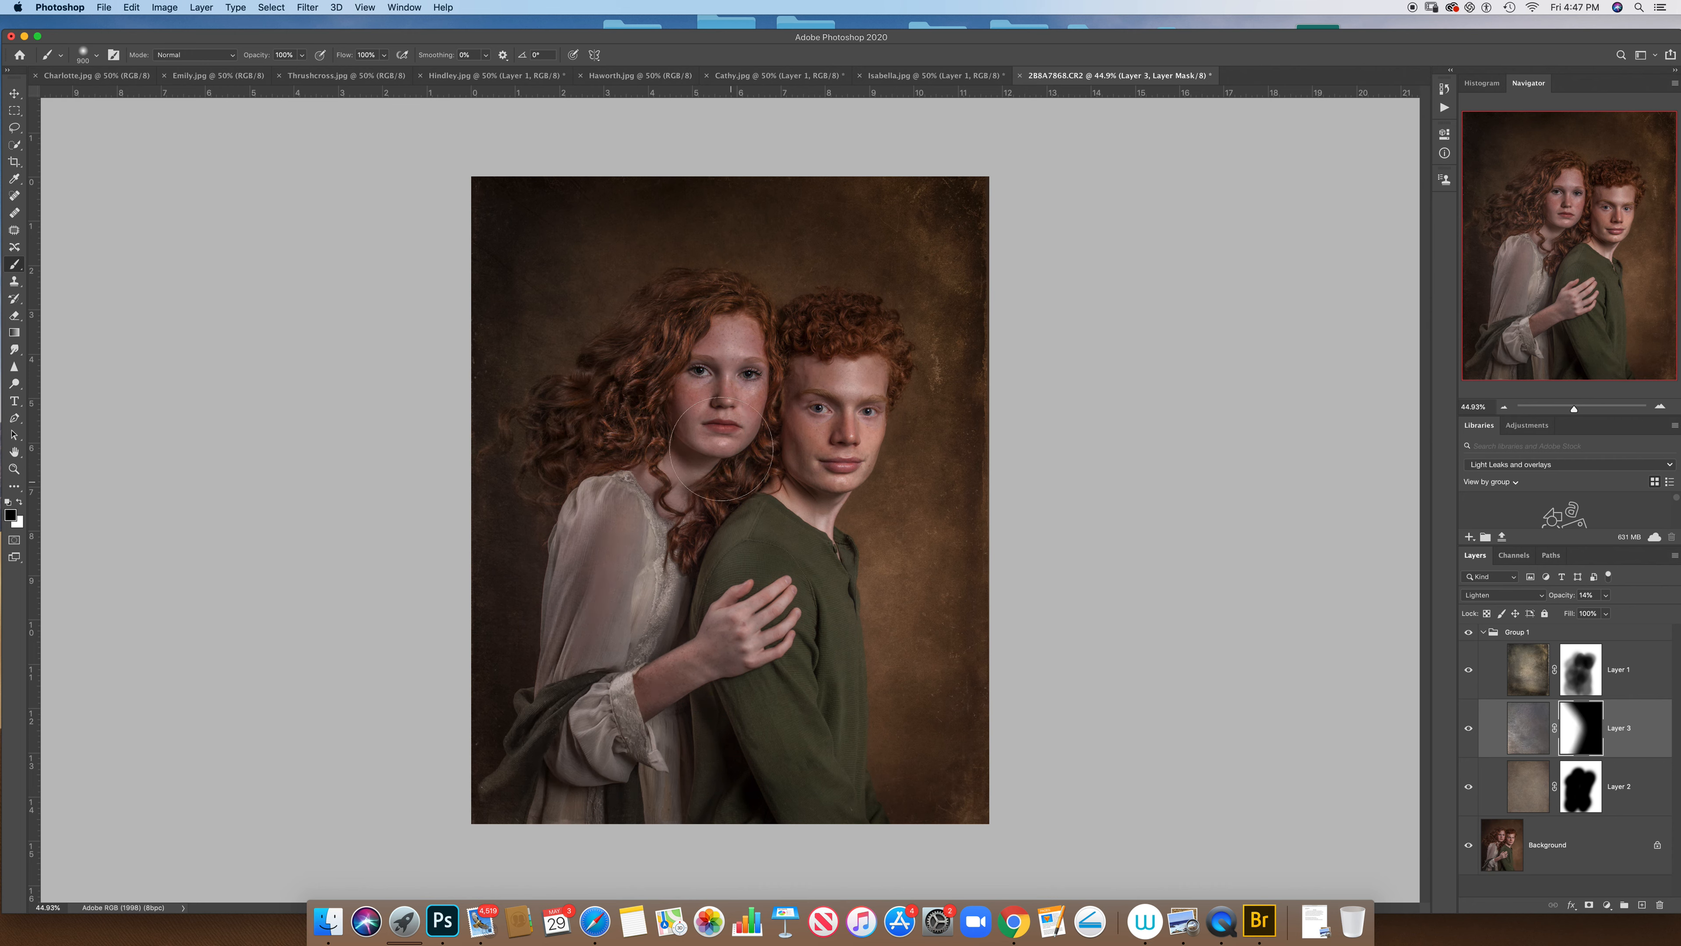
left_click_drag(722, 450, 731, 425)
left_click(1470, 727)
left_click(1470, 728)
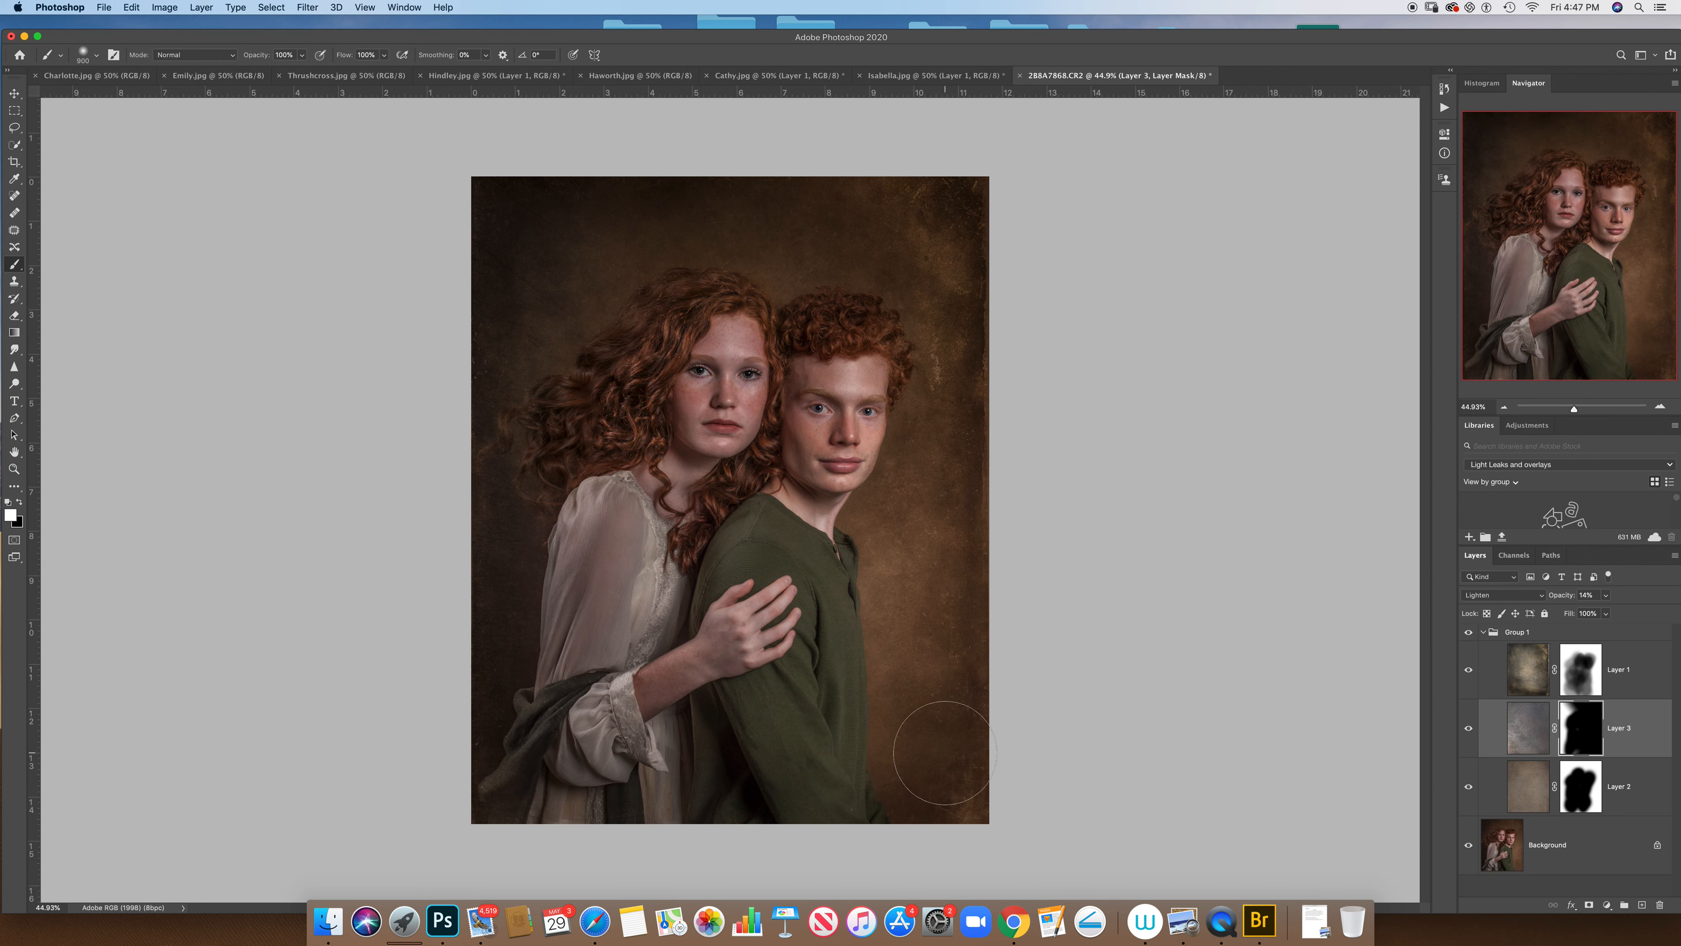
Paint white with a larger brush at 37% opacity on the Hindley mask over the upper and right background, comparing layer and group visibility
left_click(302, 54)
key("bracketright")
key("bracketright")
key("bracketright")
mouse_move(622, 204)
left_mouse_down()
mouse_move(751, 188)
mouse_move(797, 219)
left_mouse_up()
left_click(1470, 728)
left_click(1470, 727)
mouse_move(993, 244)
left_mouse_down()
mouse_move(1005, 553)
mouse_move(935, 577)
left_mouse_up()
left_click(1470, 633)
left_click(1470, 633)
right_click(1221, 931)
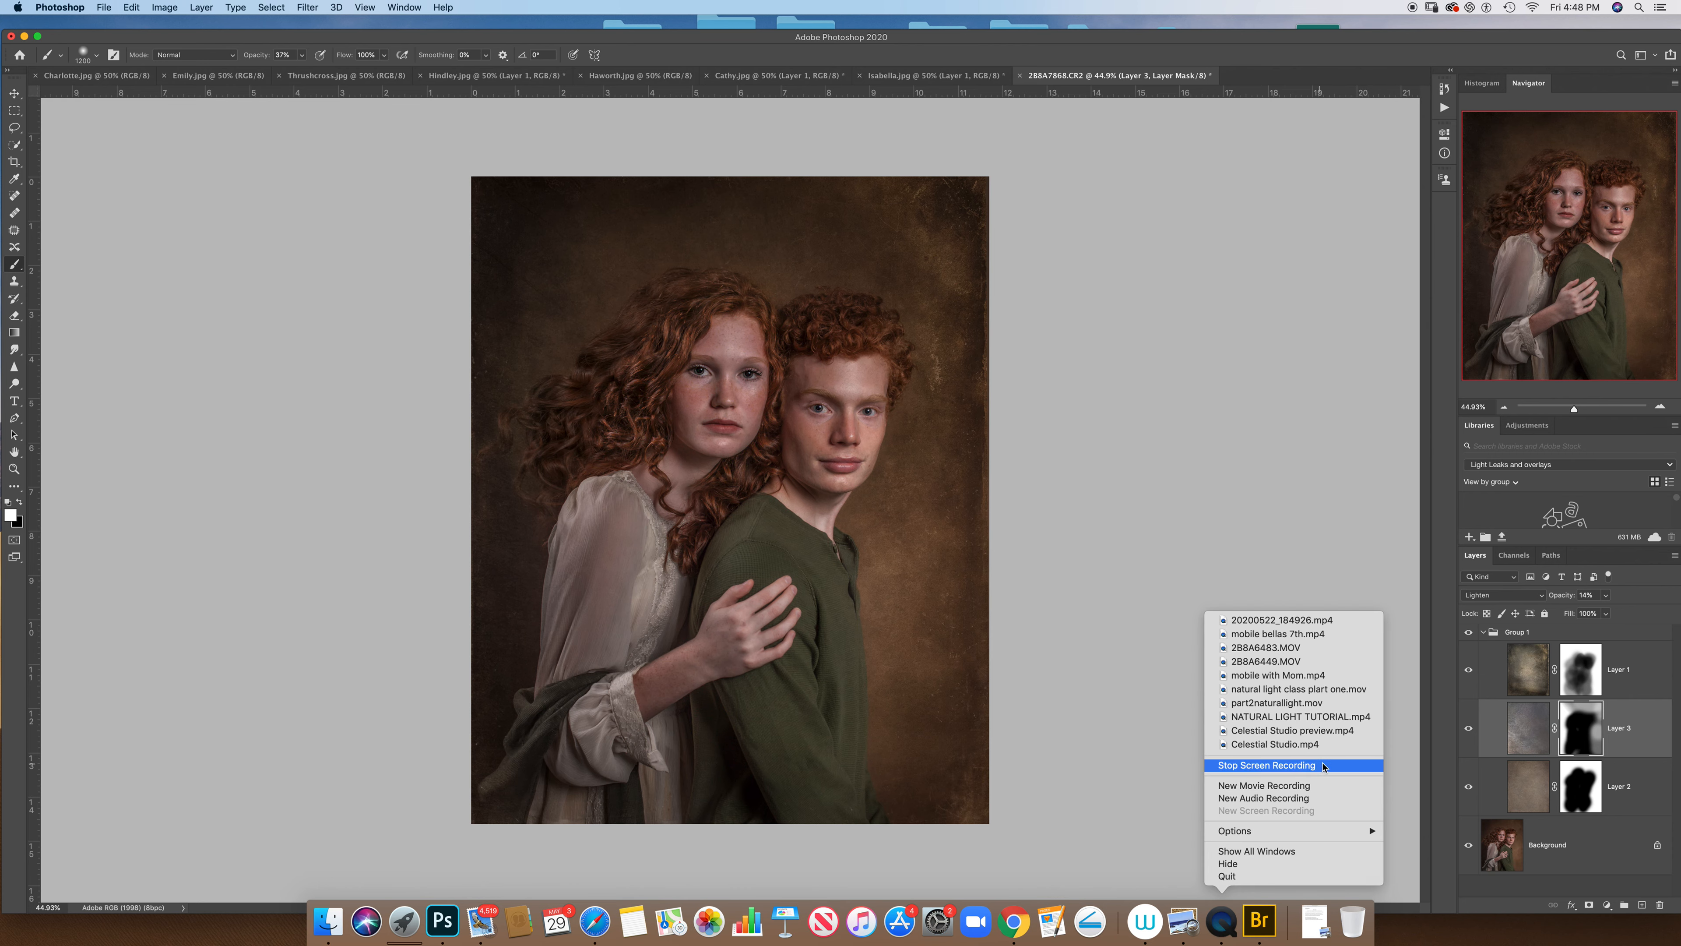